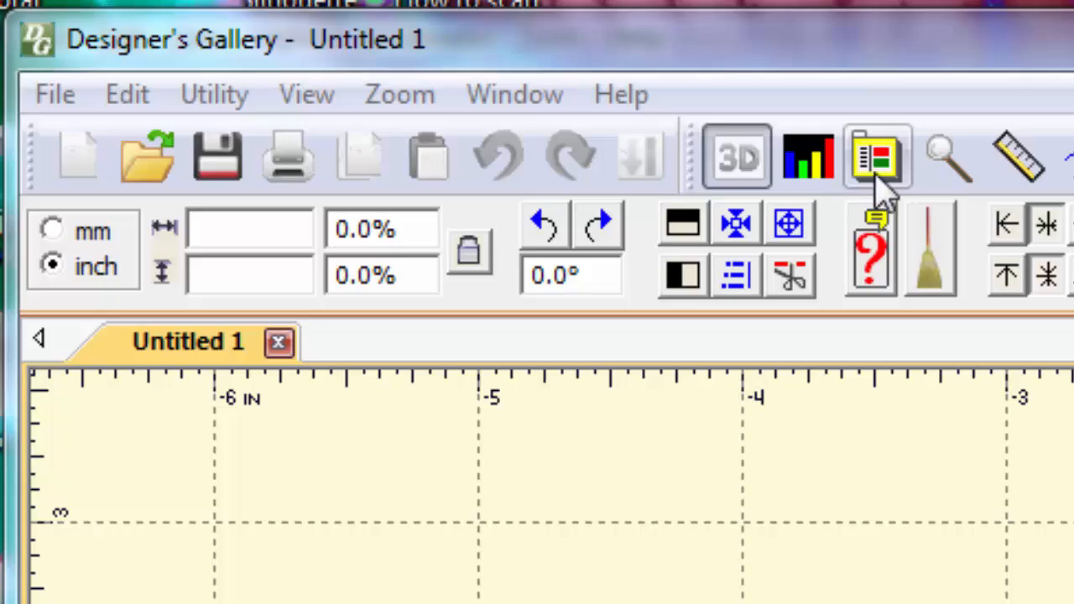
- Confirm the 5x7 hoop in PES format with the Normal hoop style in the program preferences
{"action": "left_click", "coordinate": [877, 178]}
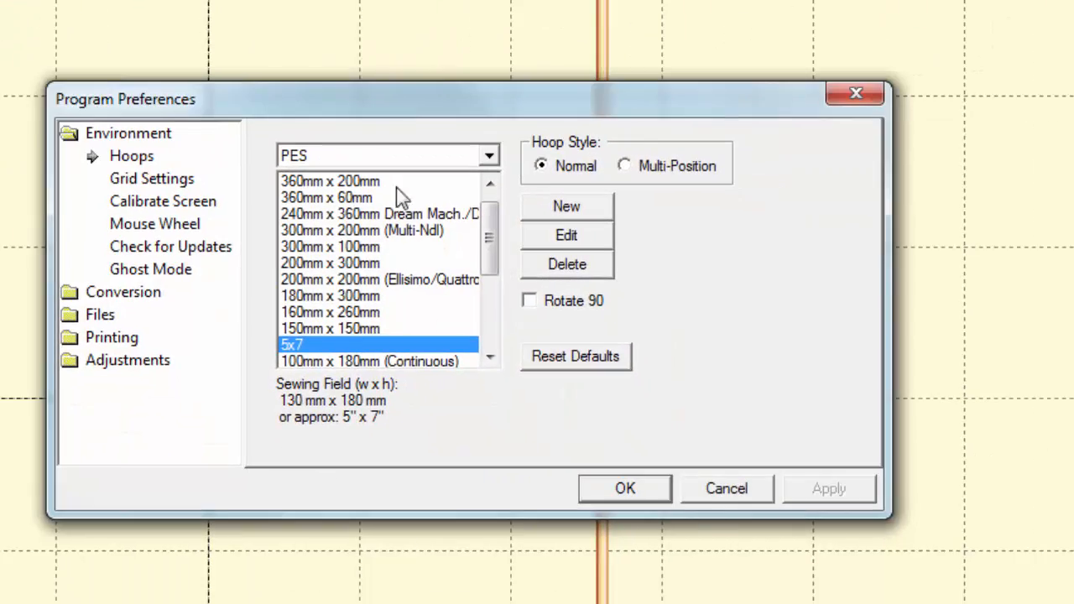
{"action": "left_click", "coordinate": [619, 489]}
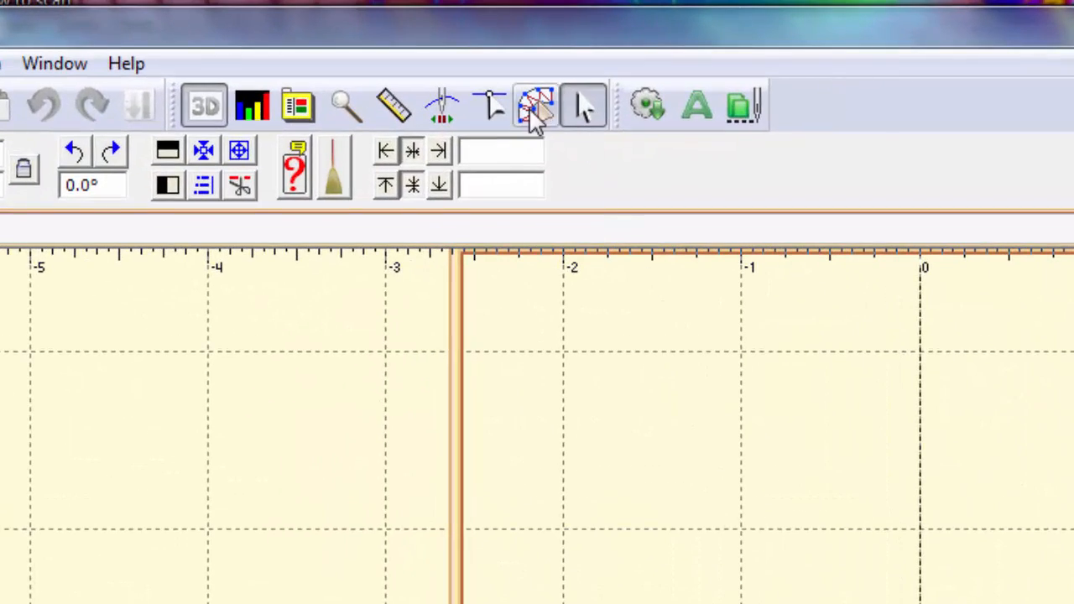
- Switch to Create Designs mode and reduce its drawing and stitch tools to the simplest set
{"action": "left_click", "coordinate": [530, 109]}
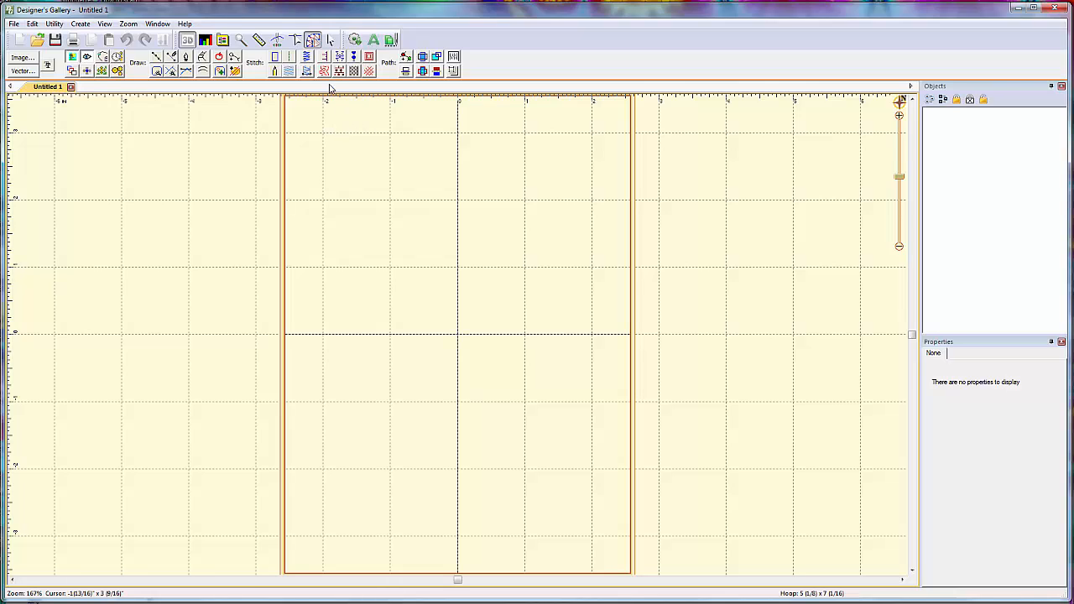
{"action": "left_click", "coordinate": [314, 40]}
{"action": "left_click", "coordinate": [315, 42]}
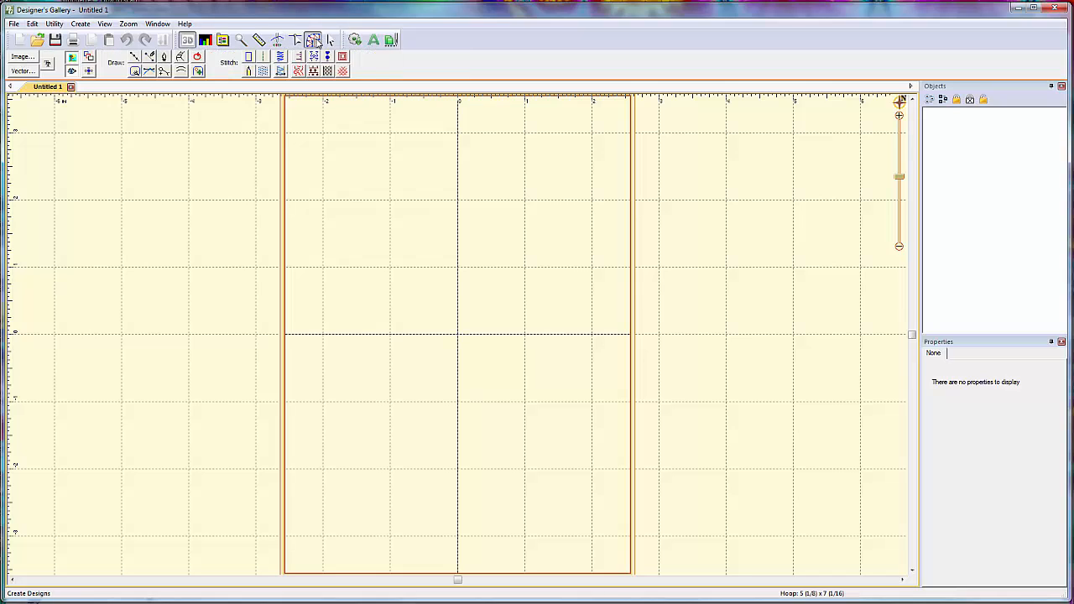
{"action": "left_click", "coordinate": [315, 41]}
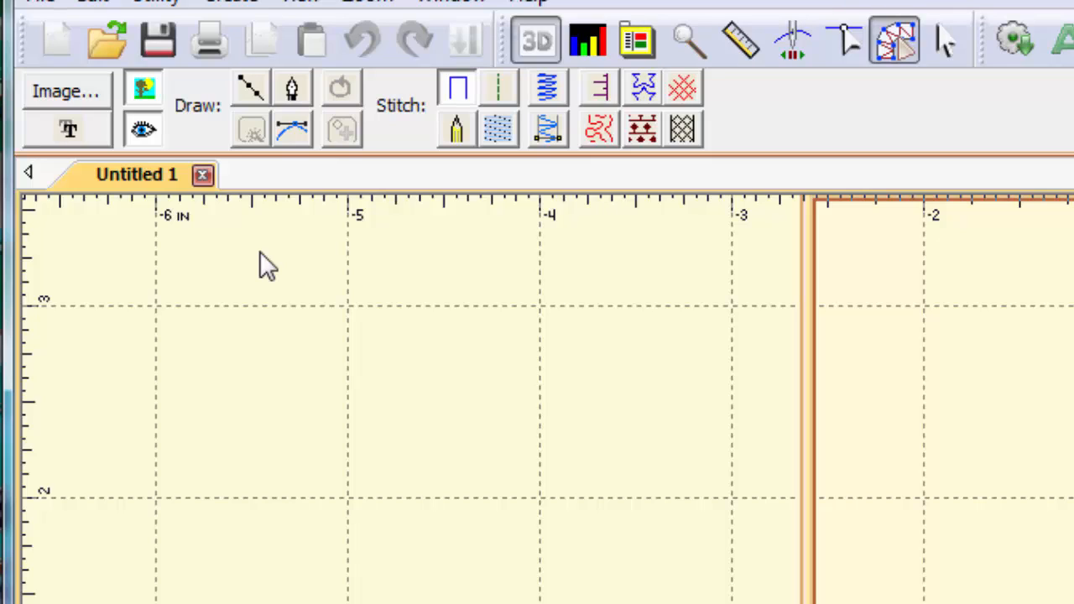
- Load the batman-logo-big image from the Digitizing Images folder as backdrop and activate the Draw with points tool
{"action": "left_click", "coordinate": [96, 99]}
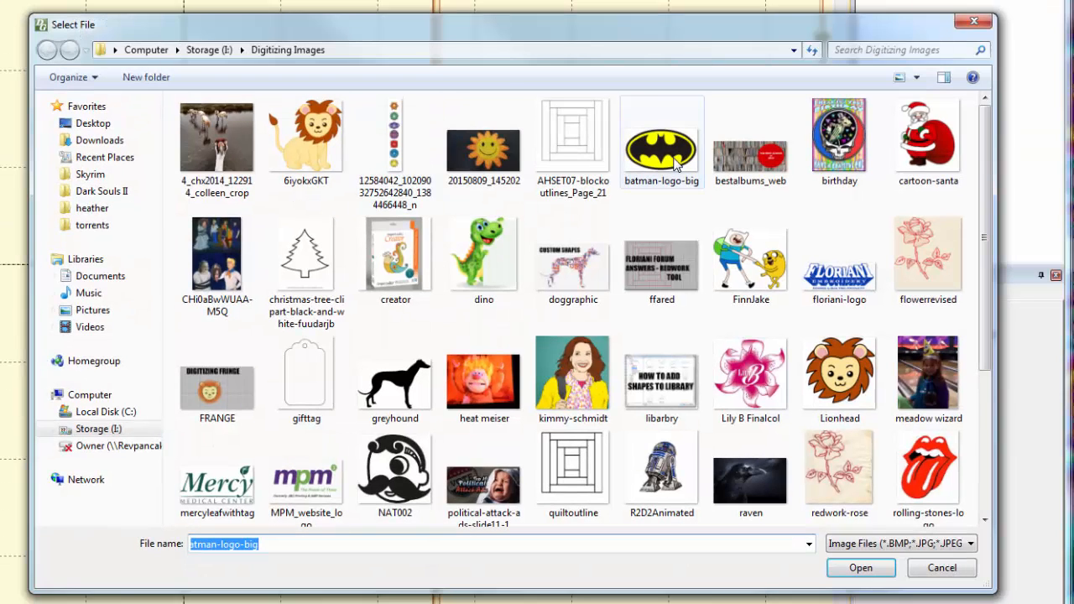
{"action": "left_click", "coordinate": [676, 165]}
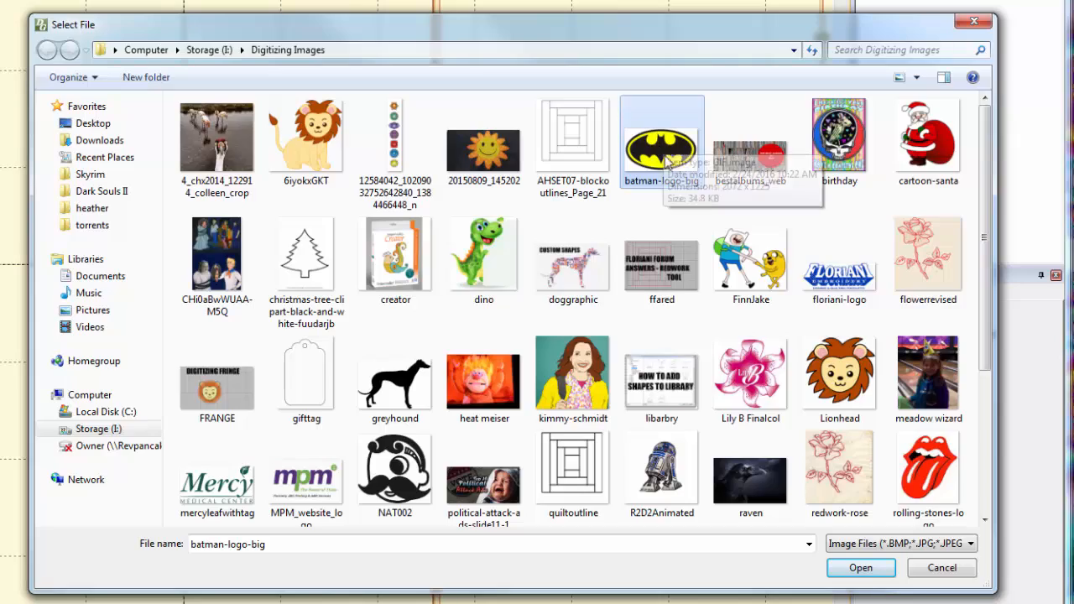
{"action": "left_click", "coordinate": [853, 564]}
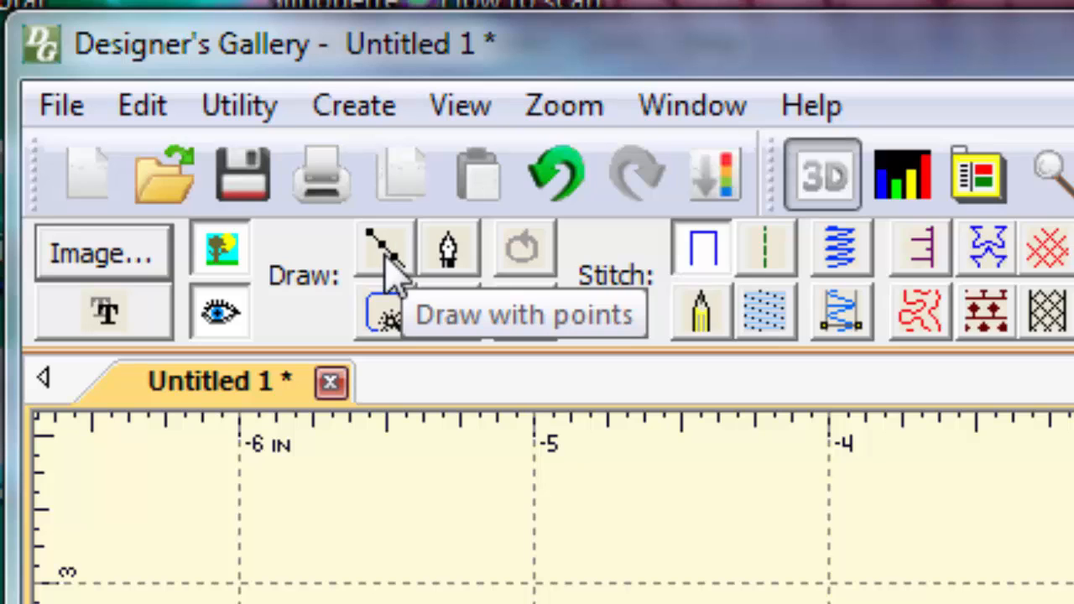
{"action": "left_click", "coordinate": [384, 250]}
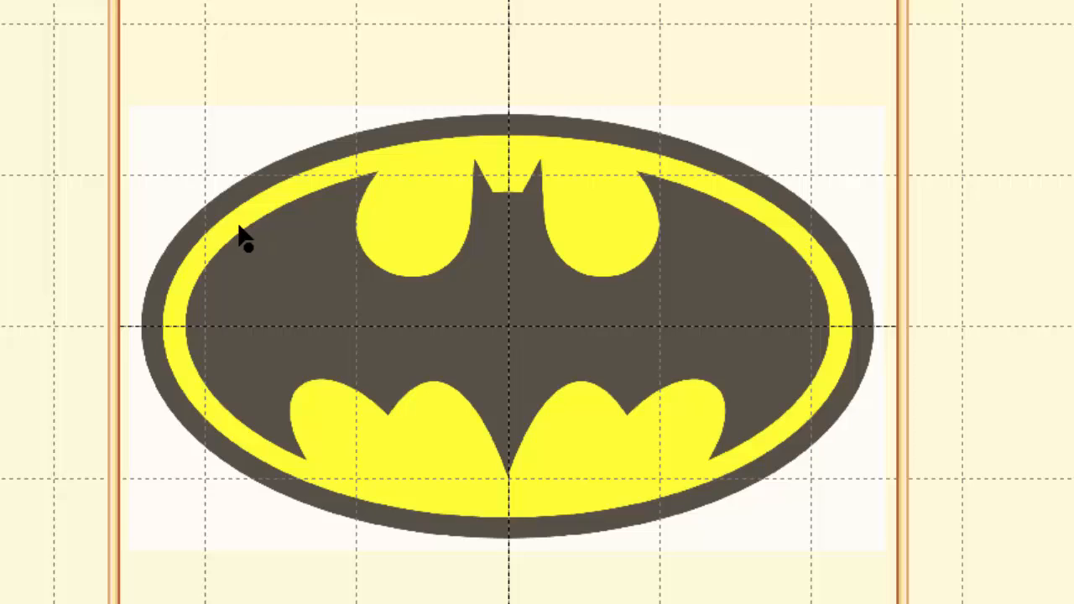
- Try to trace the upper edge of the bat's left wing with points, up to and just past the wing tip
{"action": "left_click", "coordinate": [196, 281]}
{"action": "left_click", "coordinate": [240, 230]}
{"action": "left_click", "coordinate": [302, 200]}
{"action": "left_click", "coordinate": [352, 179]}
{"action": "key", "text": "BackSpace"}
{"action": "key", "text": "BackSpace"}
{"action": "left_click", "coordinate": [284, 204]}
{"action": "left_click", "coordinate": [339, 182]}
{"action": "left_click", "coordinate": [378, 173]}
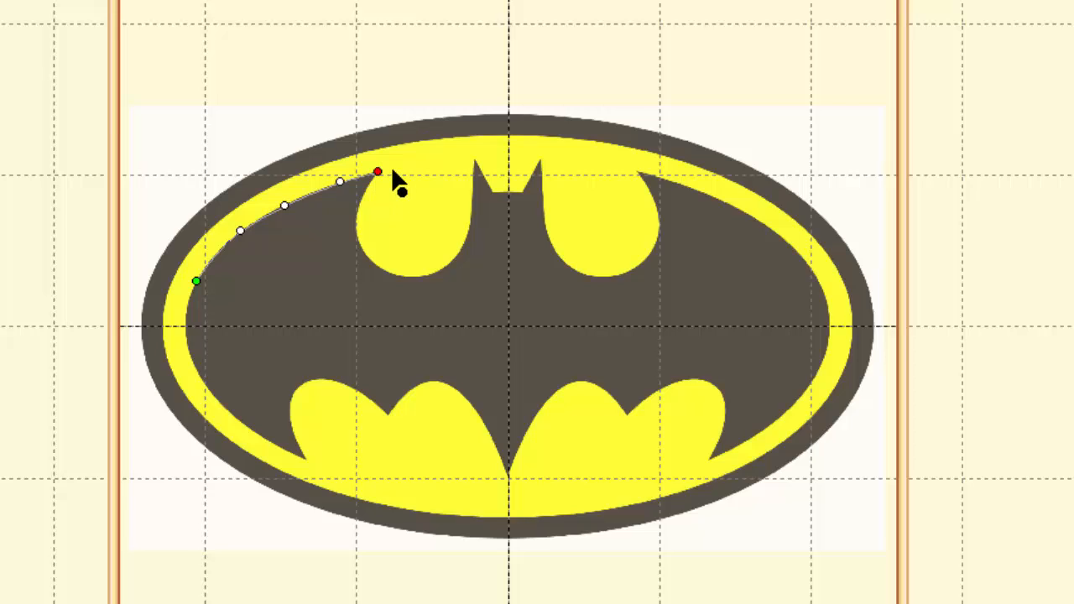
{"action": "left_click", "coordinate": [361, 198]}
- Try to trace the curve around the left upper yellow lobe, ending at the left ear tip
{"action": "left_click_drag", "start_coordinate": [120, 39], "coordinate": [597, 402]}
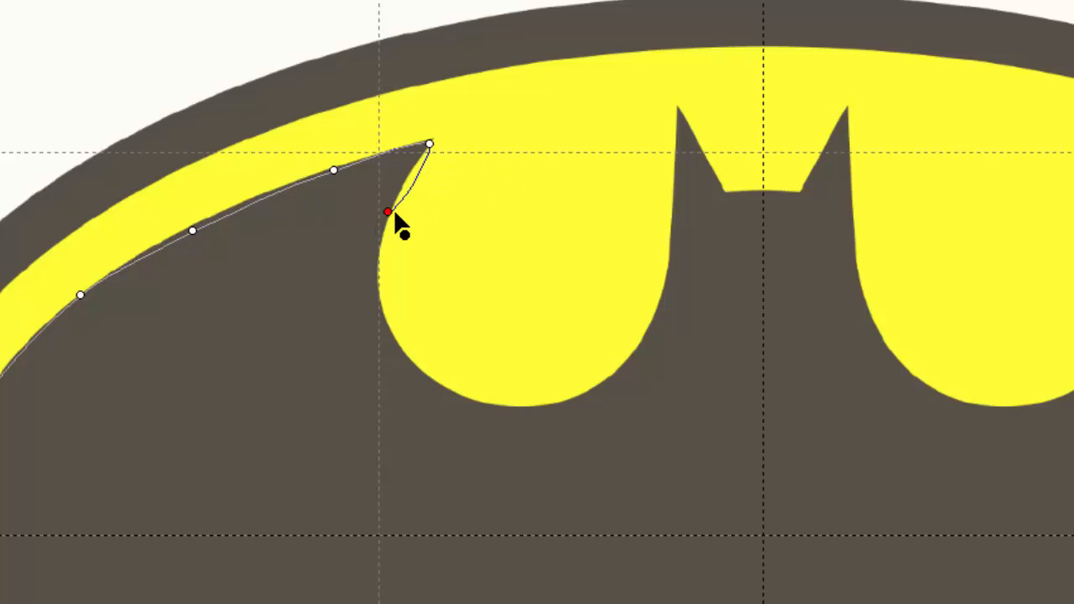
{"action": "left_click", "coordinate": [382, 305]}
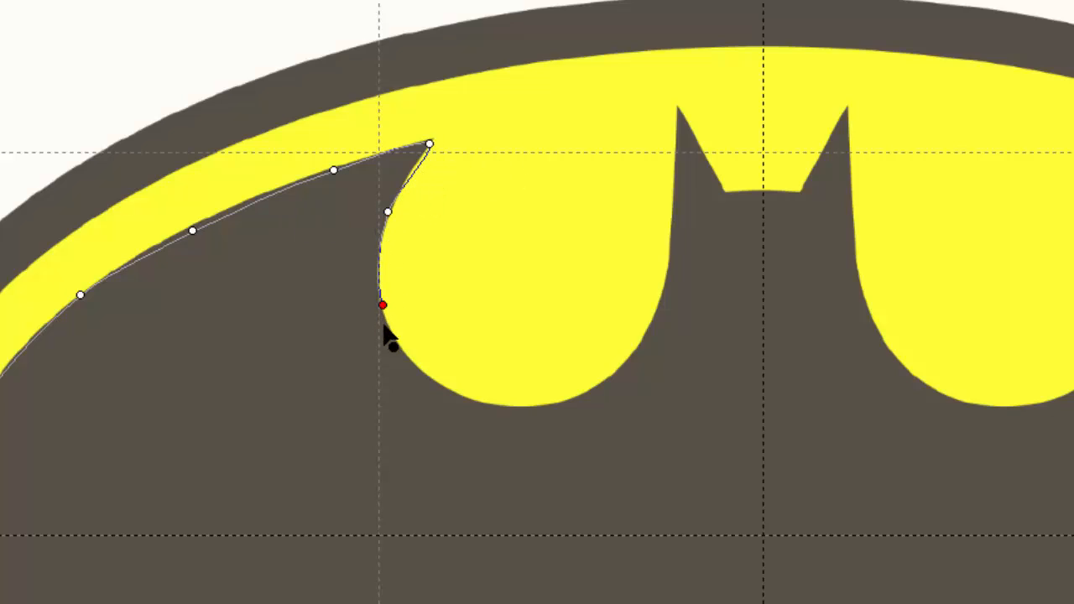
{"action": "left_click", "coordinate": [438, 381]}
{"action": "left_click", "coordinate": [488, 401]}
{"action": "left_click", "coordinate": [561, 399]}
{"action": "left_click", "coordinate": [645, 339]}
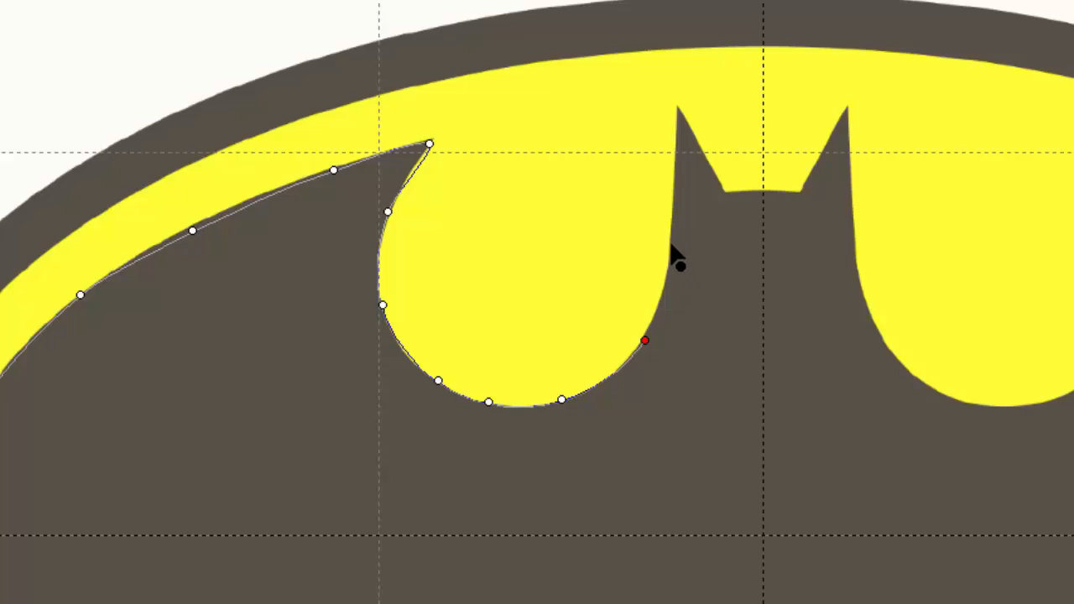
{"action": "left_click", "coordinate": [672, 244]}
{"action": "left_click", "coordinate": [678, 107]}
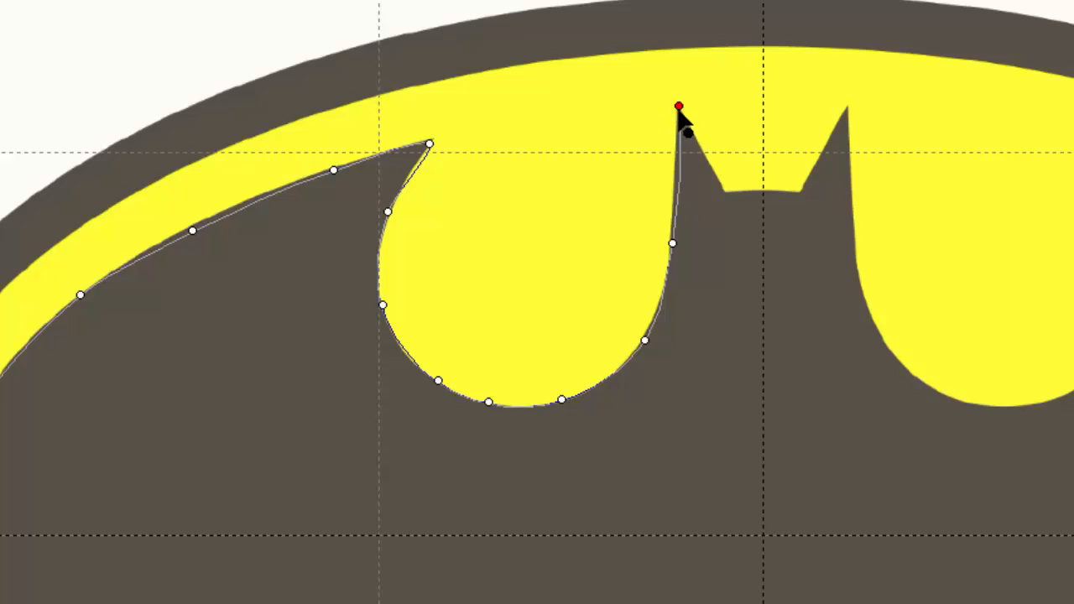
- Try to trace the bat's head from the left ear across to the right ear tip
{"action": "left_click", "coordinate": [708, 155]}
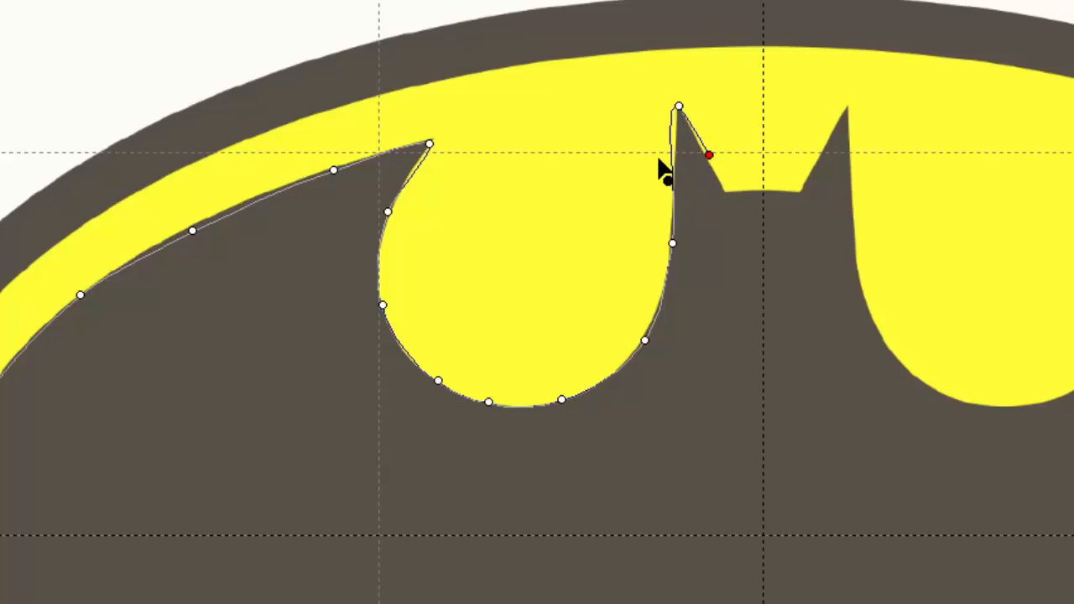
{"action": "left_click", "coordinate": [726, 193]}
{"action": "left_click_drag", "start_coordinate": [801, 193], "coordinate": [852, 109]}
{"action": "left_click", "coordinate": [846, 106]}
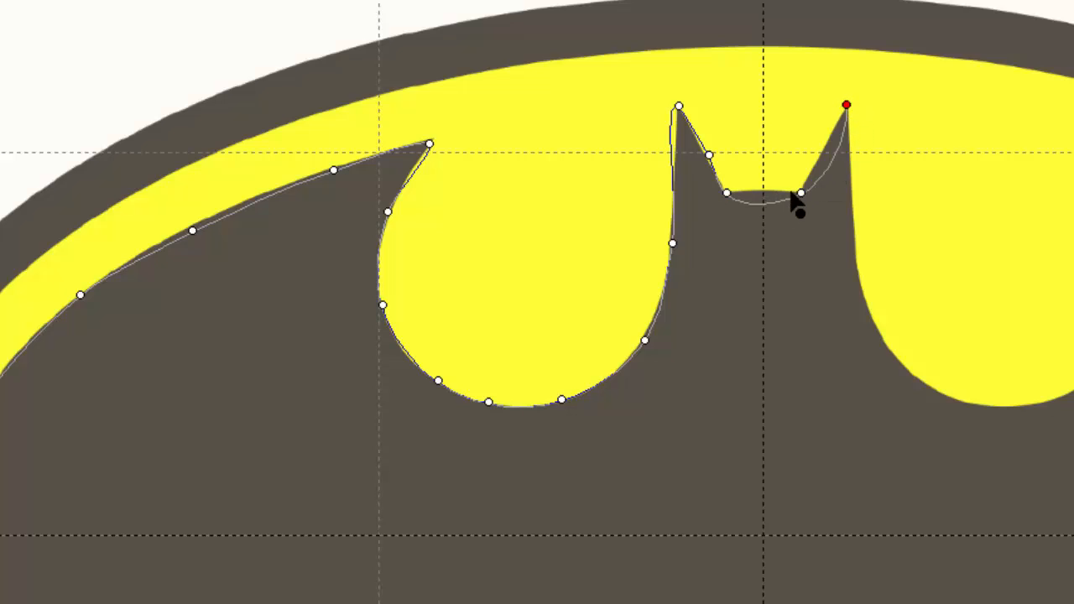
- Try to trace the curve around the right upper yellow lobe and over the right wing tip
{"action": "left_click", "coordinate": [855, 192]}
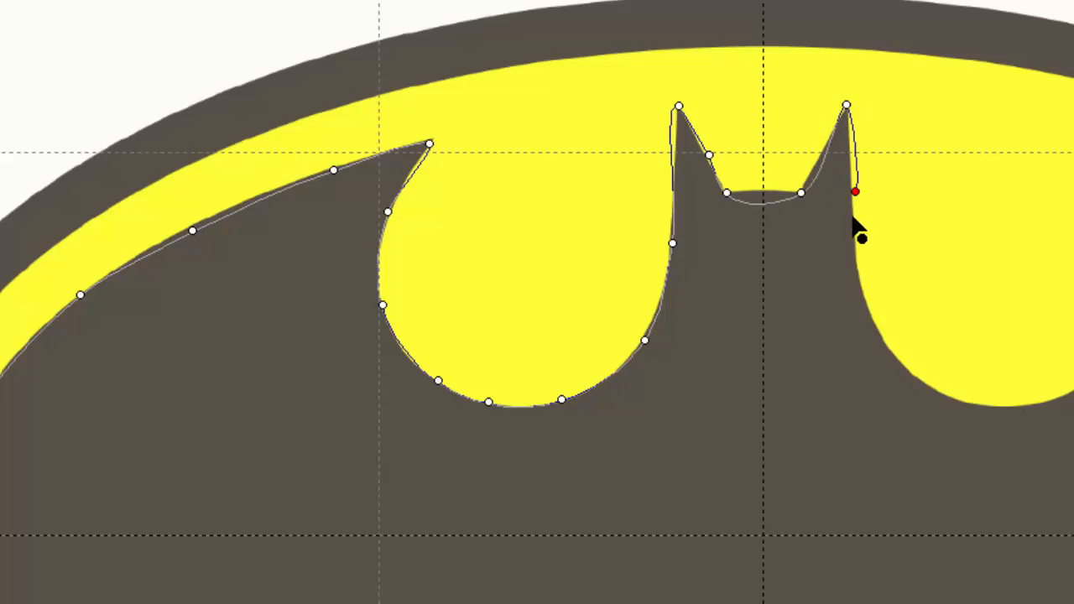
{"action": "left_click", "coordinate": [864, 294]}
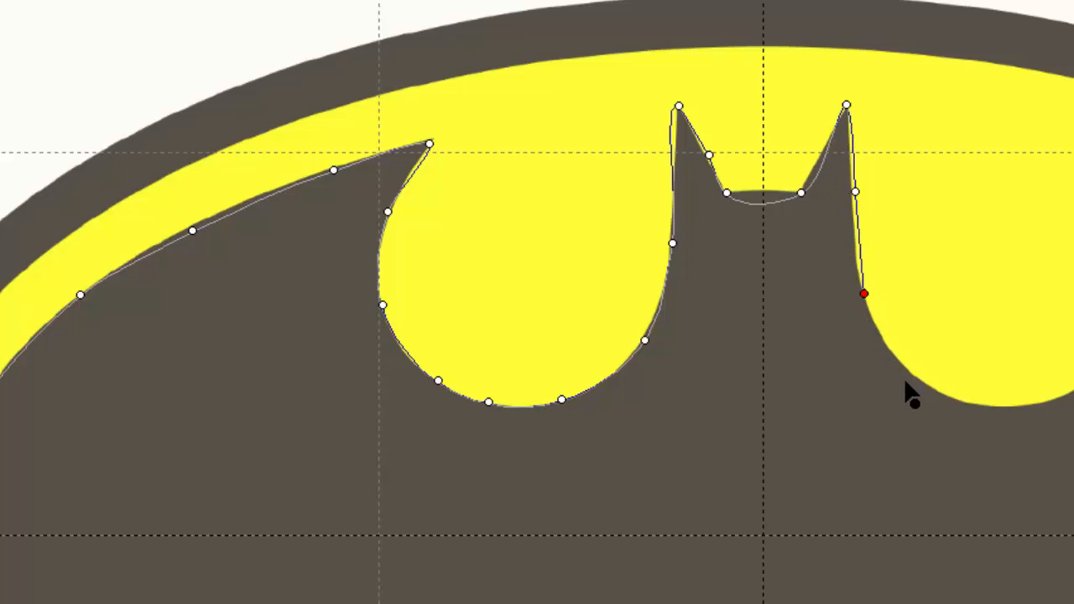
{"action": "left_click", "coordinate": [930, 381]}
{"action": "left_click", "coordinate": [979, 399]}
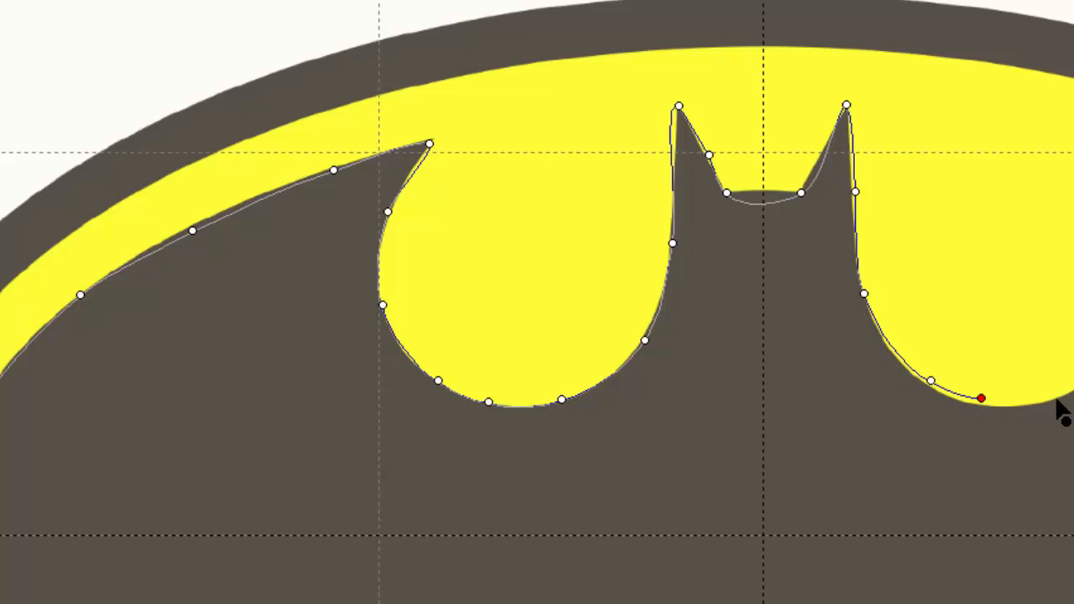
{"action": "left_click", "coordinate": [1055, 395]}
{"action": "left_click", "coordinate": [931, 196]}
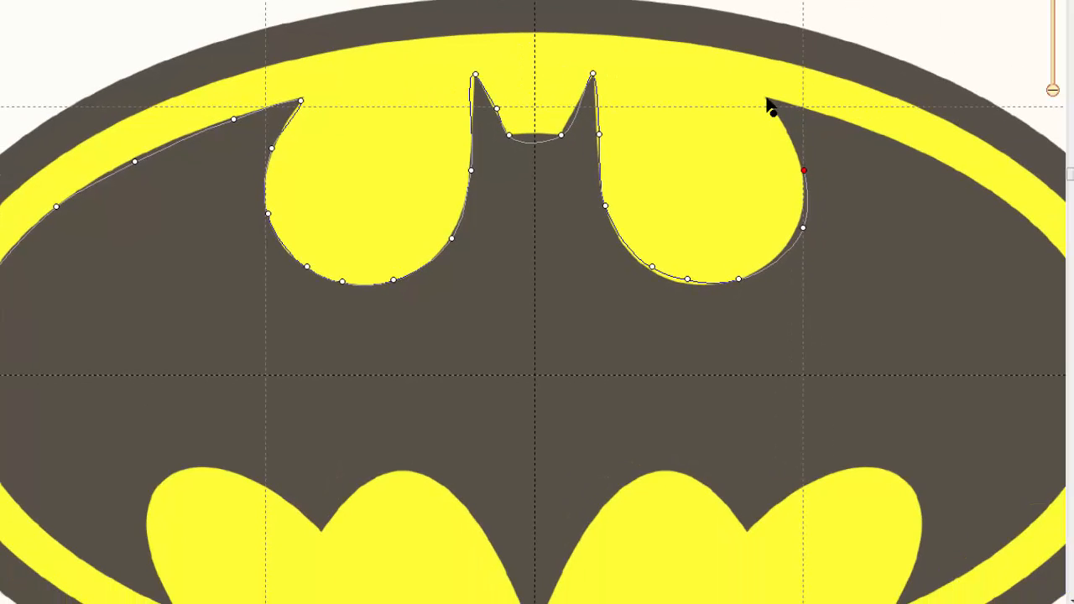
{"action": "left_click", "coordinate": [1045, 133]}
{"action": "left_click", "coordinate": [827, 115]}
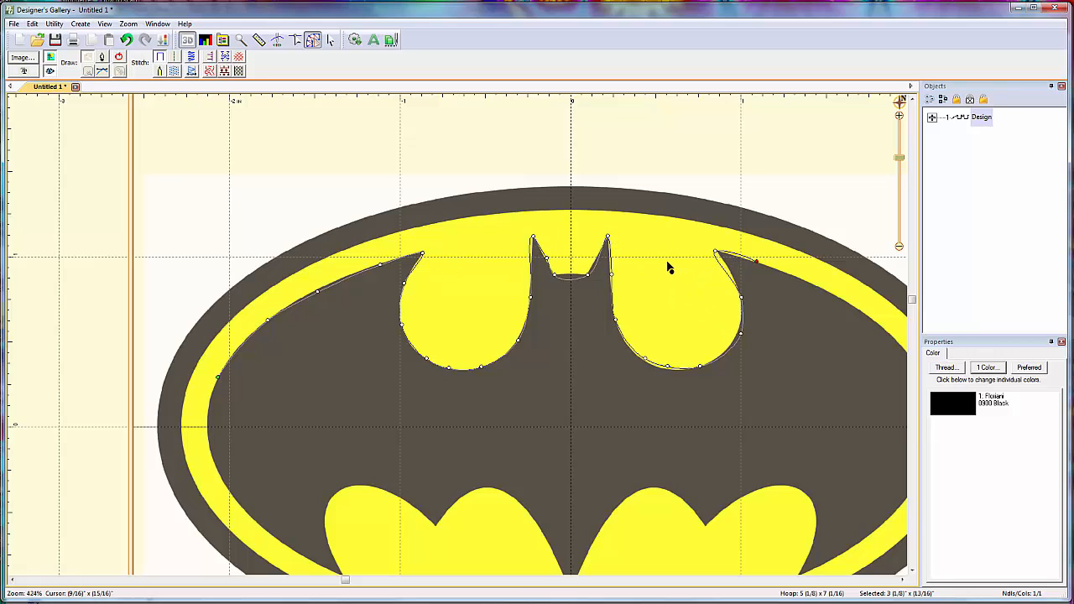
- Delete all the points placed so far along the bat outline
{"action": "key", "text": "BackSpace"}
{"action": "key", "text": "BackSpace"}
{"action": "key", "text": "BackSpace"}
{"action": "key", "text": "BackSpace"}
{"action": "key", "text": "BackSpace"}
{"action": "key", "text": "BackSpace"}
{"action": "key", "text": "BackSpace"}
{"action": "key", "text": "BackSpace"}
{"action": "key", "text": "BackSpace"}
{"action": "key", "text": "BackSpace"}
{"action": "key", "text": "BackSpace"}
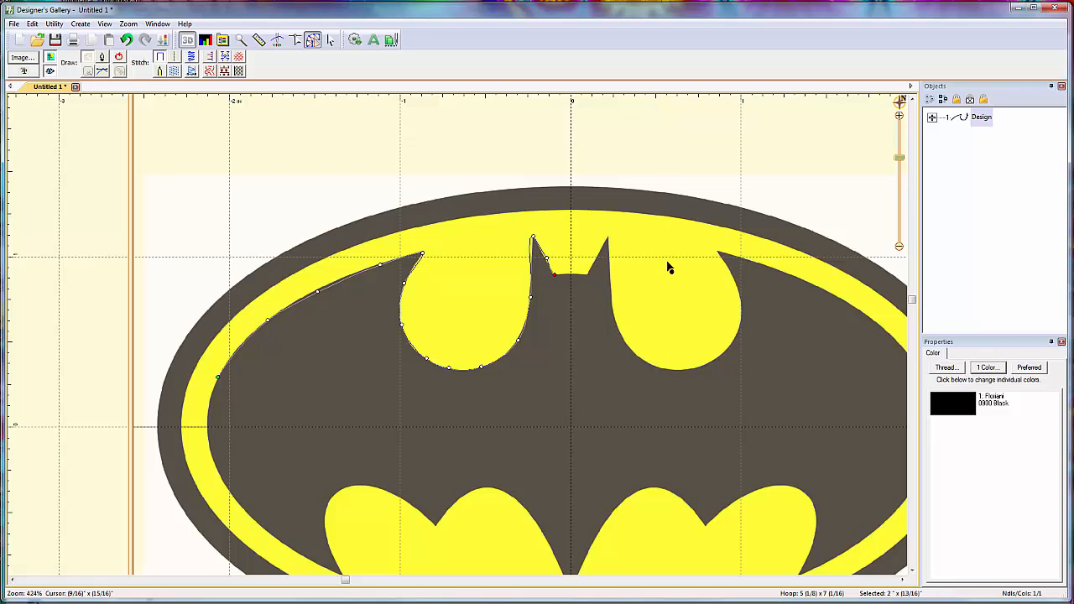
{"action": "key", "text": "BackSpace"}
{"action": "key", "text": "BackSpace"}
{"action": "key", "text": "BackSpace"}
{"action": "key", "text": "BackSpace"}
{"action": "key", "text": "BackSpace"}
{"action": "key", "text": "BackSpace"}
{"action": "key", "text": "BackSpace"}
{"action": "key", "text": "BackSpace"}
{"action": "key", "text": "BackSpace"}
{"action": "key", "text": "BackSpace"}
{"action": "key", "text": "BackSpace"}
{"action": "key", "text": "BackSpace"}
{"action": "key", "text": "BackSpace"}
{"action": "key", "text": "BackSpace"}
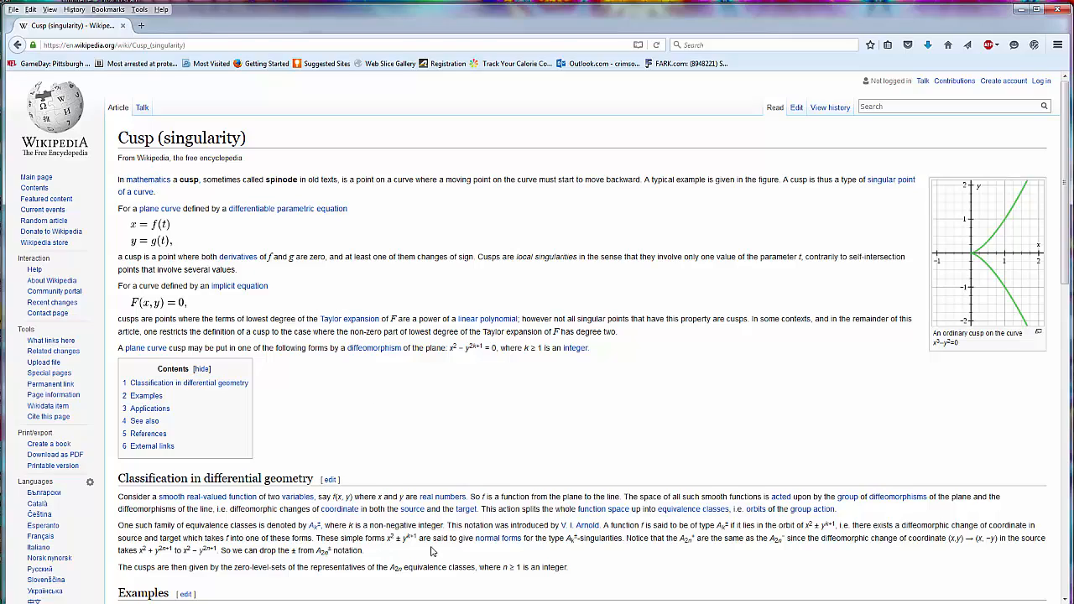
- Switch to the web browser and skim the Wikipedia article on cusps (singularity)
{"action": "scroll", "coordinate": [433, 551], "scroll_direction": "down", "scroll_amount": 10}
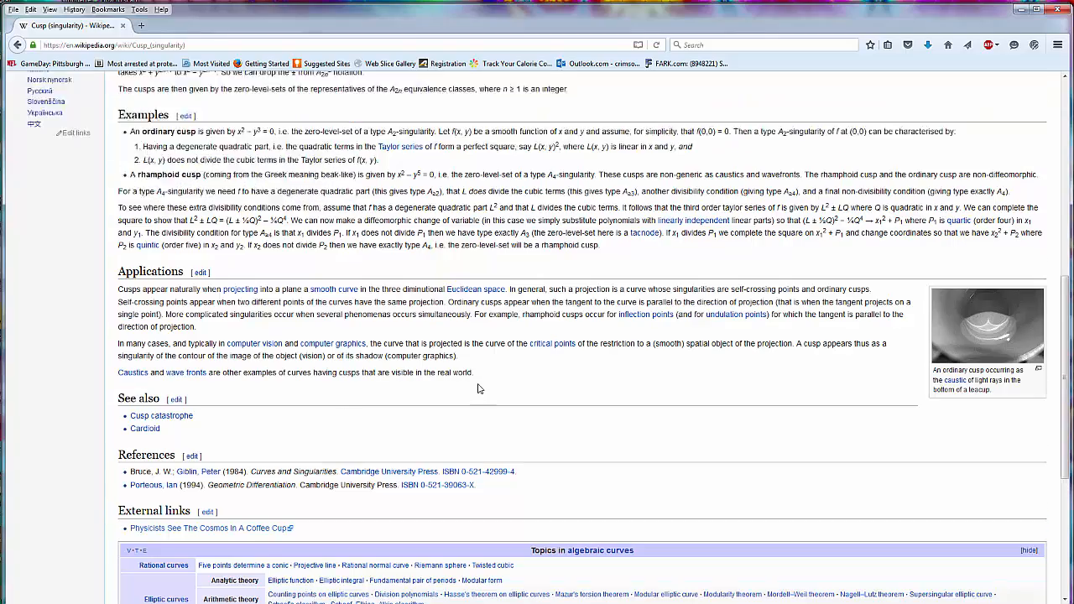
{"action": "scroll", "coordinate": [556, 277], "scroll_direction": "up", "scroll_amount": 6}
{"action": "scroll", "coordinate": [645, 408], "scroll_direction": "up", "scroll_amount": 4}
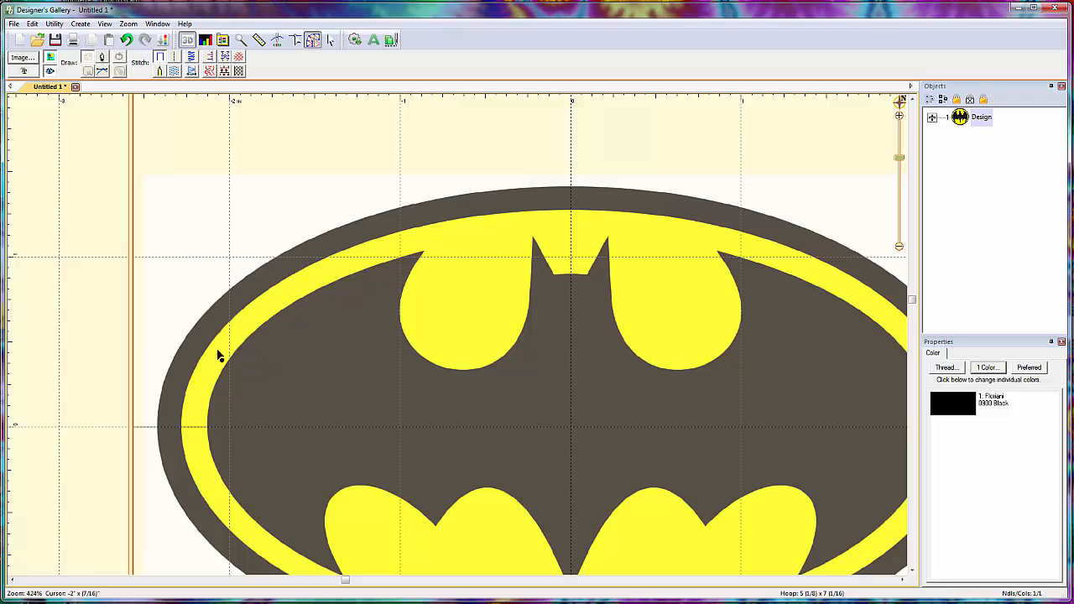
- Trace the upper edge of the bat's left wing with points, forming a sharp corner at the wing tip
{"action": "left_click", "coordinate": [284, 309]}
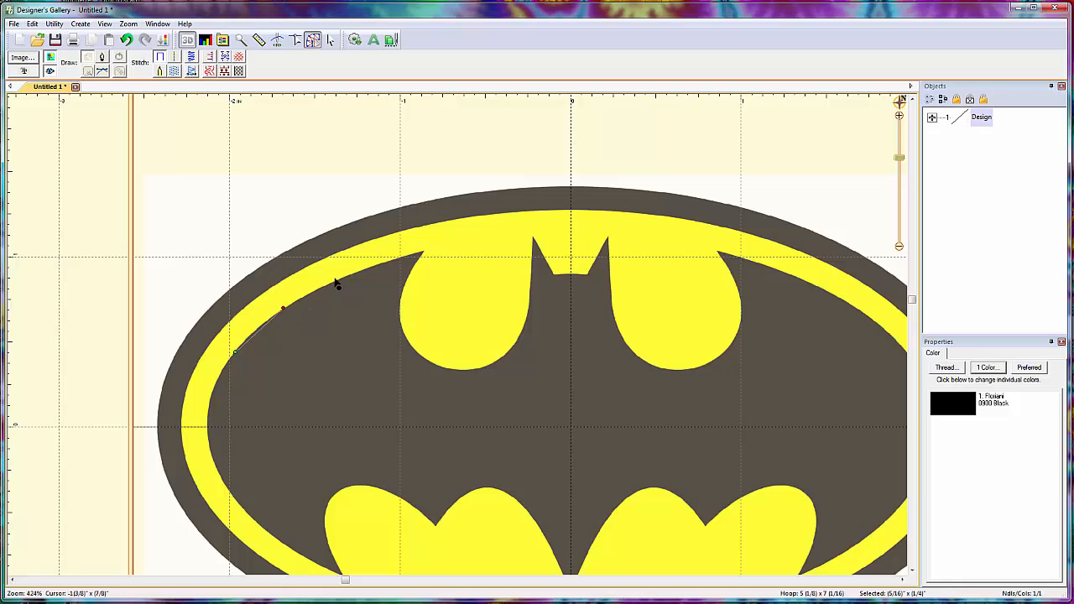
{"action": "left_click", "coordinate": [340, 280]}
{"action": "left_click", "coordinate": [378, 265]}
{"action": "left_click", "coordinate": [407, 255]}
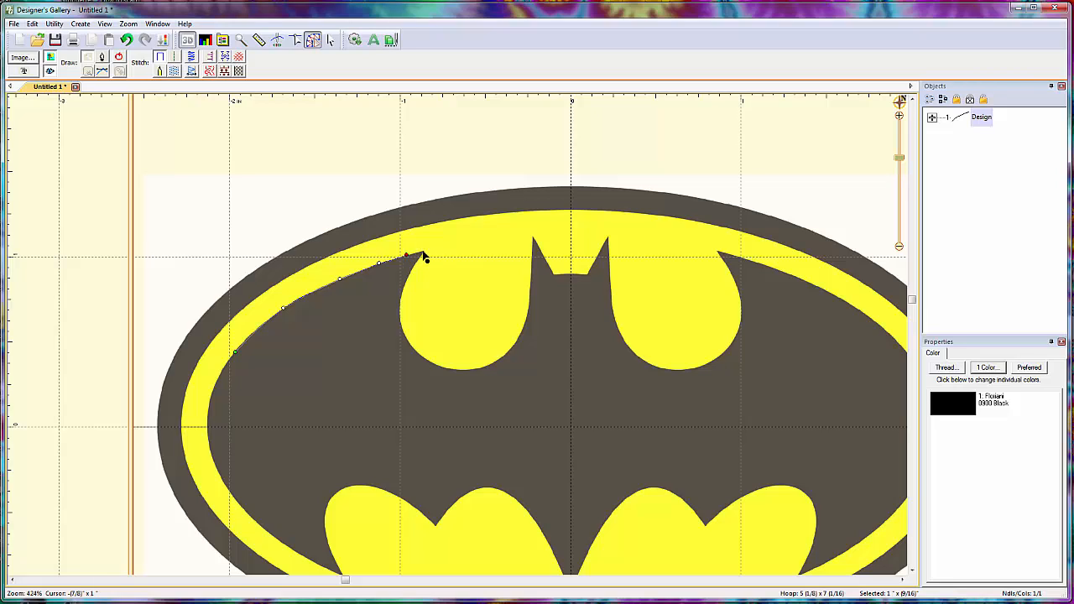
{"action": "left_click", "coordinate": [422, 252]}
{"action": "left_click", "coordinate": [417, 261]}
{"action": "left_click", "coordinate": [403, 289]}
{"action": "left_click", "coordinate": [404, 331]}
{"action": "left_click", "coordinate": [447, 368]}
{"action": "left_click", "coordinate": [487, 367]}
{"action": "key", "text": "BackSpace"}
{"action": "key", "text": "BackSpace"}
{"action": "key", "text": "BackSpace"}
{"action": "key", "text": "BackSpace"}
{"action": "key", "text": "BackSpace"}
- Continue the outline around the left upper yellow lobe and up the side of the left ear
{"action": "left_click", "coordinate": [404, 283]}
{"action": "left_click", "coordinate": [401, 318]}
{"action": "left_click", "coordinate": [415, 352]}
{"action": "left_click", "coordinate": [452, 370]}
{"action": "left_click", "coordinate": [500, 356]}
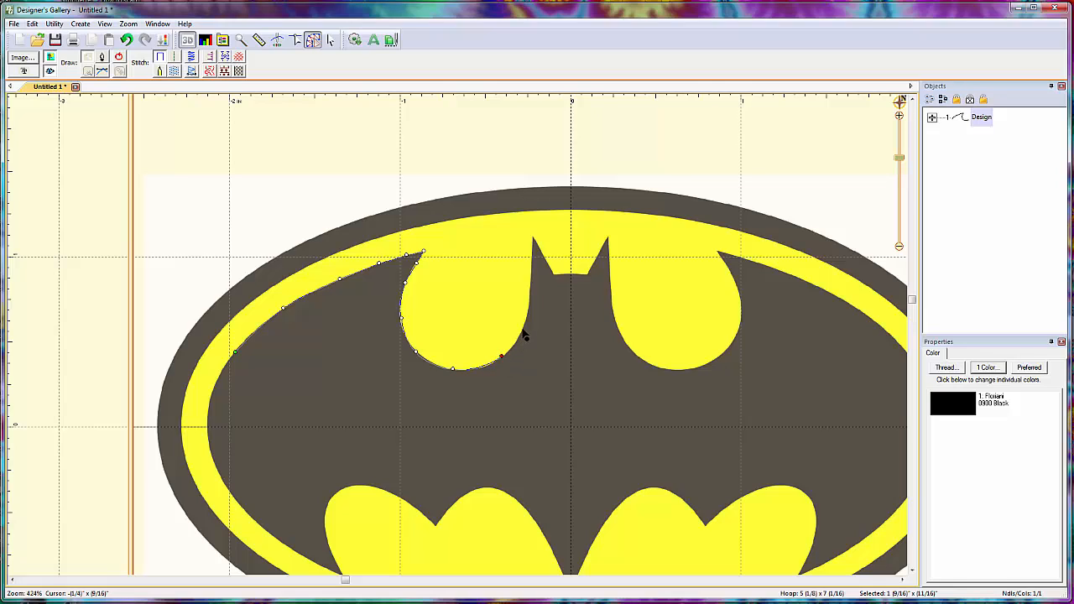
{"action": "left_click", "coordinate": [523, 328]}
{"action": "left_click", "coordinate": [532, 286]}
- Outline the bat's head from the left ear tip to the right ear tip with sharp corner points
{"action": "left_click", "coordinate": [533, 236]}
{"action": "left_click", "coordinate": [588, 274]}
{"action": "left_click", "coordinate": [608, 238]}
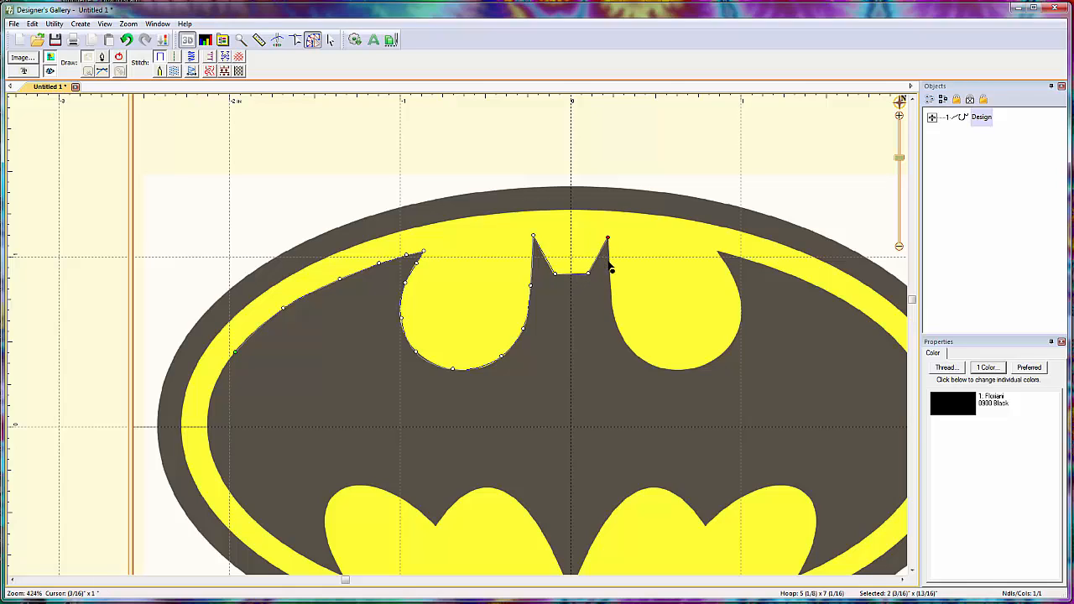
- Continue the outline down the right ear and around the right upper yellow lobe to the right wing tip
{"action": "left_click", "coordinate": [617, 329]}
{"action": "left_click", "coordinate": [647, 361]}
{"action": "left_click", "coordinate": [700, 367]}
{"action": "left_click", "coordinate": [735, 336]}
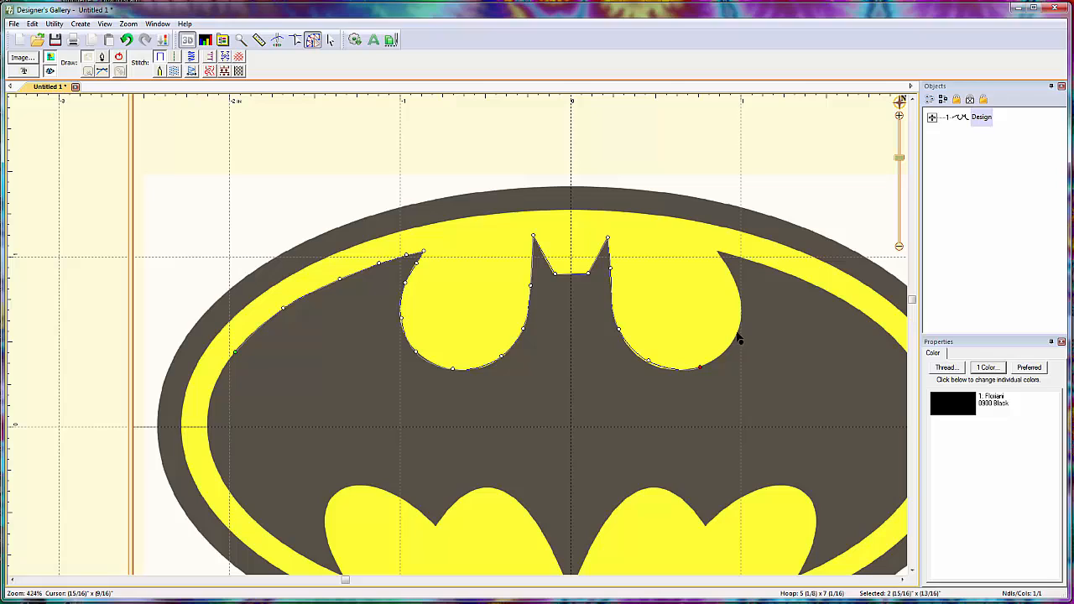
{"action": "left_click", "coordinate": [740, 298]}
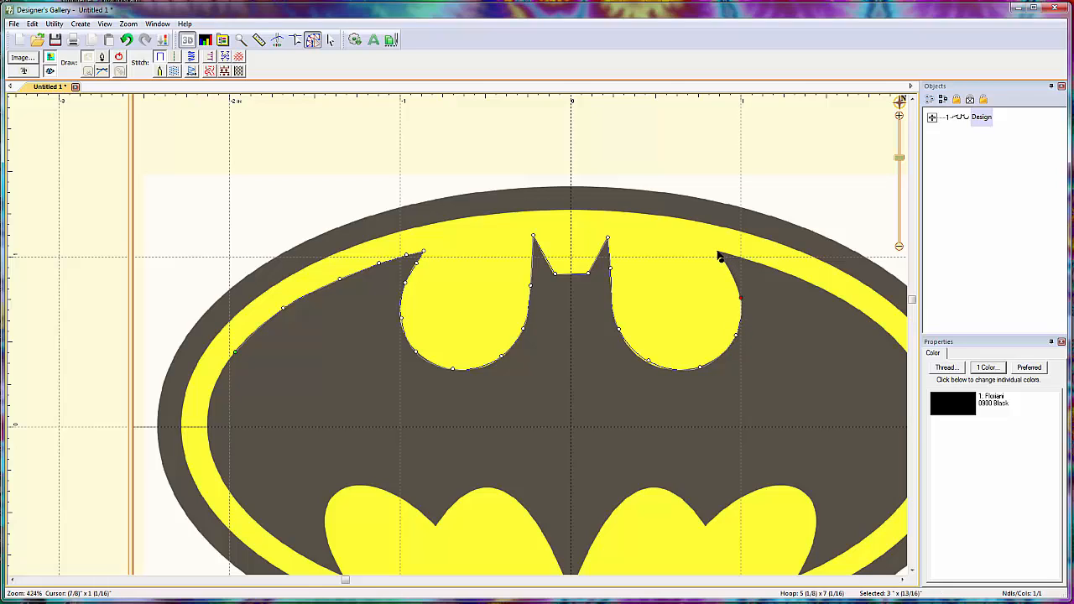
{"action": "left_click", "coordinate": [718, 252]}
- Continue the outline with points along the right wing's upper edge and down around its outer side toward the lower wing tip
{"action": "left_click", "coordinate": [756, 263]}
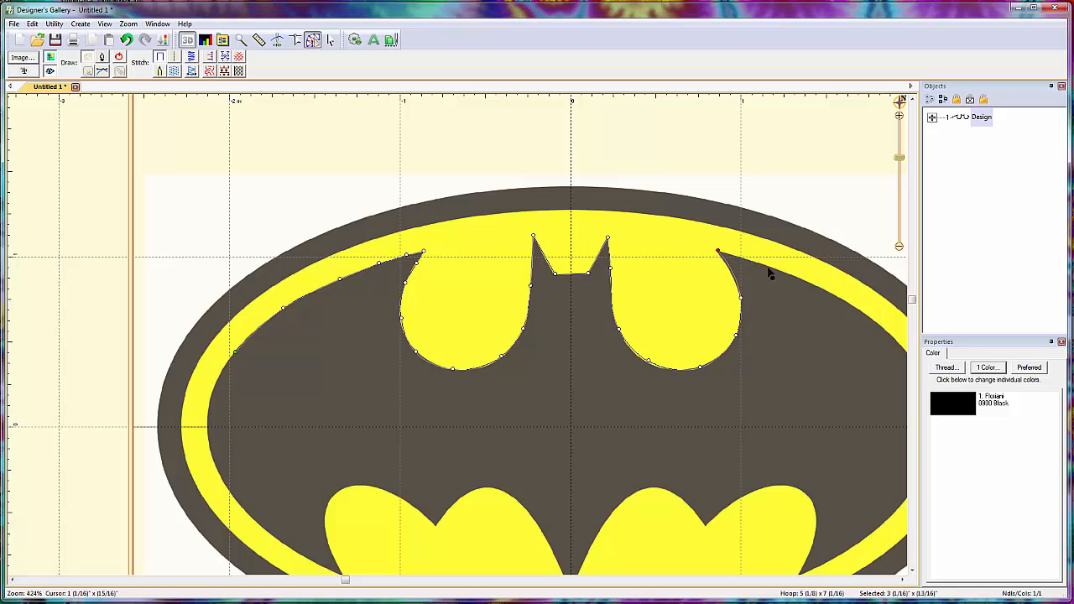
{"action": "left_click", "coordinate": [822, 290]}
{"action": "scroll", "coordinate": [849, 448], "scroll_direction": "right", "scroll_amount": 2}
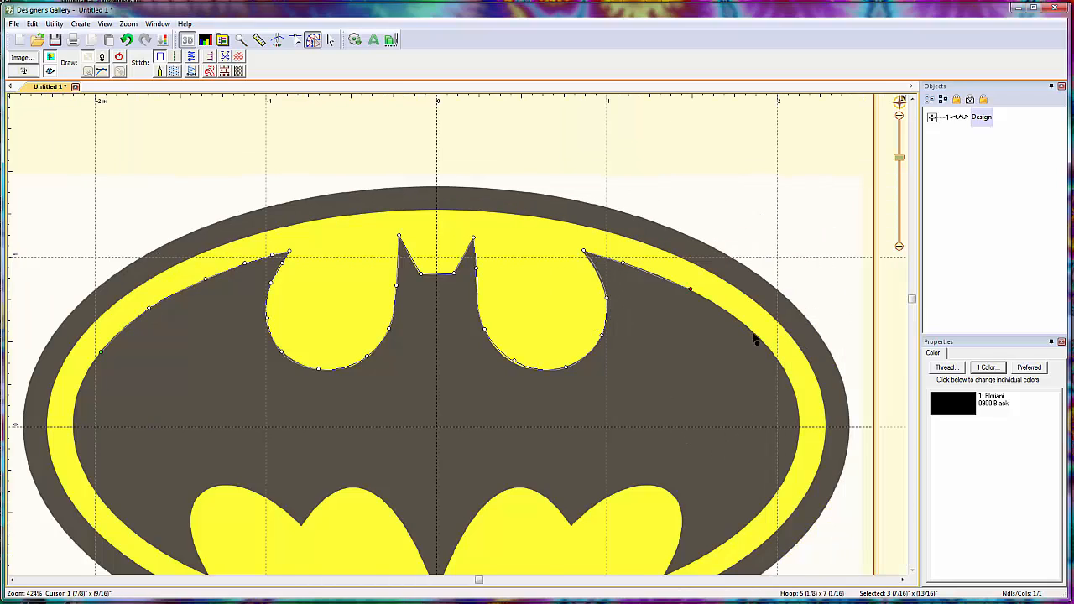
{"action": "left_click", "coordinate": [756, 334]}
{"action": "left_click", "coordinate": [793, 390]}
{"action": "left_click", "coordinate": [797, 447]}
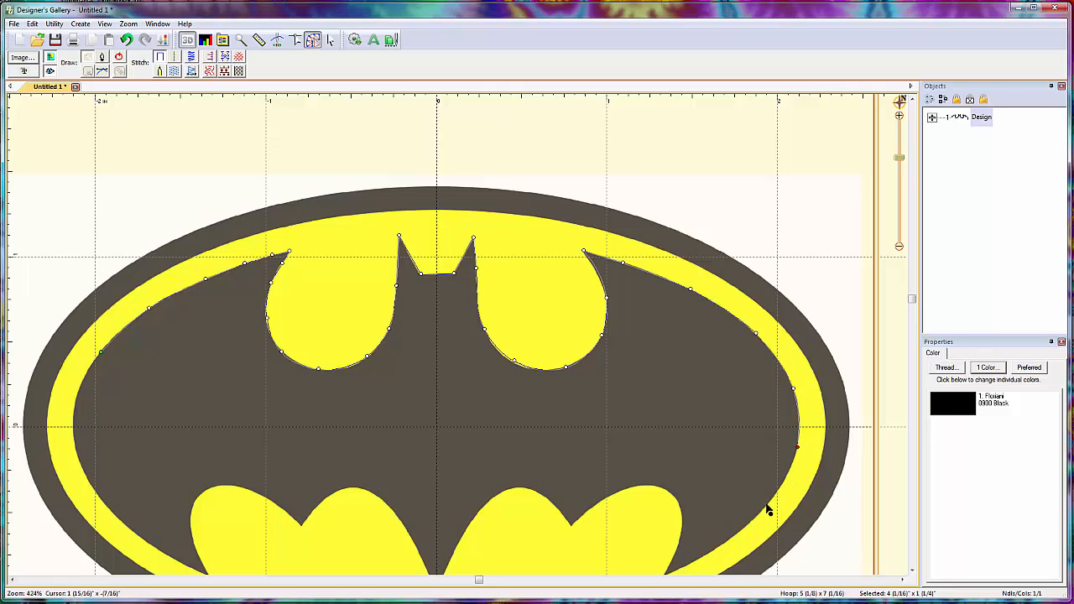
{"action": "left_click", "coordinate": [767, 505]}
{"action": "left_click", "coordinate": [722, 542]}
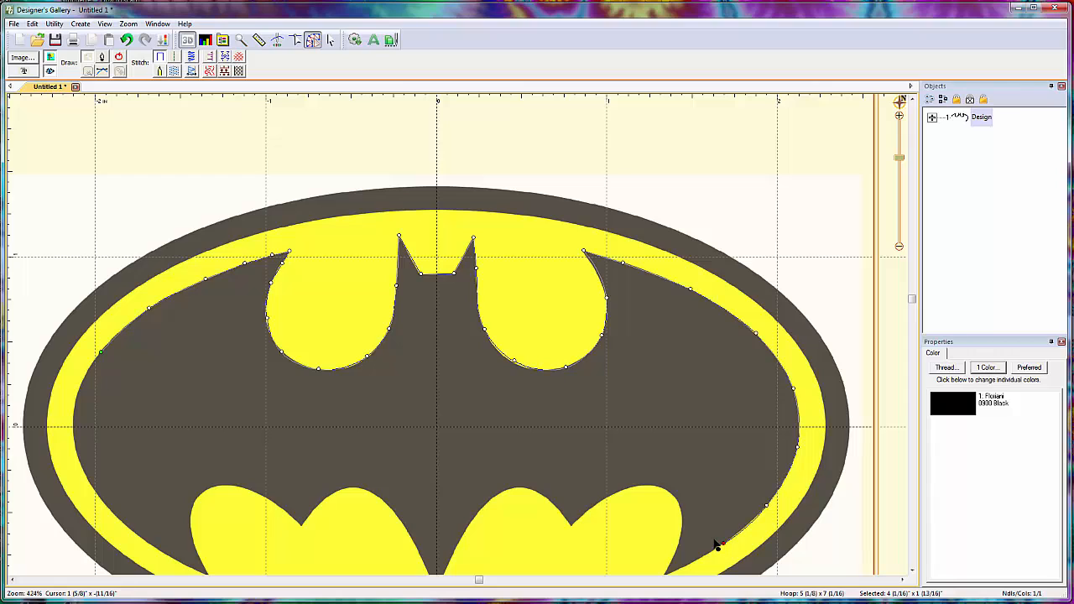
- Add a corner at the right wing's lower tip and trace around the outer lower-right yellow lobe
{"action": "scroll", "coordinate": [715, 545], "scroll_direction": "down", "scroll_amount": 2}
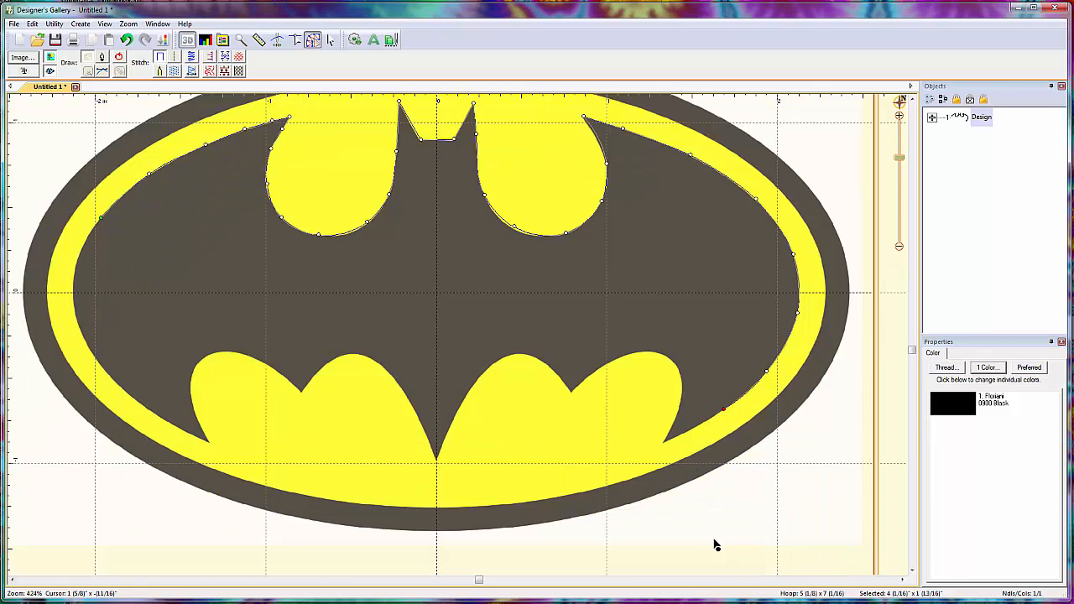
{"action": "left_click", "coordinate": [665, 442]}
{"action": "left_click", "coordinate": [675, 417]}
{"action": "left_click", "coordinate": [682, 381]}
{"action": "left_click", "coordinate": [669, 358]}
{"action": "left_click", "coordinate": [624, 357]}
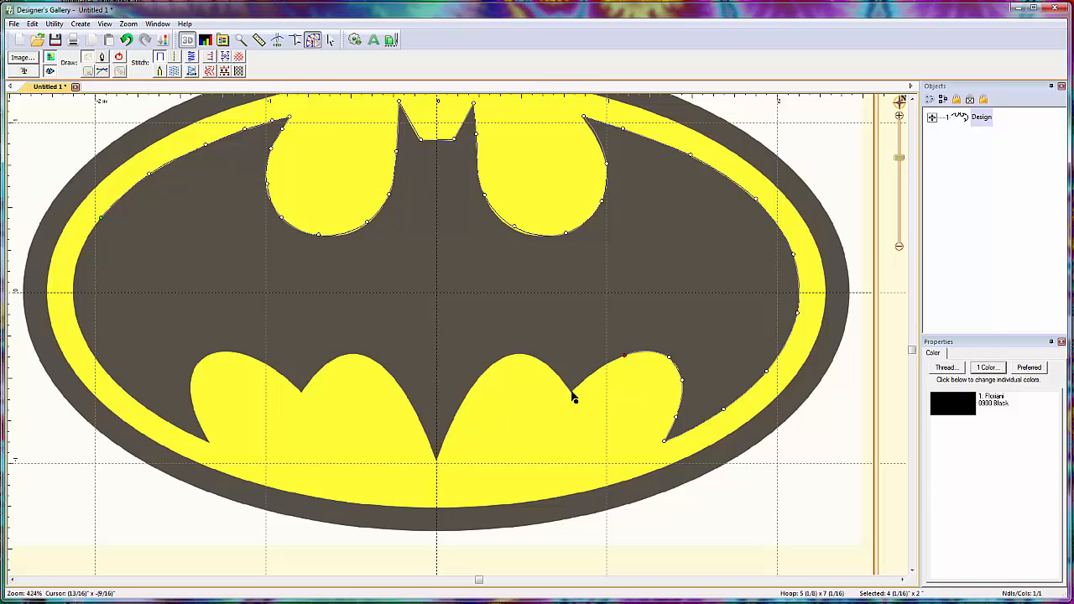
- Continue the outline from the lower-right notch over the inner right lobe to the bat's tail tip
{"action": "left_click", "coordinate": [572, 390]}
{"action": "left_click", "coordinate": [556, 373]}
{"action": "left_click", "coordinate": [522, 354]}
{"action": "left_click", "coordinate": [493, 363]}
{"action": "left_click", "coordinate": [452, 417]}
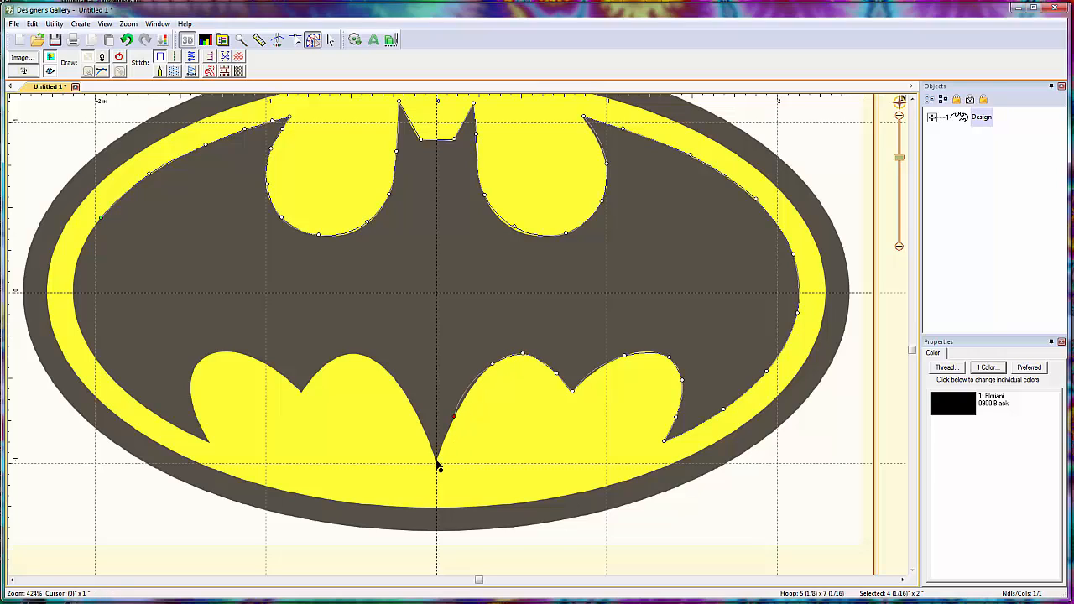
{"action": "left_click", "coordinate": [436, 460]}
- Trace from the tail tip over the inner lower-left lobe to the notch between the two left lobes
{"action": "left_click", "coordinate": [418, 415]}
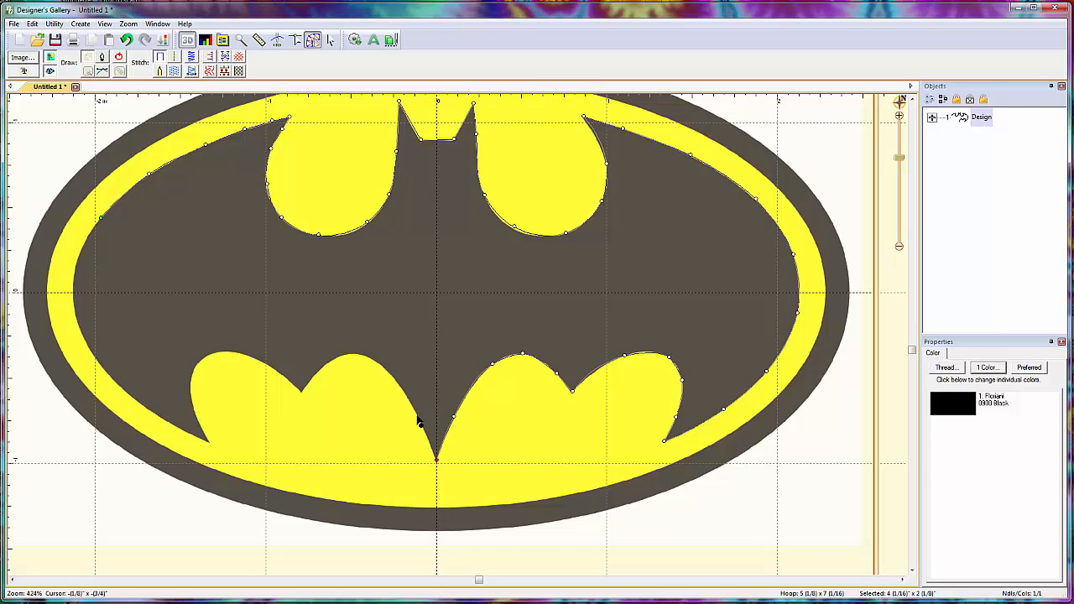
{"action": "left_click", "coordinate": [388, 370]}
{"action": "left_click", "coordinate": [359, 354]}
{"action": "left_click", "coordinate": [333, 360]}
{"action": "left_click", "coordinate": [310, 379]}
{"action": "left_click", "coordinate": [301, 388]}
- Continue the outline around the outer lower-left yellow lobe to the left wing's lower tip
{"action": "left_click", "coordinate": [291, 382]}
{"action": "left_click", "coordinate": [262, 361]}
{"action": "left_click", "coordinate": [224, 353]}
{"action": "left_click", "coordinate": [194, 367]}
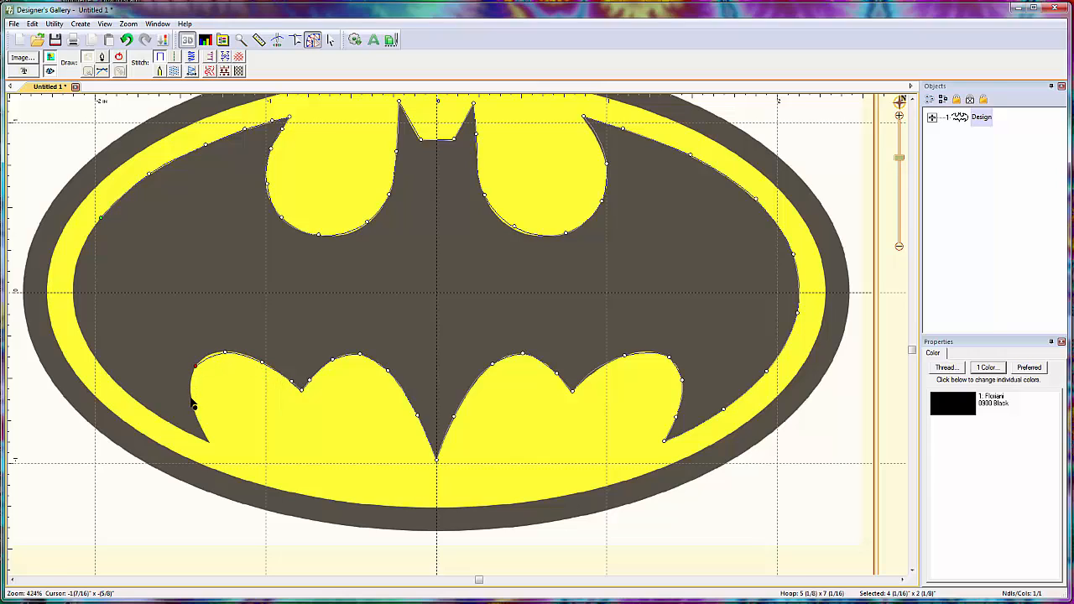
{"action": "left_click", "coordinate": [192, 400]}
{"action": "left_click", "coordinate": [202, 427]}
{"action": "left_click", "coordinate": [208, 439]}
- Trace the left wing's outer side up to the starting point, close the bat outline and deselect it
{"action": "left_click", "coordinate": [177, 426]}
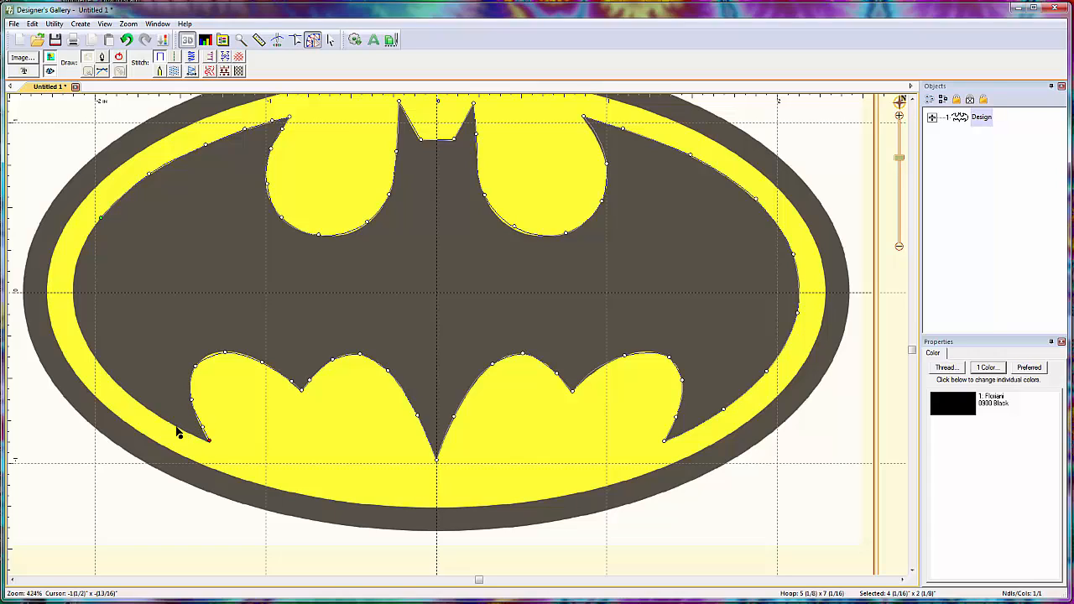
{"action": "left_click", "coordinate": [104, 370]}
{"action": "left_click", "coordinate": [74, 315]}
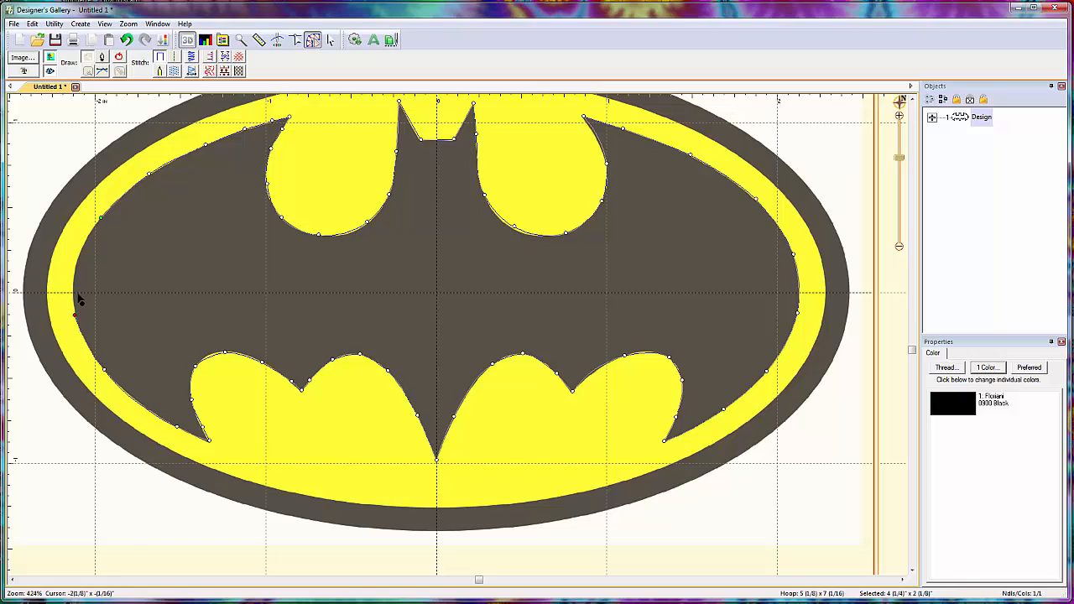
{"action": "left_click", "coordinate": [74, 266]}
{"action": "left_click", "coordinate": [90, 235]}
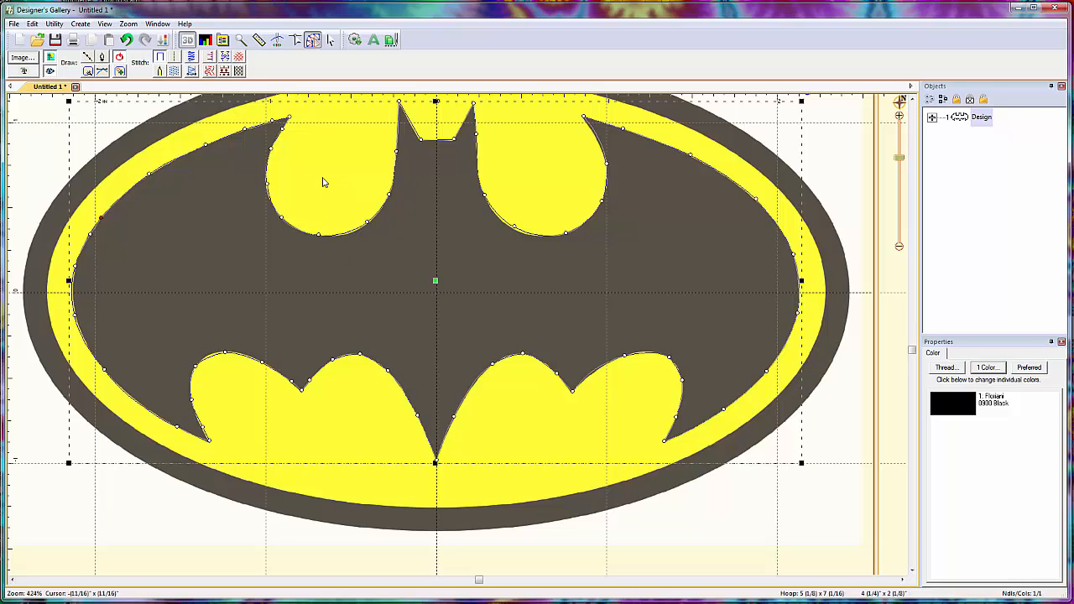
{"action": "left_click", "coordinate": [328, 206]}
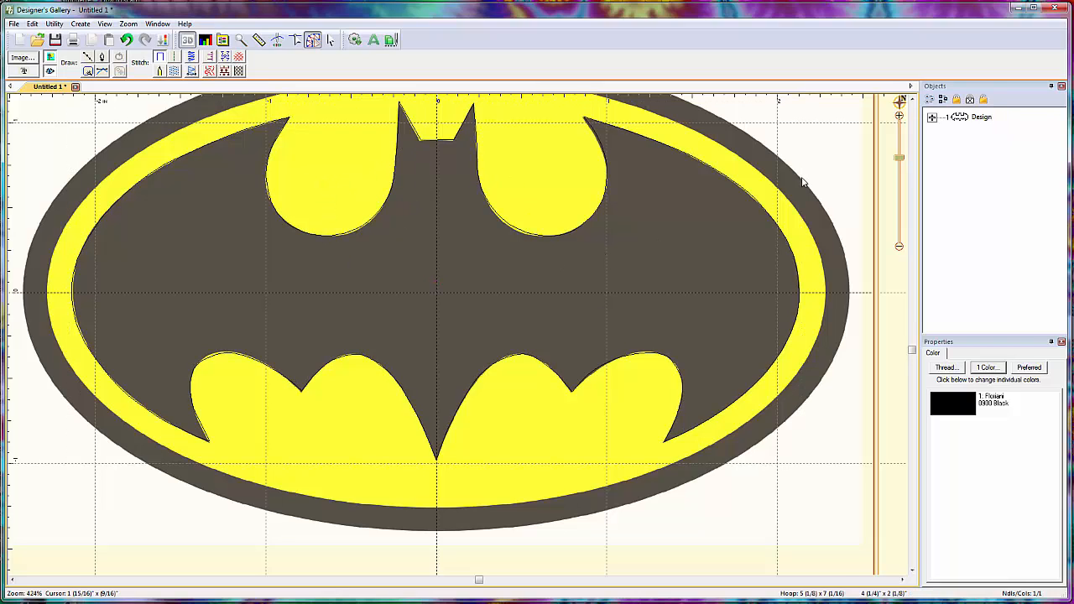
- Select the traced Line in the design's object tree, apply a satin border stitch to it and deselect it
{"action": "scroll", "coordinate": [461, 263], "scroll_direction": "down", "scroll_amount": 1}
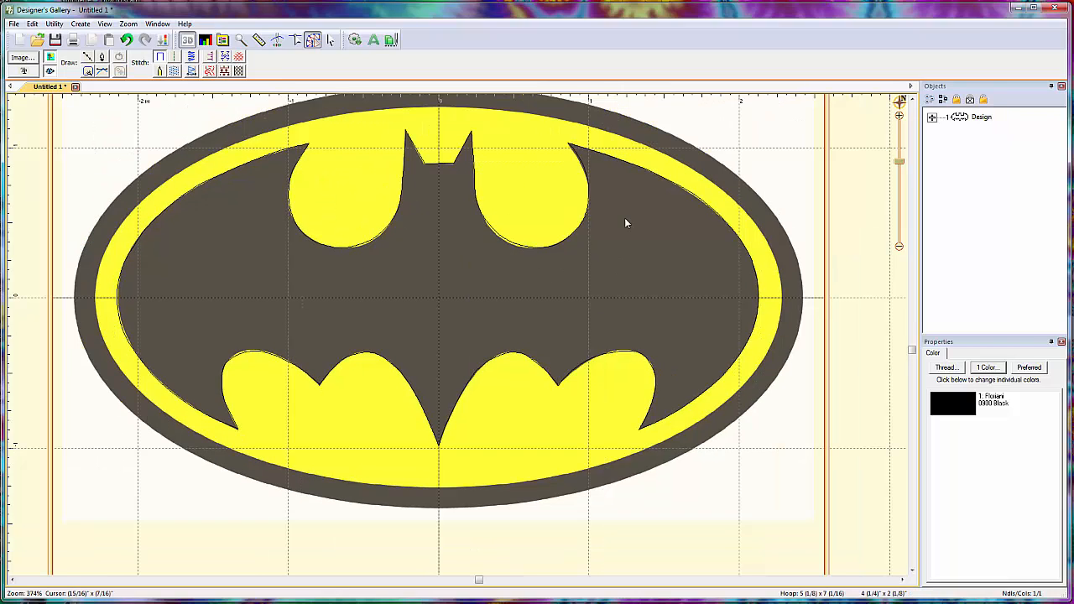
{"action": "left_click", "coordinate": [913, 99]}
{"action": "left_click", "coordinate": [912, 98]}
{"action": "left_click", "coordinate": [912, 99]}
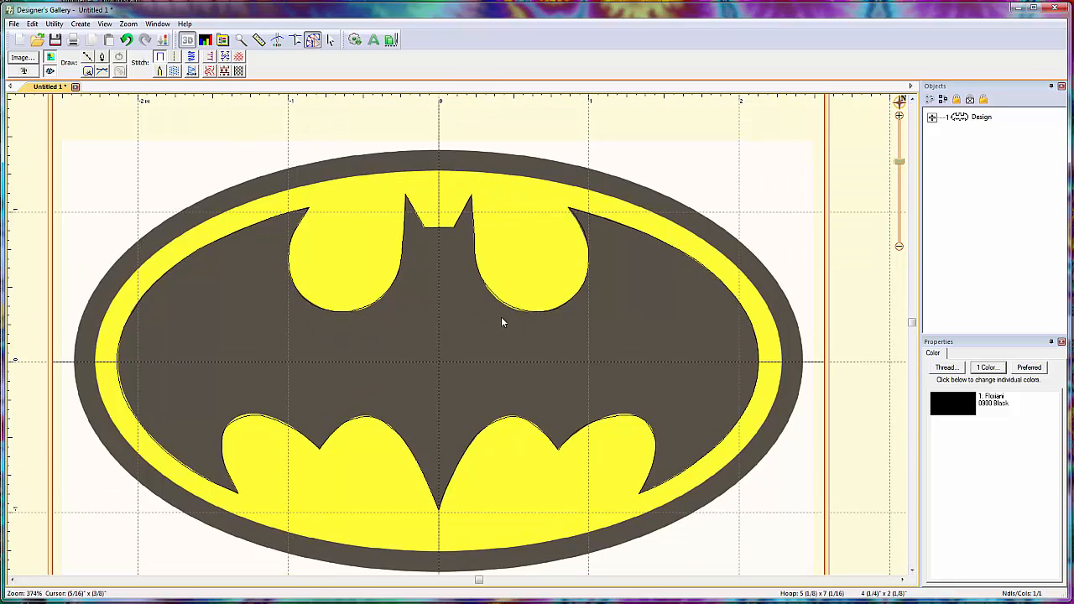
{"action": "left_click", "coordinate": [931, 119]}
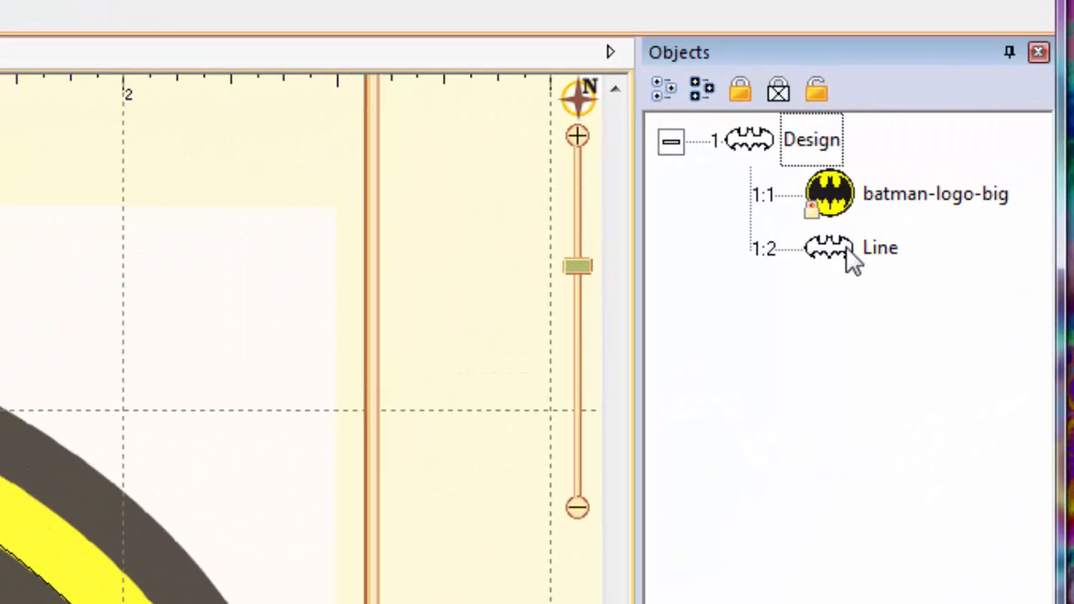
{"action": "left_click", "coordinate": [827, 249]}
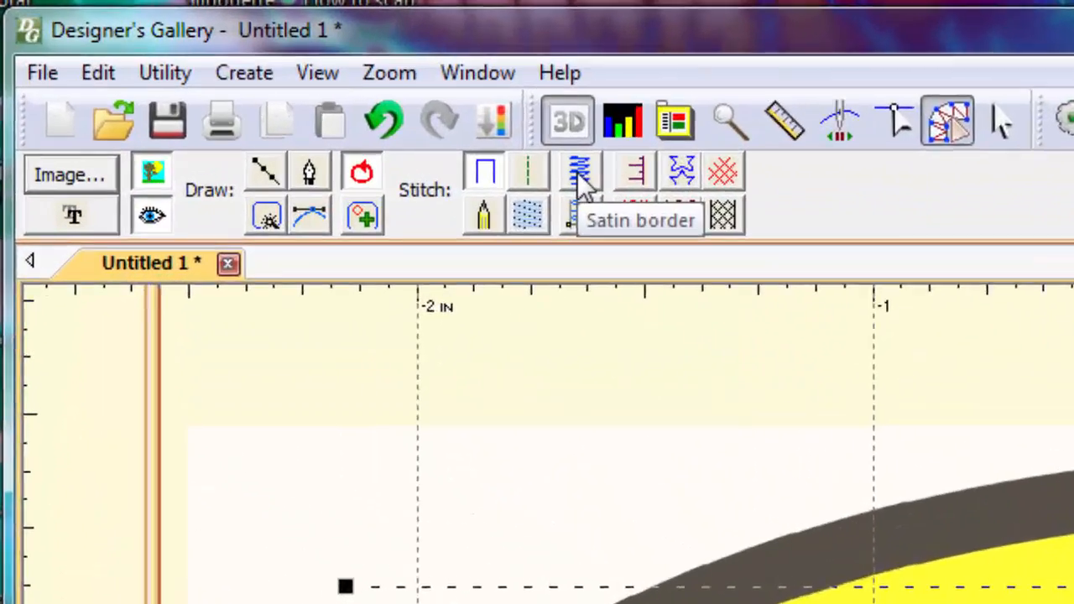
{"action": "left_click", "coordinate": [364, 113]}
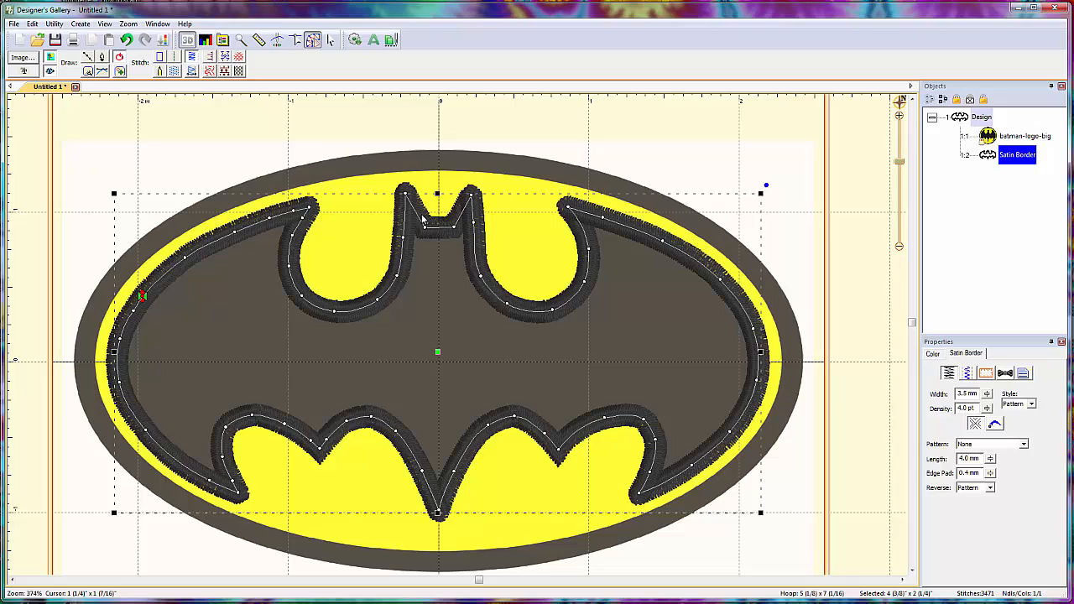
{"action": "left_click", "coordinate": [688, 158]}
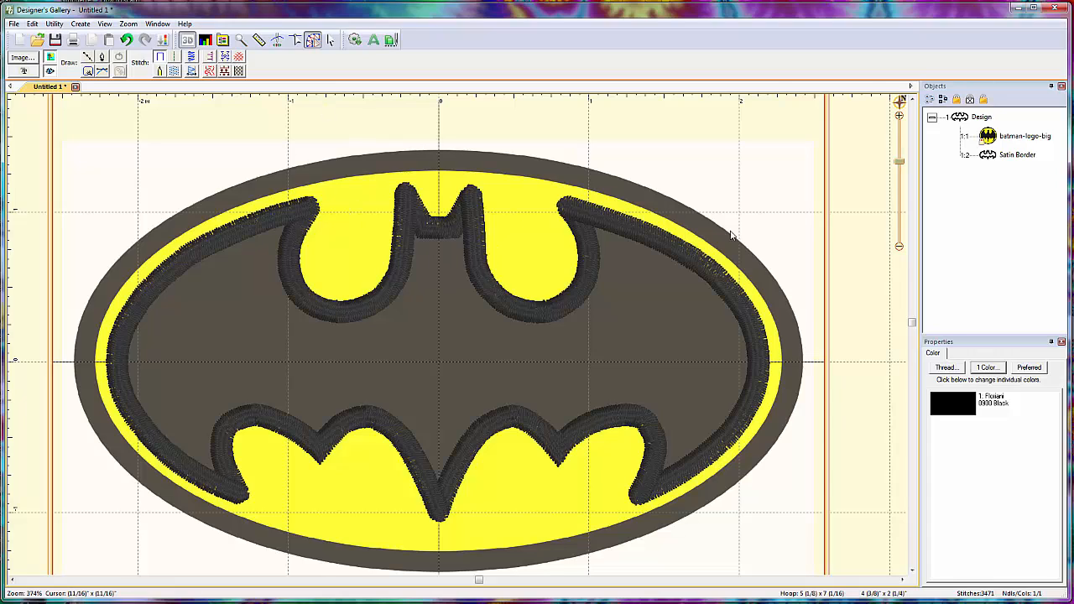
- Convert the bat's satin border to a fill stitch and deselect it
{"action": "left_click", "coordinate": [1015, 155]}
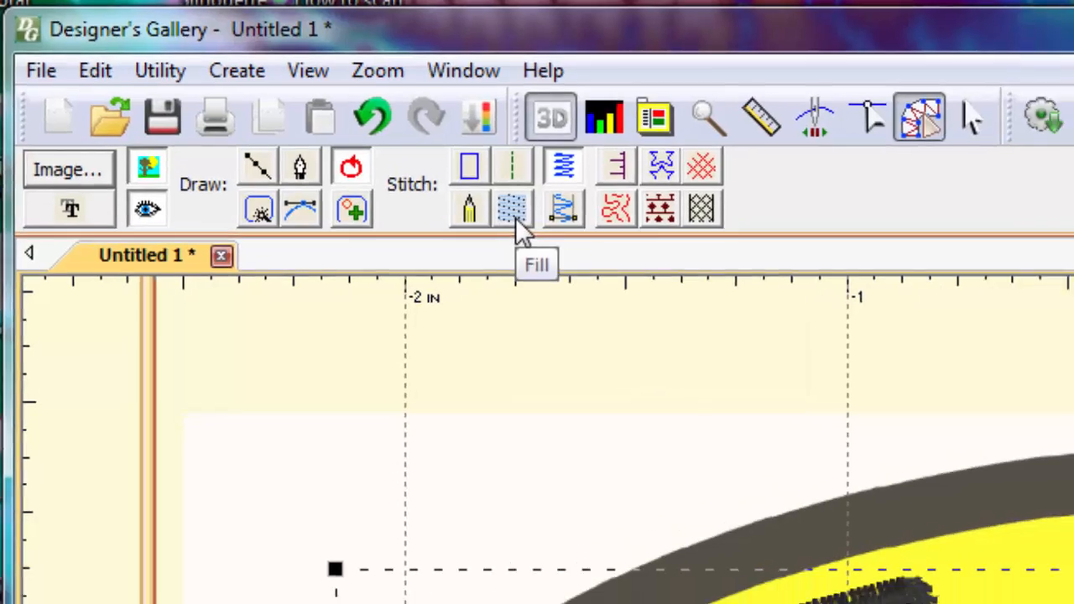
{"action": "left_click", "coordinate": [537, 220]}
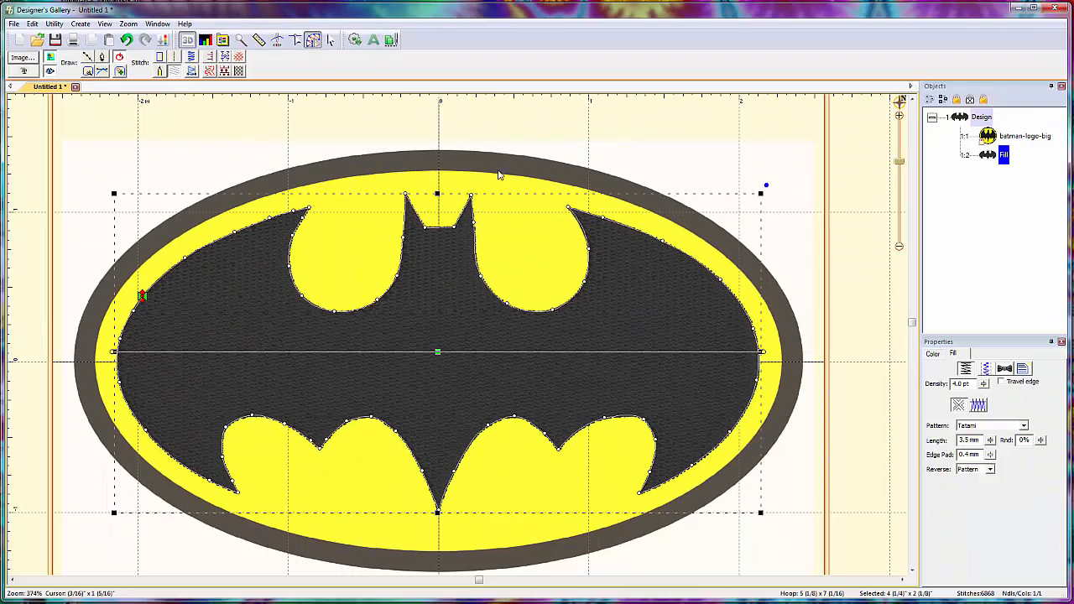
{"action": "left_click", "coordinate": [559, 143]}
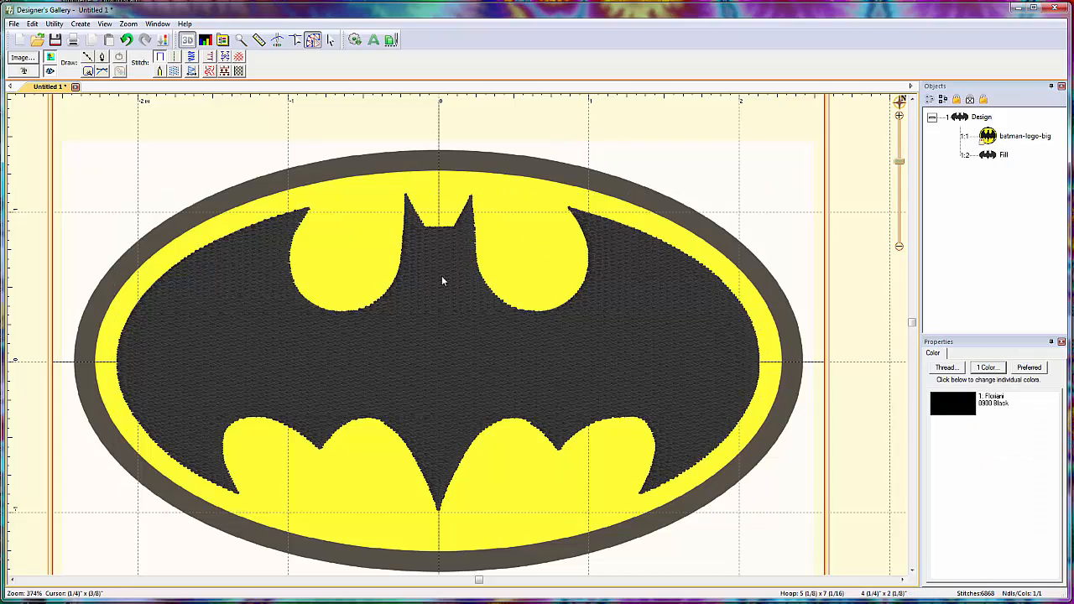
- Convert the filled bat to an applique with a Satin border and deselect it
{"action": "left_click", "coordinate": [447, 352]}
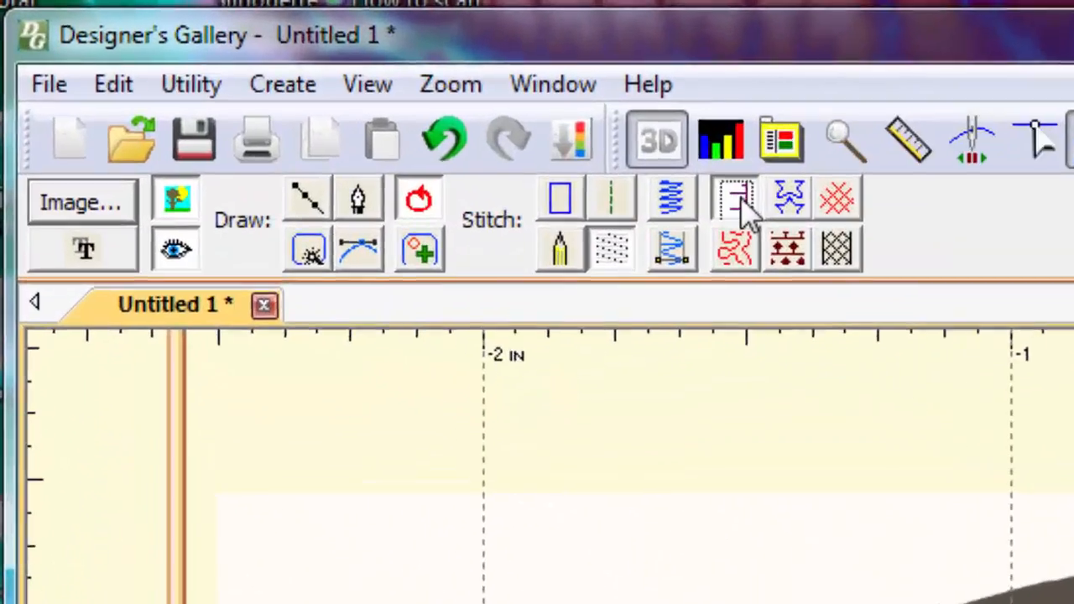
{"action": "left_click", "coordinate": [743, 208]}
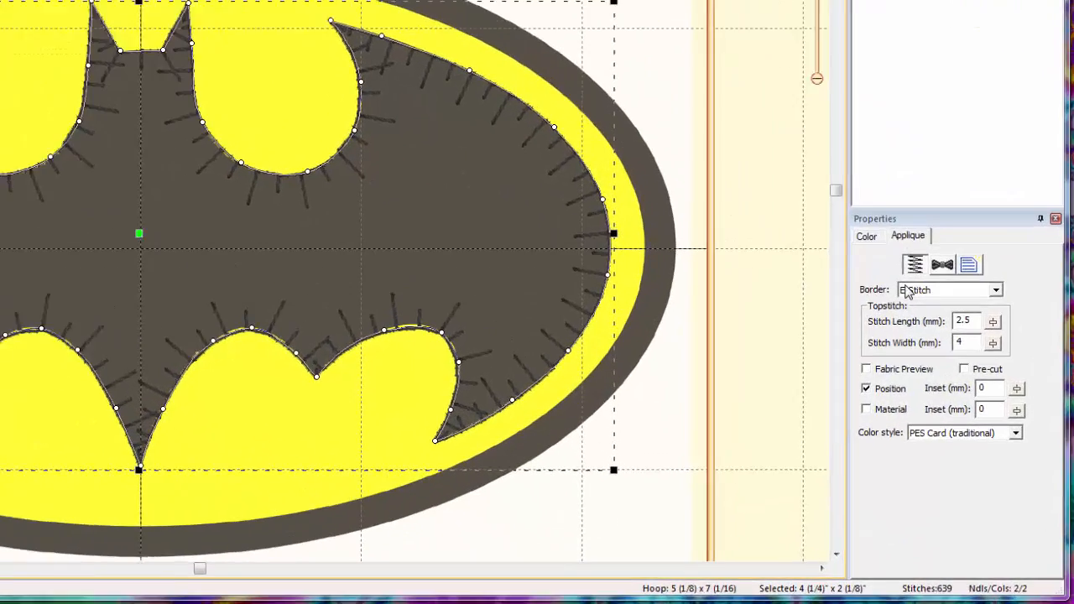
{"action": "left_click", "coordinate": [906, 291]}
{"action": "left_click", "coordinate": [931, 328]}
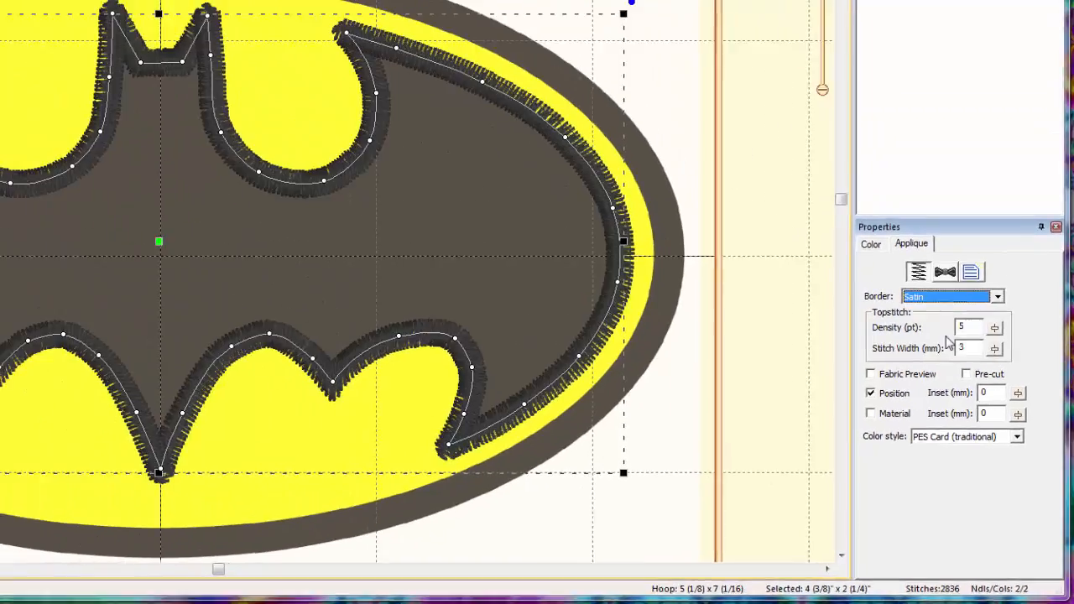
{"action": "left_click", "coordinate": [785, 250]}
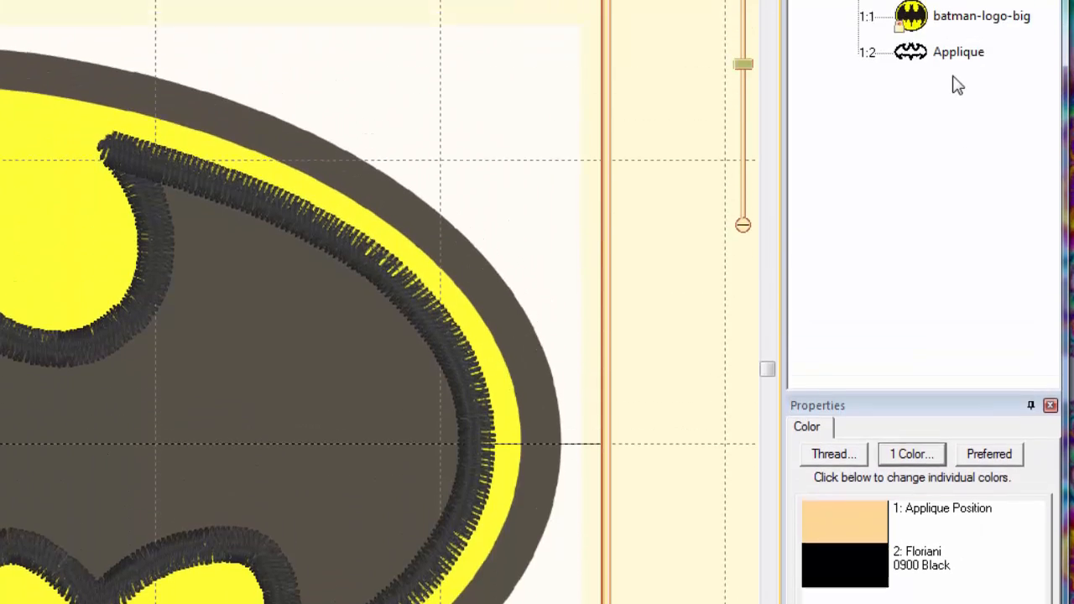
- Turn on Fabric Preview for the applique bat and set its applique position color to Floriani 2011 Light Olive
{"action": "left_click", "coordinate": [957, 51]}
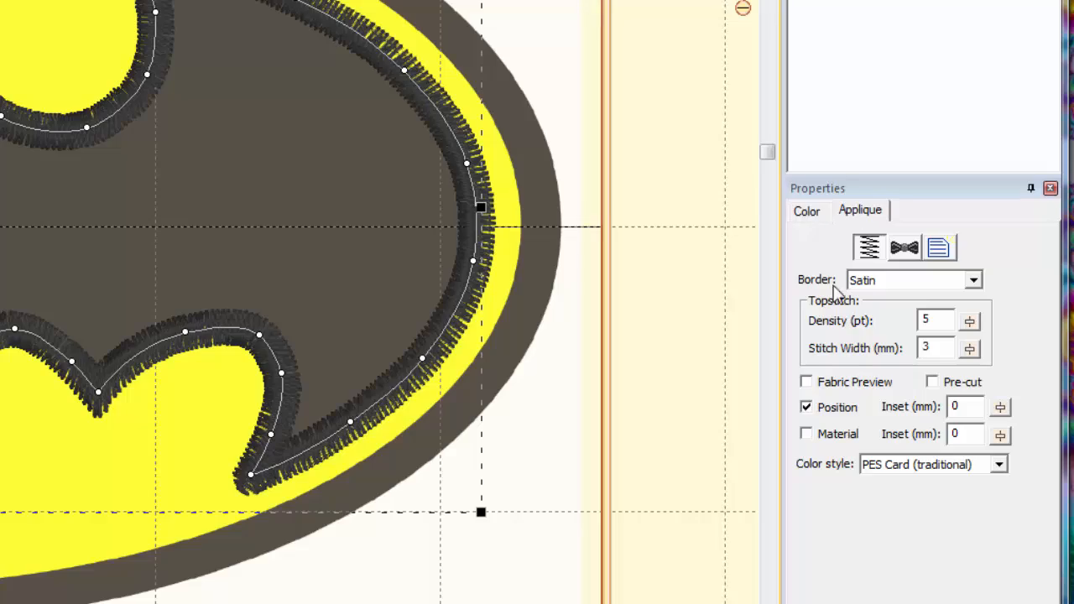
{"action": "left_click", "coordinate": [805, 382]}
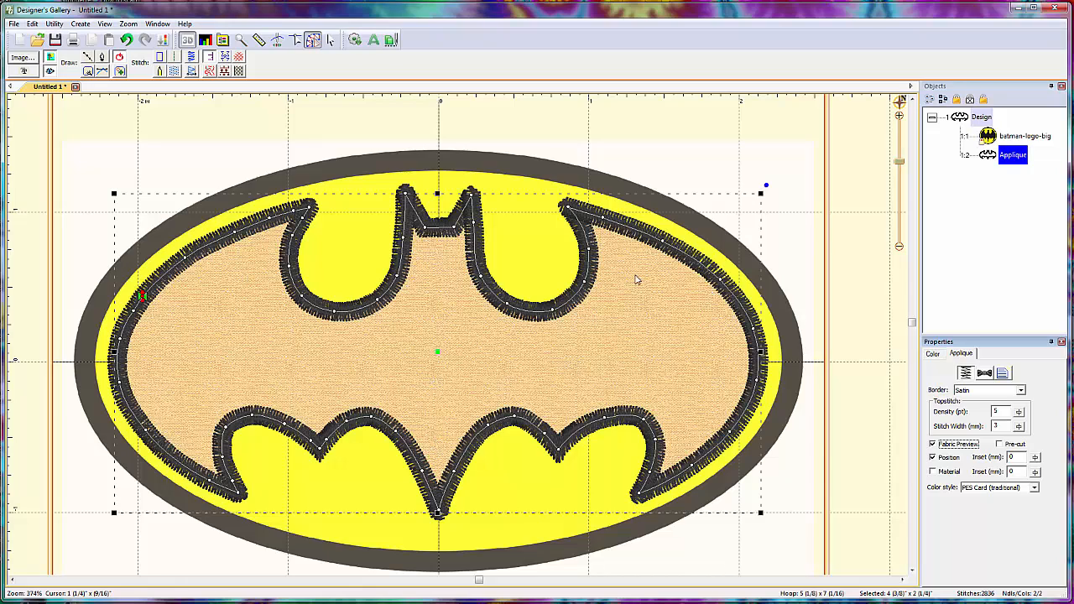
{"action": "left_click", "coordinate": [933, 353]}
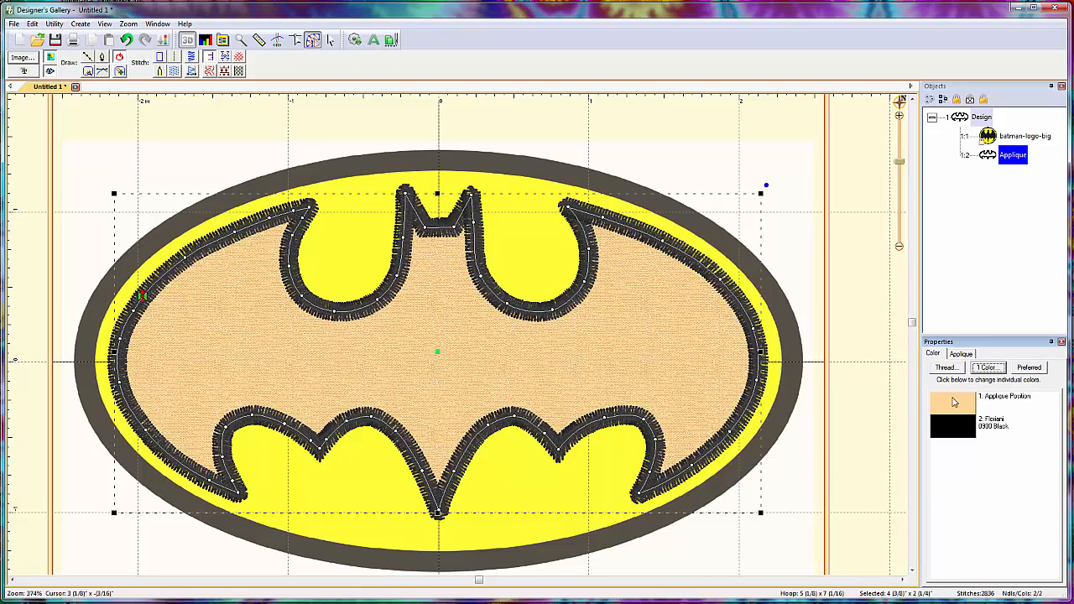
{"action": "left_click", "coordinate": [962, 404]}
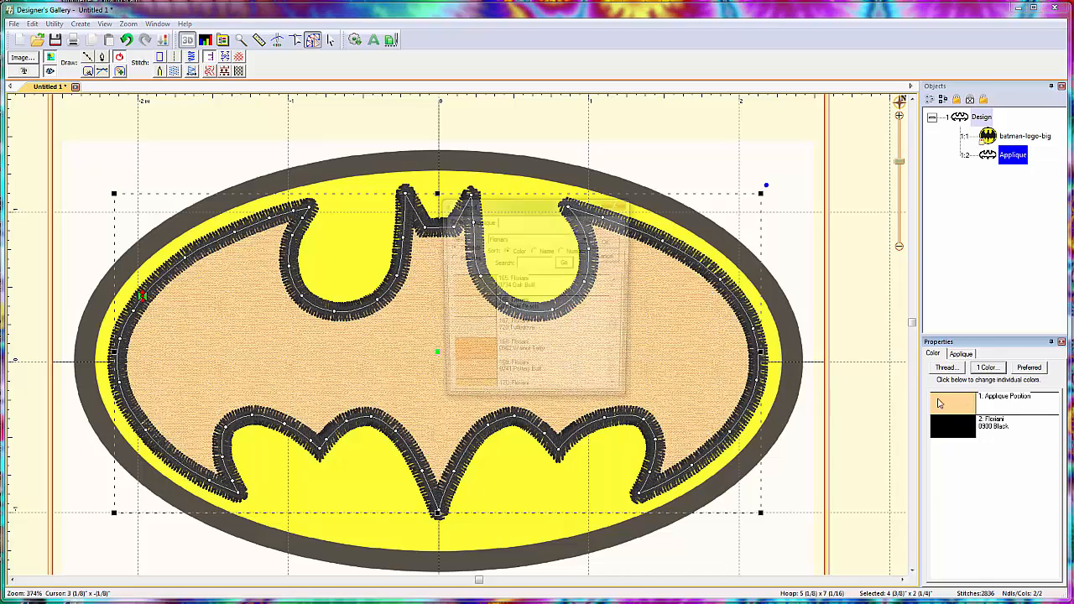
{"action": "left_click", "coordinate": [585, 345]}
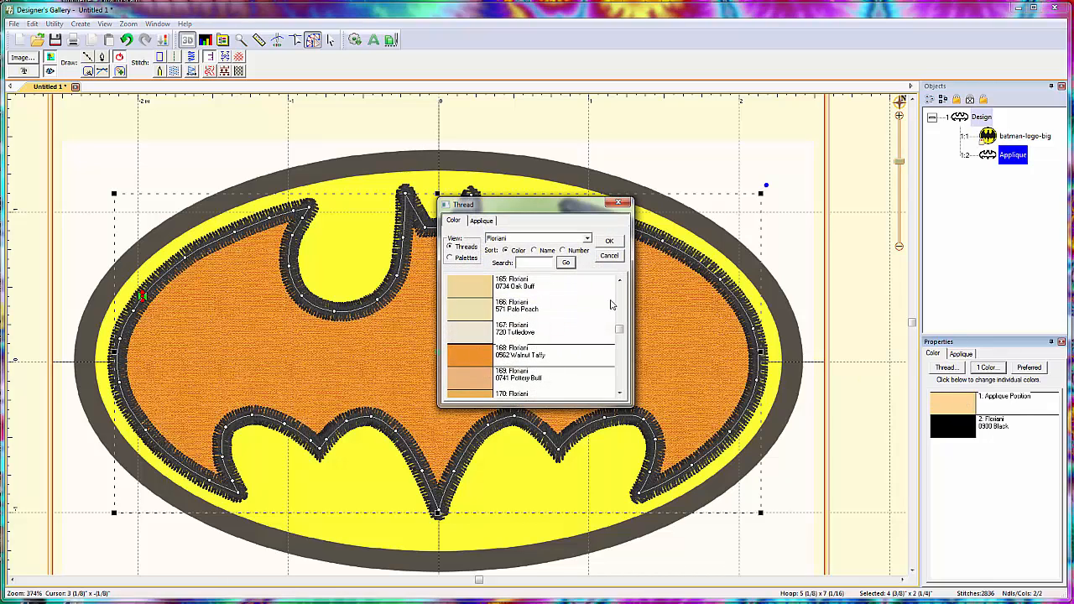
{"action": "left_click_drag", "start_coordinate": [618, 330], "coordinate": [619, 340]}
{"action": "left_click", "coordinate": [467, 377]}
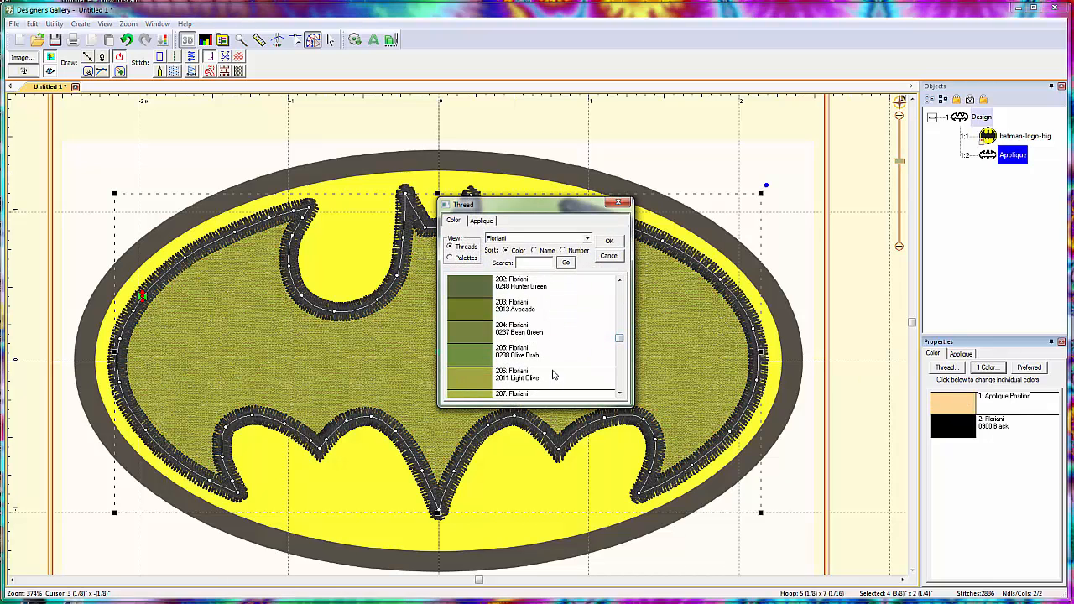
{"action": "left_click", "coordinate": [609, 240]}
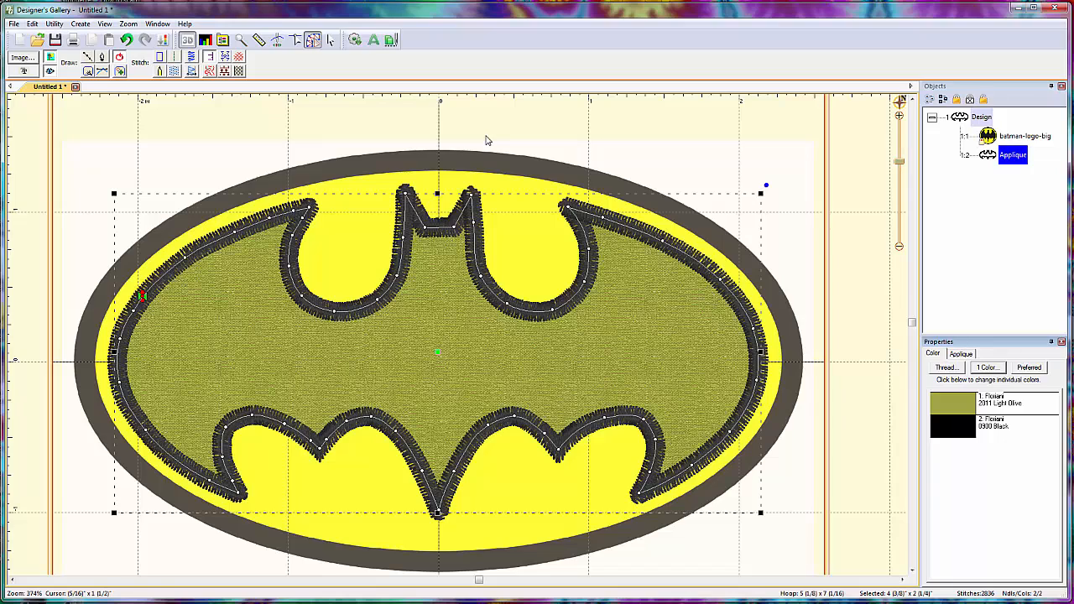
- Delete the applique bat from the design, keeping the Batman logo backdrop
{"action": "left_click", "coordinate": [1013, 155]}
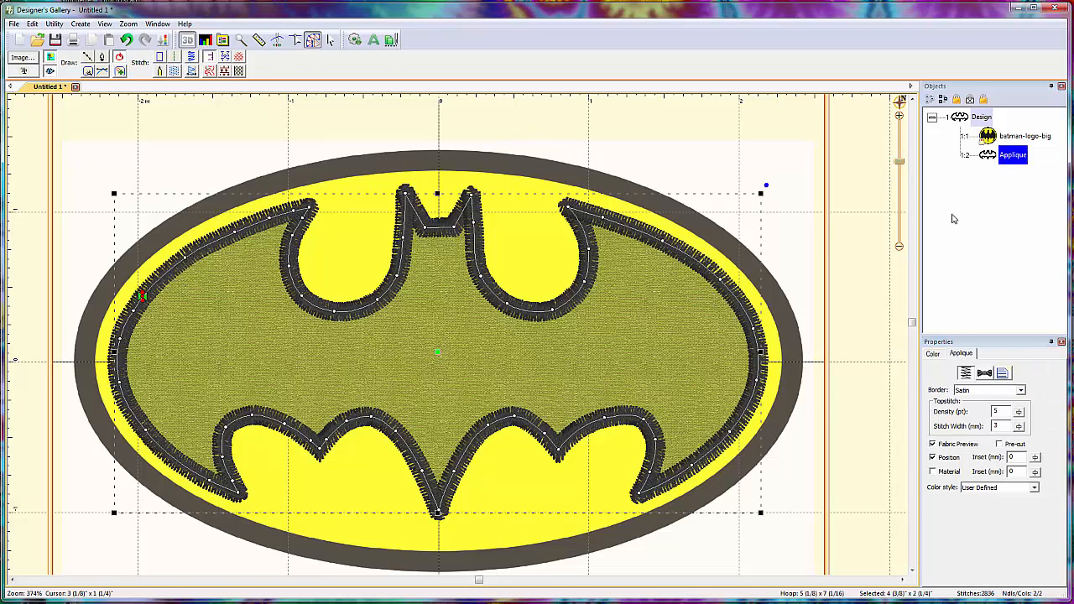
{"action": "key", "text": "Delete"}
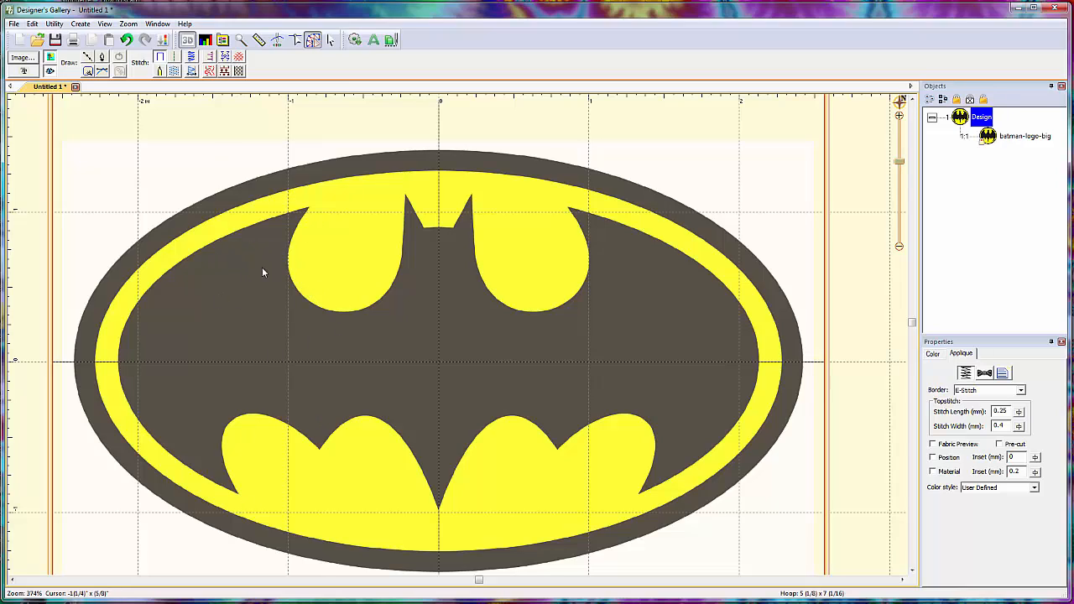
- Trace the upper edge of the bat's left wing with straight line points, from the wing's outer side to its inner tip
{"action": "left_click", "coordinate": [88, 56]}
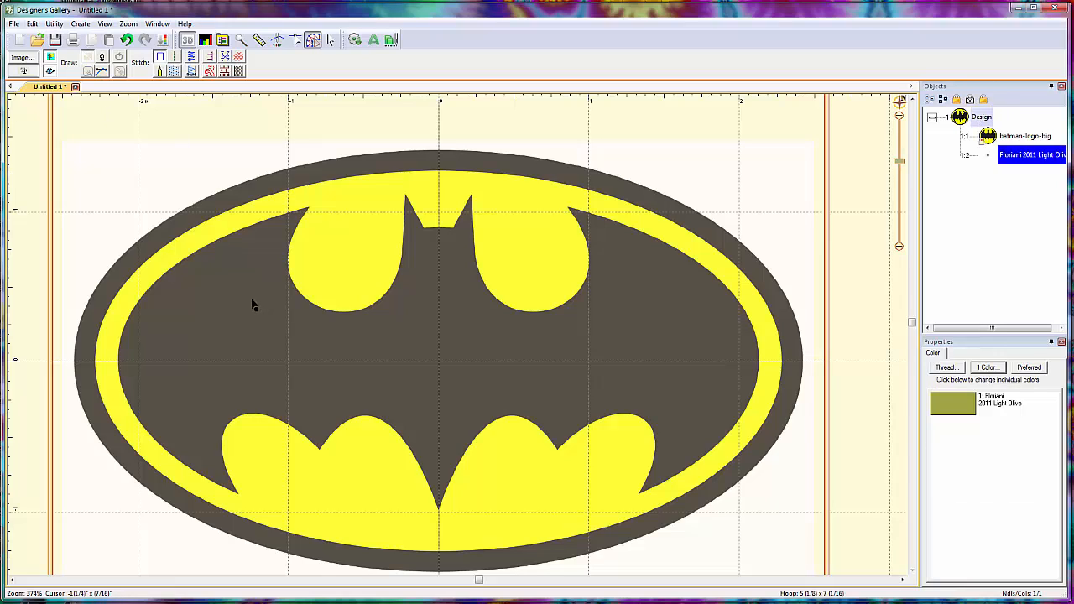
{"action": "left_click", "coordinate": [126, 323]}
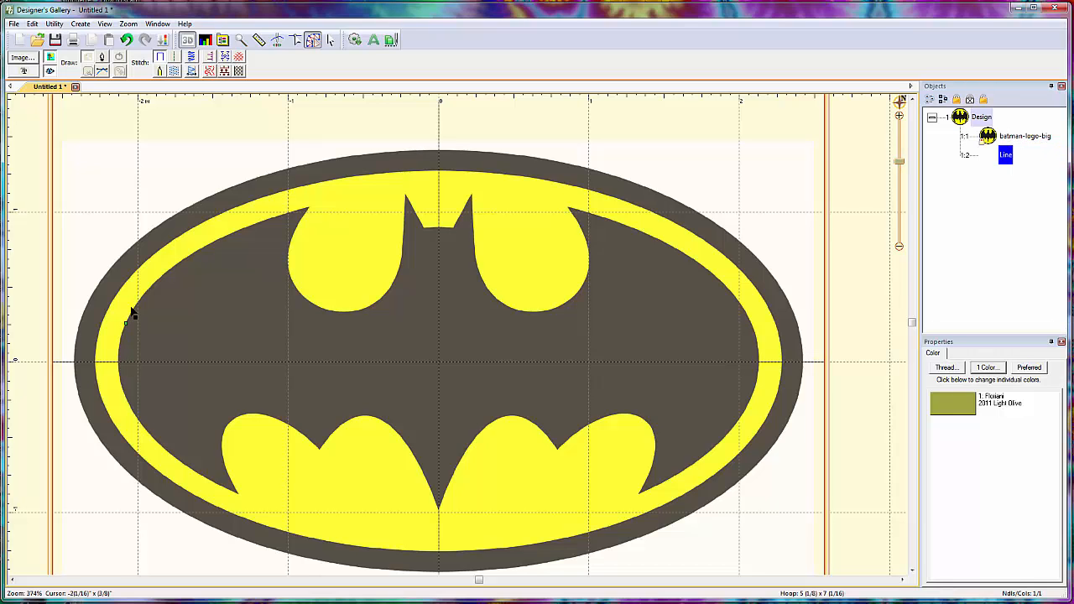
{"action": "left_click", "coordinate": [149, 287]}
{"action": "left_click", "coordinate": [161, 273]}
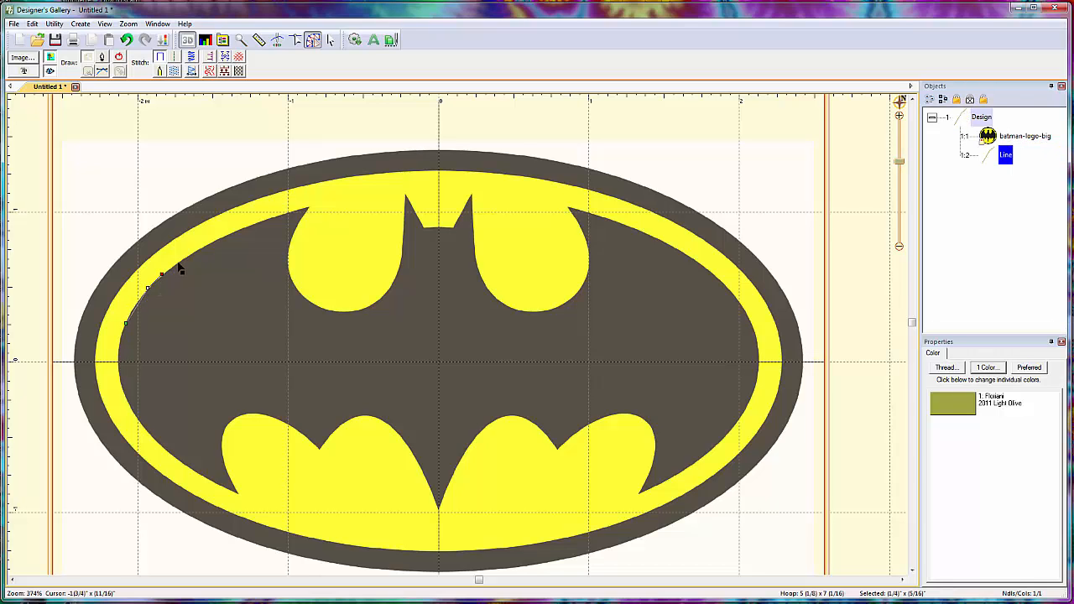
{"action": "left_click", "coordinate": [179, 260]}
{"action": "left_click", "coordinate": [250, 229]}
{"action": "left_click", "coordinate": [296, 204]}
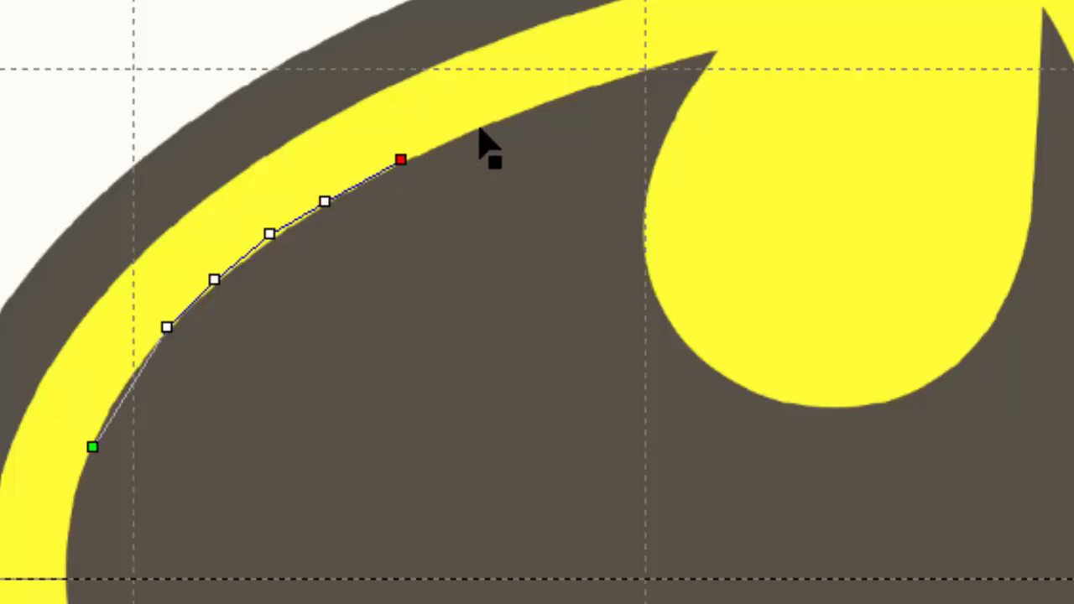
{"action": "left_click", "coordinate": [350, 182]}
{"action": "left_click", "coordinate": [574, 91]}
{"action": "left_click", "coordinate": [650, 65]}
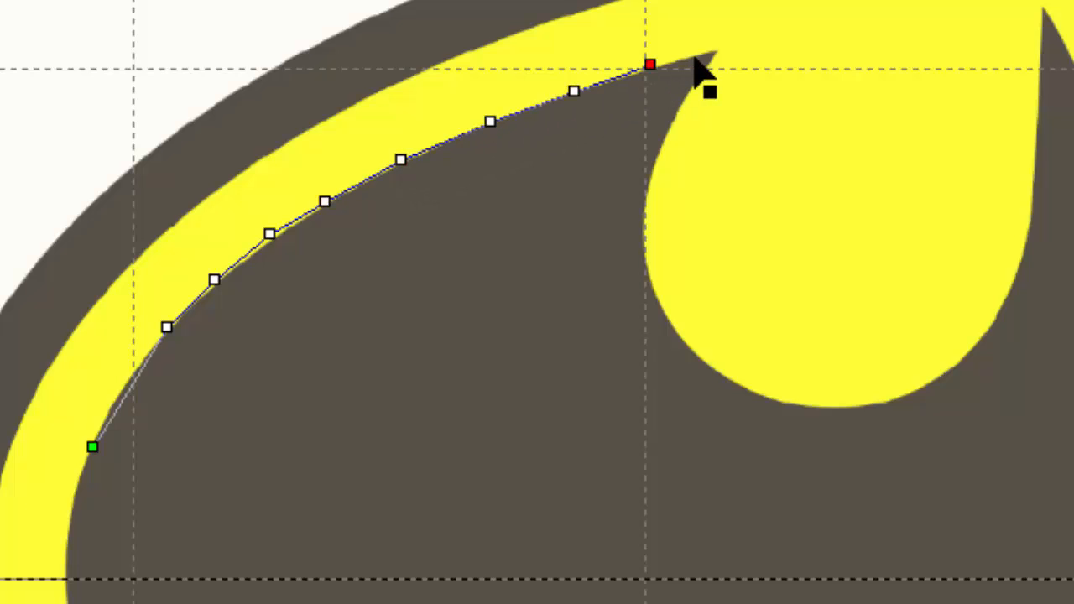
{"action": "left_click", "coordinate": [709, 48]}
- Continue the line around the yellow scoop between the left wing tip and the left ear
{"action": "left_click", "coordinate": [689, 81]}
{"action": "left_click", "coordinate": [657, 138]}
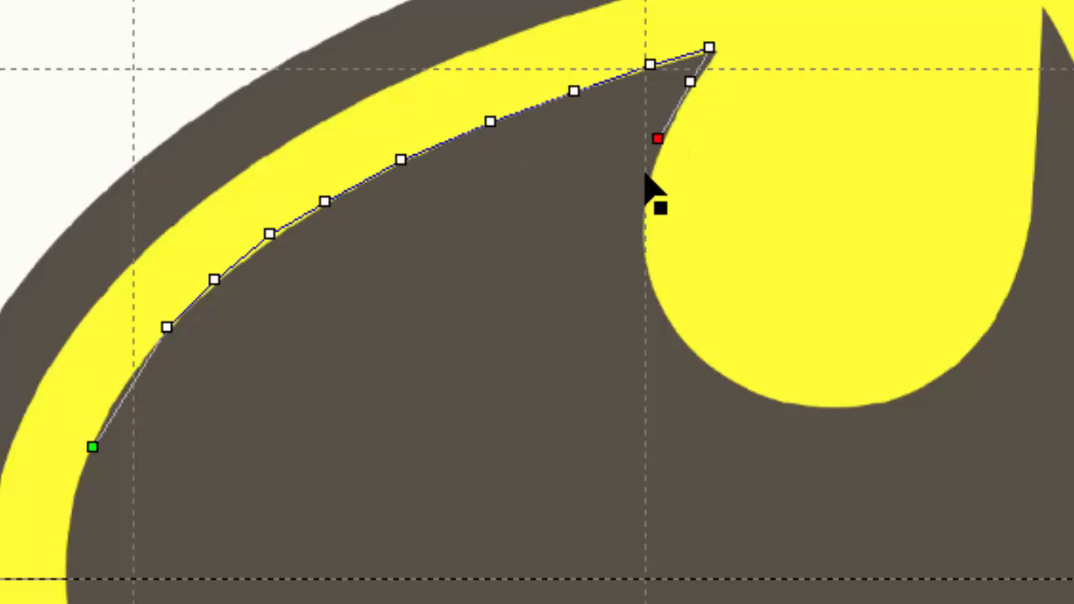
{"action": "left_click", "coordinate": [639, 205]}
{"action": "left_click", "coordinate": [636, 254]}
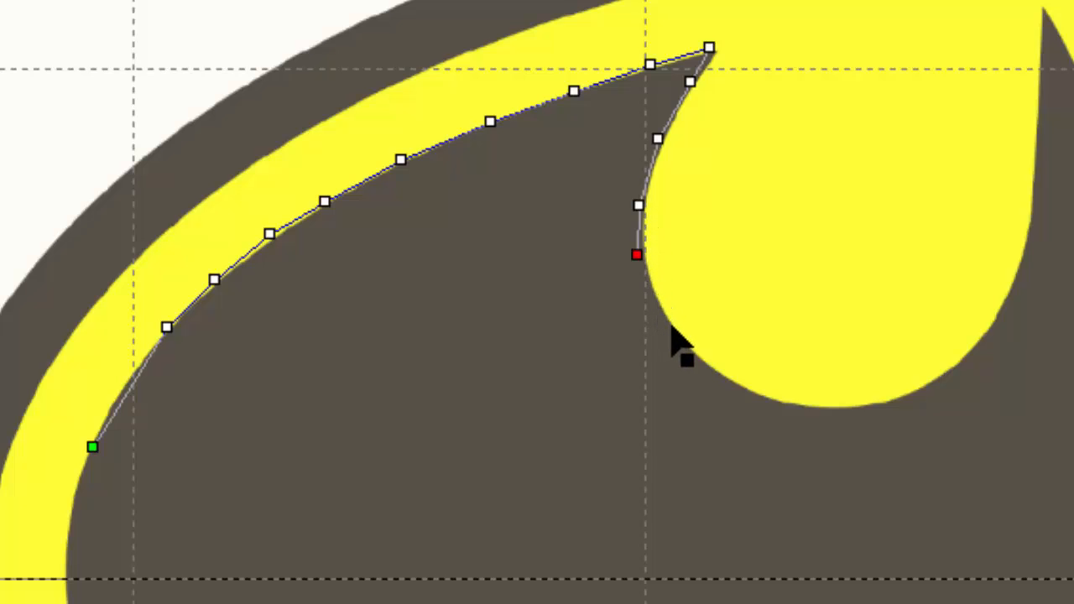
{"action": "left_click", "coordinate": [661, 310]}
{"action": "left_click", "coordinate": [704, 365]}
{"action": "left_click", "coordinate": [760, 394]}
{"action": "left_click", "coordinate": [844, 404]}
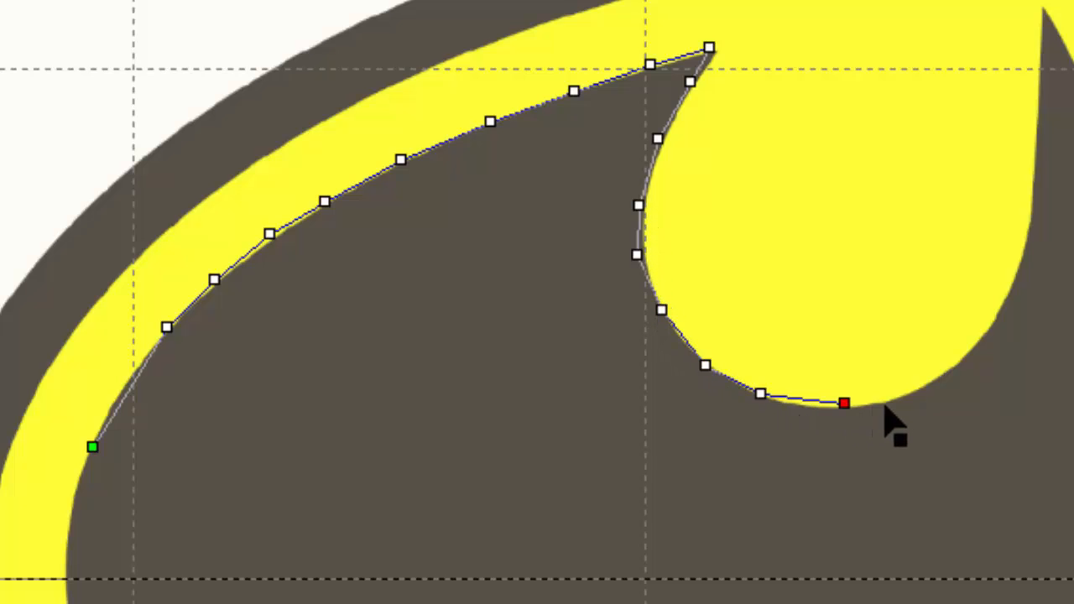
{"action": "left_click", "coordinate": [907, 388]}
{"action": "left_click", "coordinate": [978, 327]}
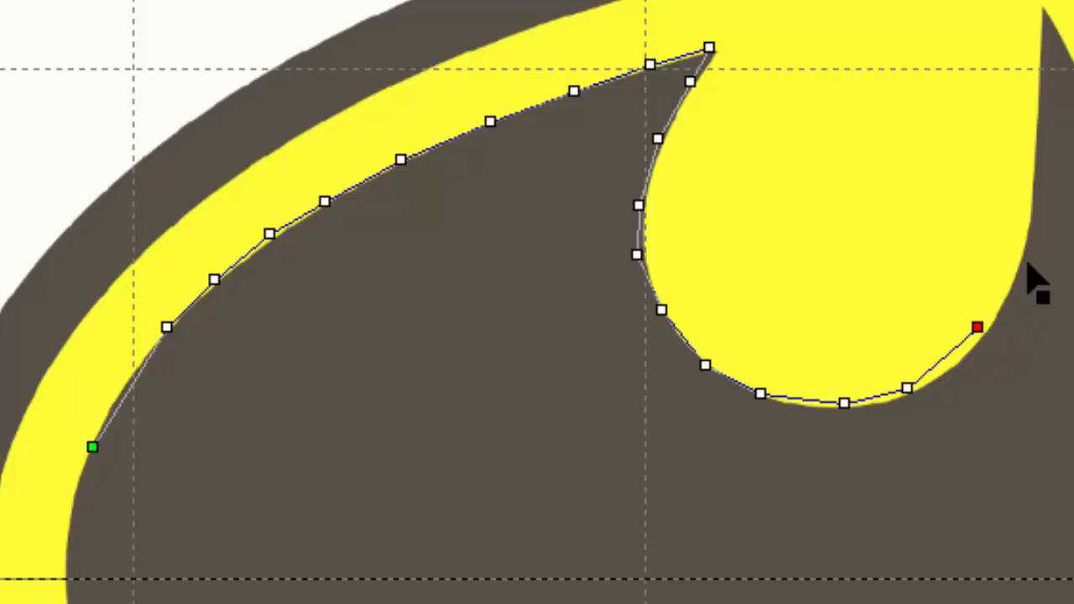
{"action": "left_click", "coordinate": [1027, 261]}
{"action": "left_click", "coordinate": [1034, 164]}
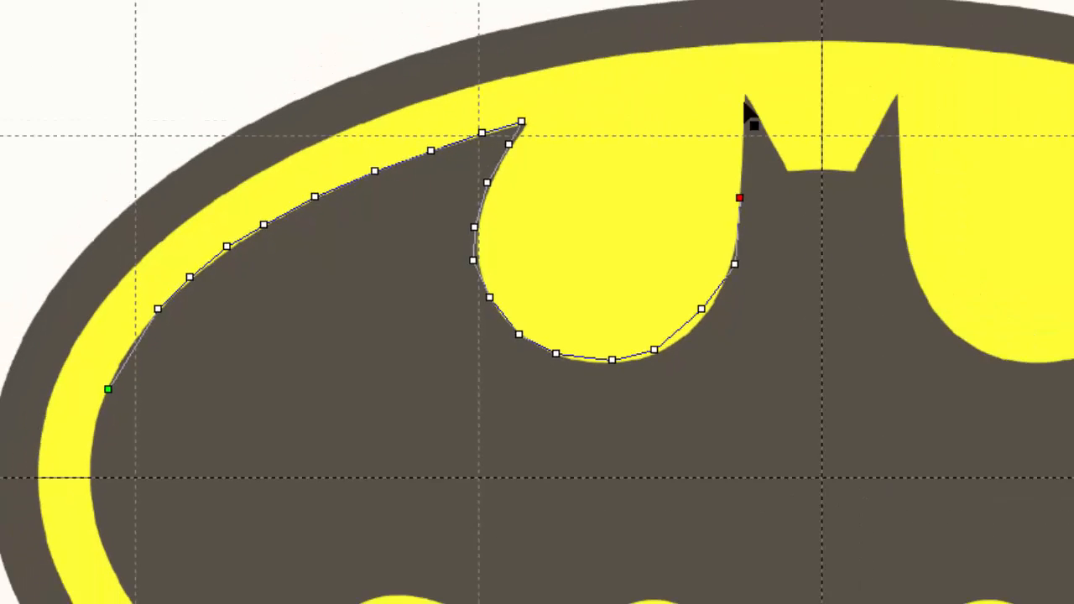
- Extend the line over the bat's left ear, across the flat head and up to the right ear tip
{"action": "left_click", "coordinate": [1041, 15]}
{"action": "left_click", "coordinate": [447, 222]}
{"action": "left_click", "coordinate": [461, 226]}
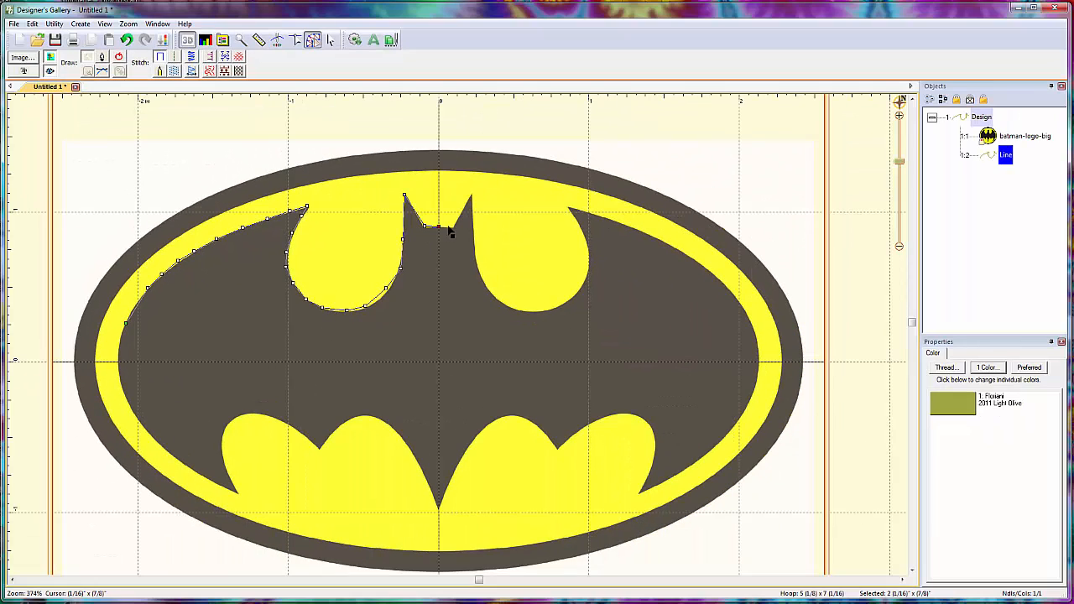
{"action": "left_click", "coordinate": [470, 196]}
- Continue the line down the right ear and around the right yellow scoop to the right wing's inner tip
{"action": "left_click", "coordinate": [475, 253]}
{"action": "left_click", "coordinate": [478, 273]}
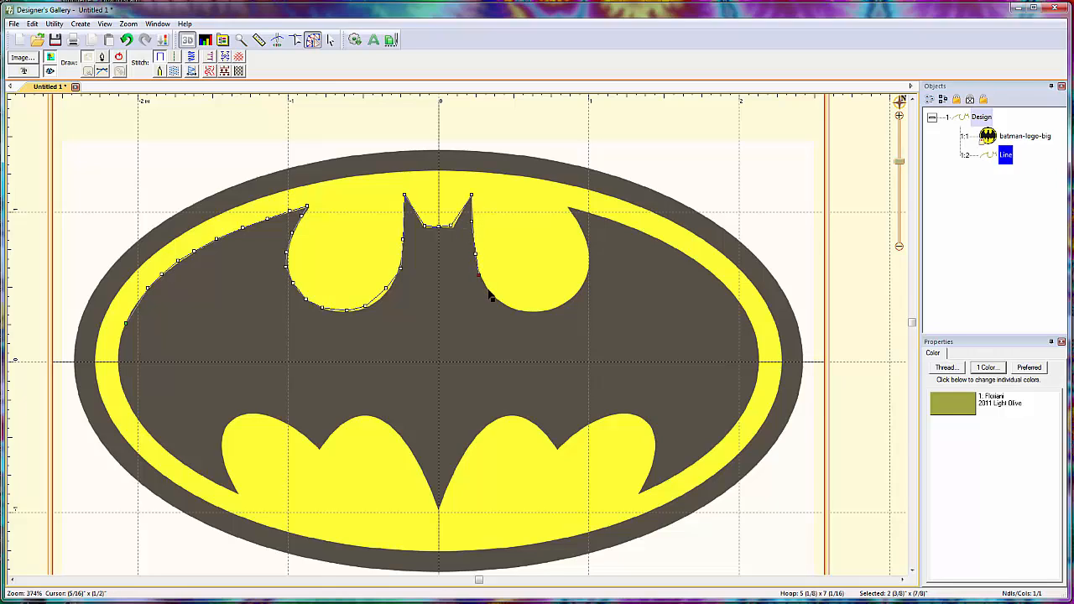
{"action": "left_click", "coordinate": [488, 289]}
{"action": "left_click", "coordinate": [507, 304]}
{"action": "left_click", "coordinate": [519, 309]}
{"action": "left_click", "coordinate": [543, 311]}
{"action": "left_click", "coordinate": [574, 296]}
{"action": "left_click", "coordinate": [584, 278]}
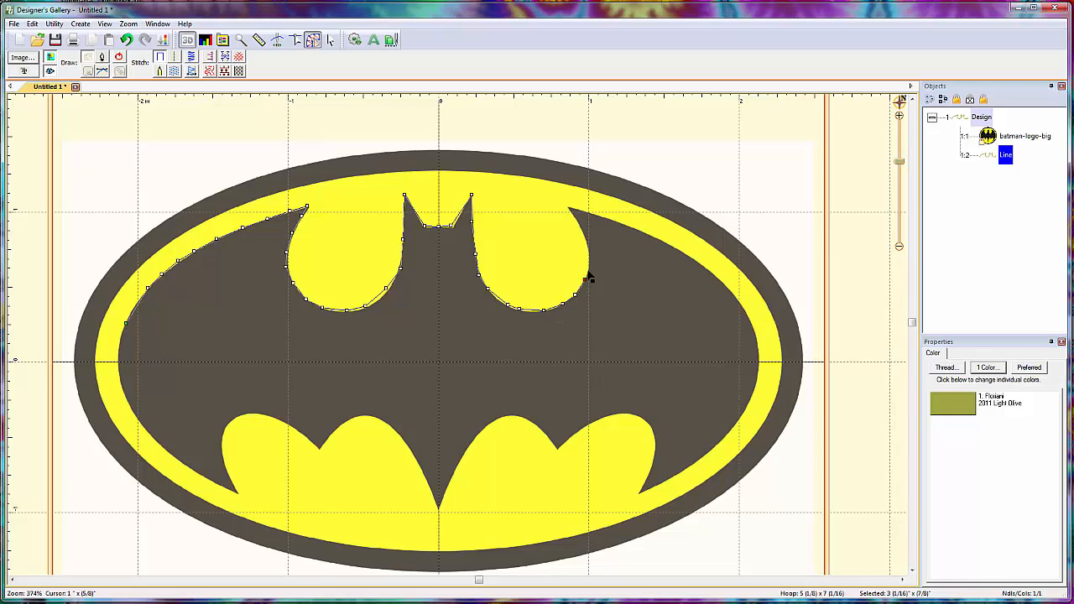
{"action": "left_click", "coordinate": [588, 248]}
{"action": "left_click", "coordinate": [584, 234]}
{"action": "left_click", "coordinate": [578, 222]}
{"action": "left_click", "coordinate": [568, 207]}
- Trace the upper edge of the bat's right wing toward its outer side and finish the line
{"action": "left_click", "coordinate": [604, 217]}
{"action": "left_click", "coordinate": [629, 227]}
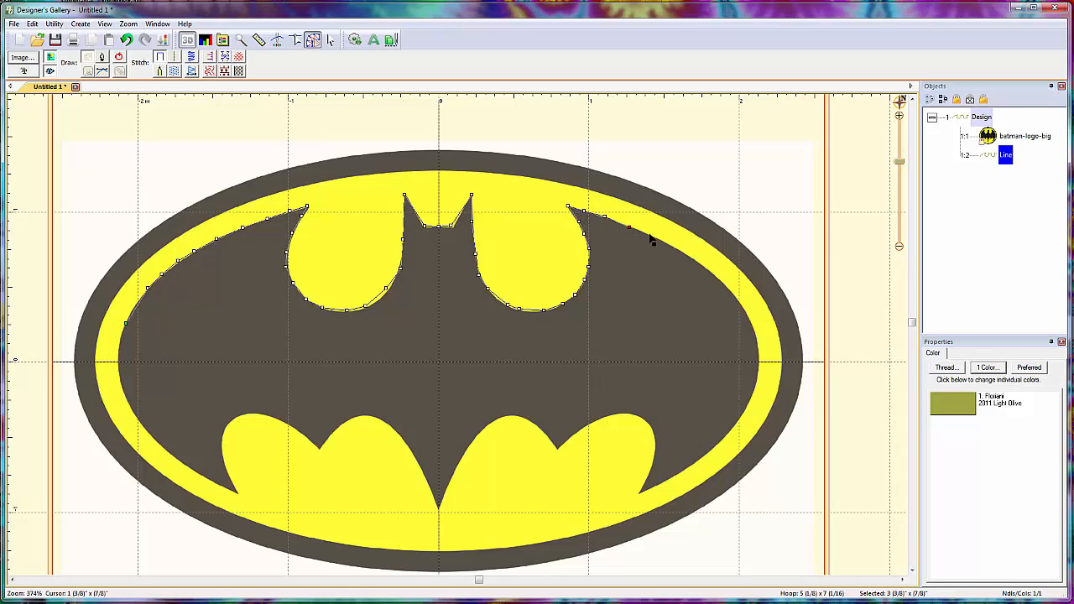
{"action": "left_click", "coordinate": [649, 233]}
{"action": "left_click", "coordinate": [670, 246]}
{"action": "left_click", "coordinate": [687, 256]}
{"action": "left_click", "coordinate": [703, 266]}
{"action": "left_click", "coordinate": [723, 285]}
{"action": "left_click", "coordinate": [738, 298]}
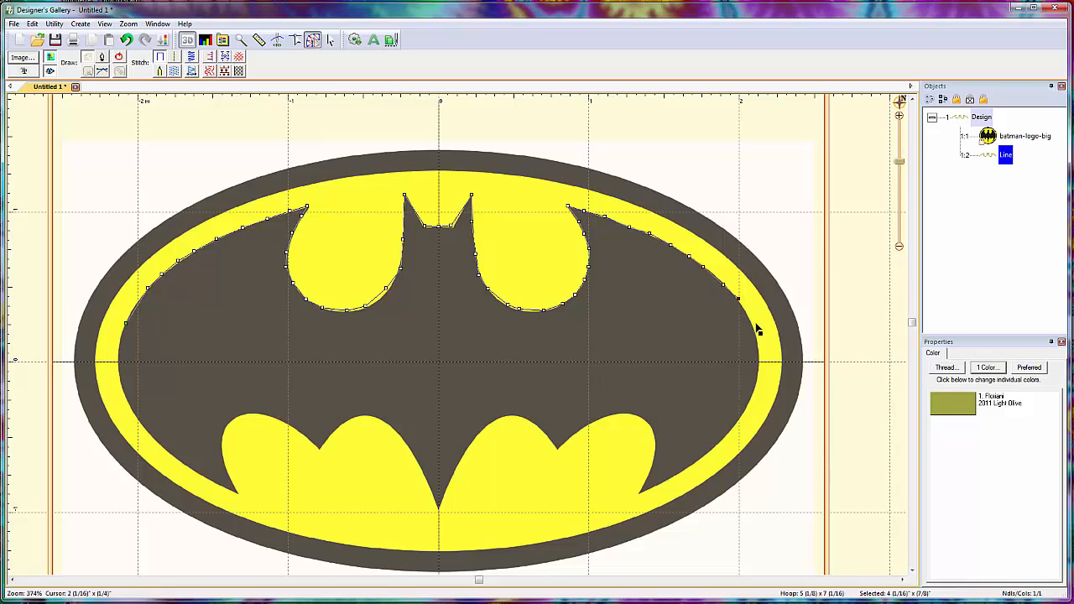
{"action": "left_click", "coordinate": [658, 329]}
{"action": "key", "text": "Return"}
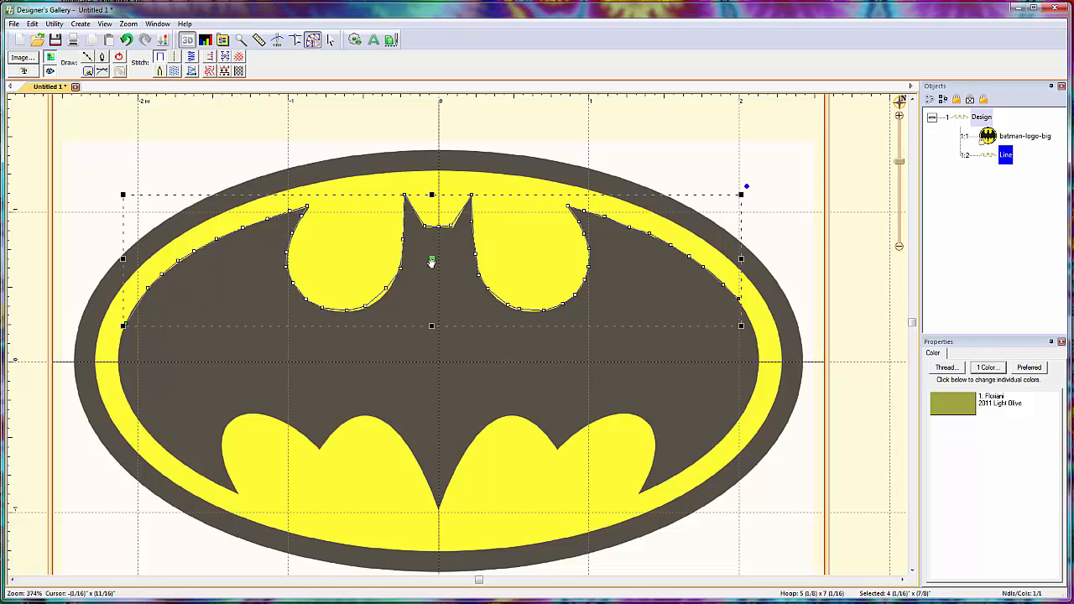
- Move the traced line up off the bat, then delete it from the design
{"action": "left_click_drag", "start_coordinate": [433, 259], "coordinate": [448, 163]}
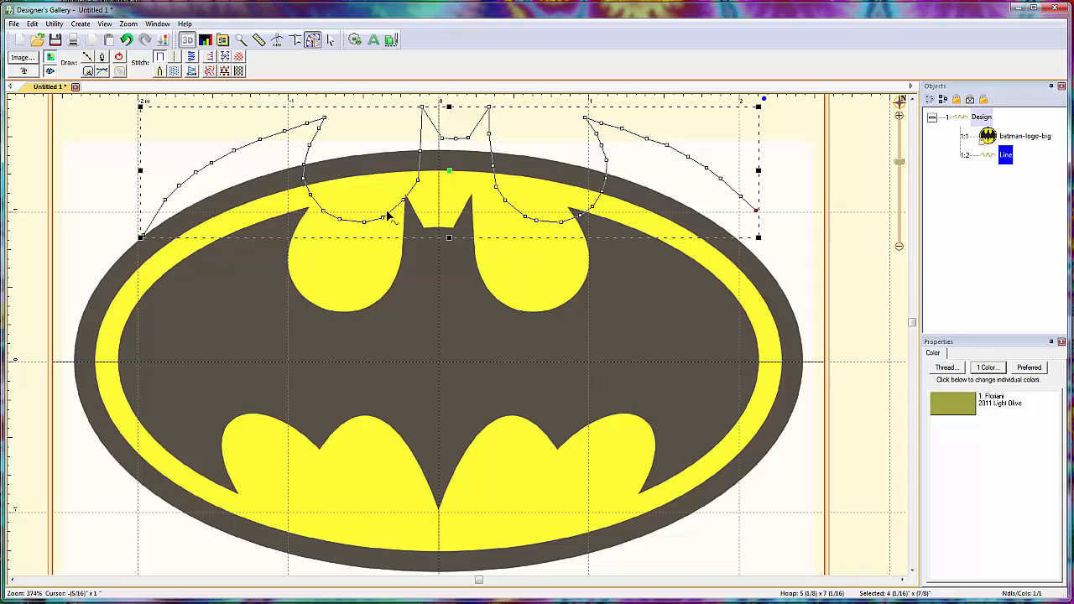
{"action": "key", "text": "Delete"}
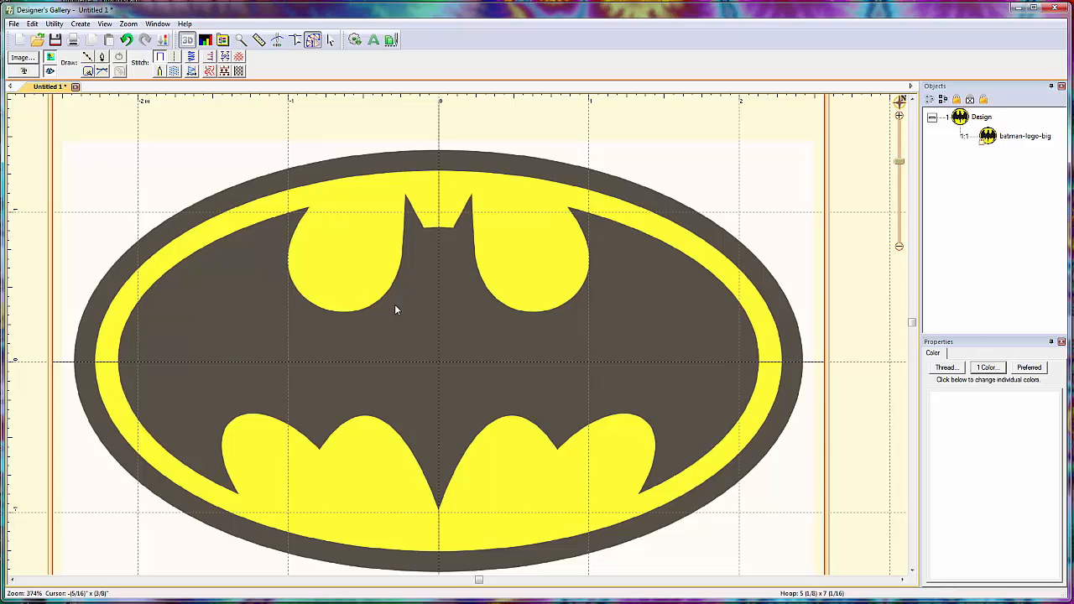
- Start a new design and add the rolling-stones-logo image as its backdrop
{"action": "scroll", "coordinate": [409, 343], "scroll_direction": "down", "scroll_amount": 3}
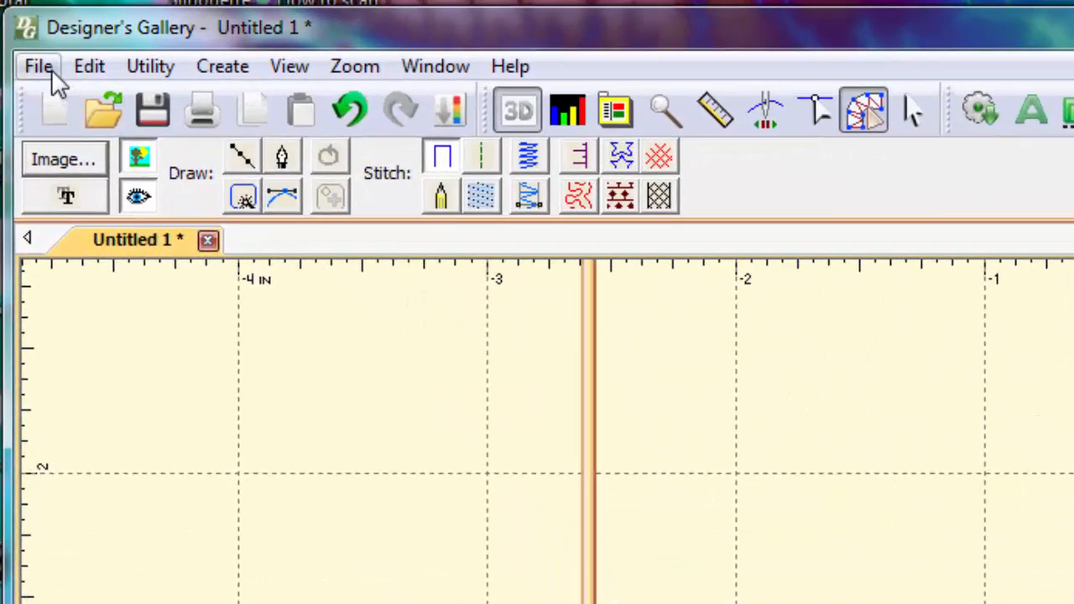
{"action": "left_click", "coordinate": [39, 68]}
{"action": "left_click", "coordinate": [60, 99]}
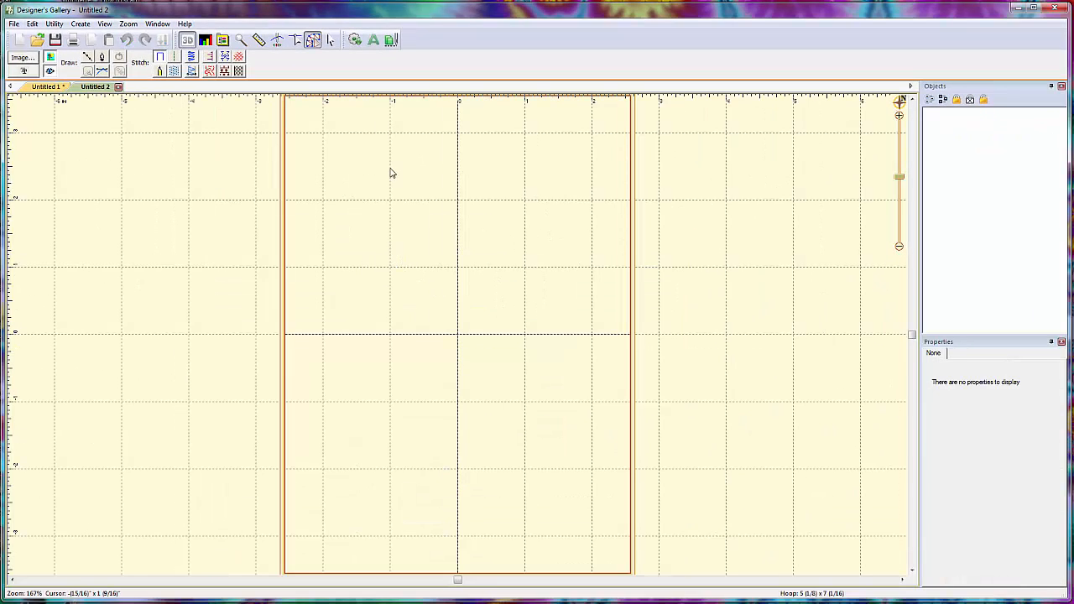
{"action": "left_click", "coordinate": [23, 60]}
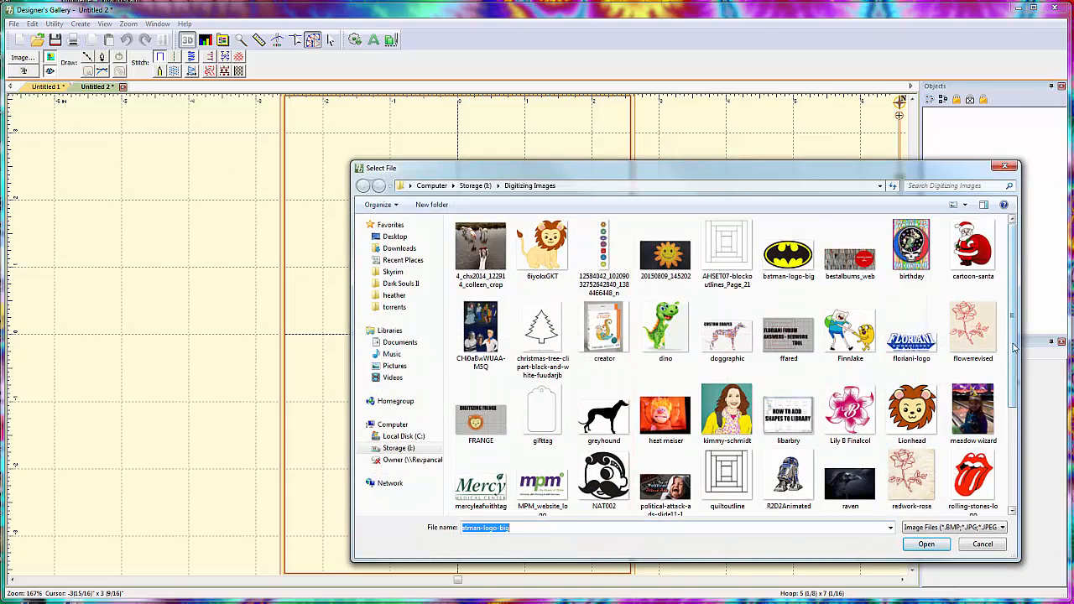
{"action": "left_click", "coordinate": [972, 483]}
{"action": "left_click", "coordinate": [926, 544]}
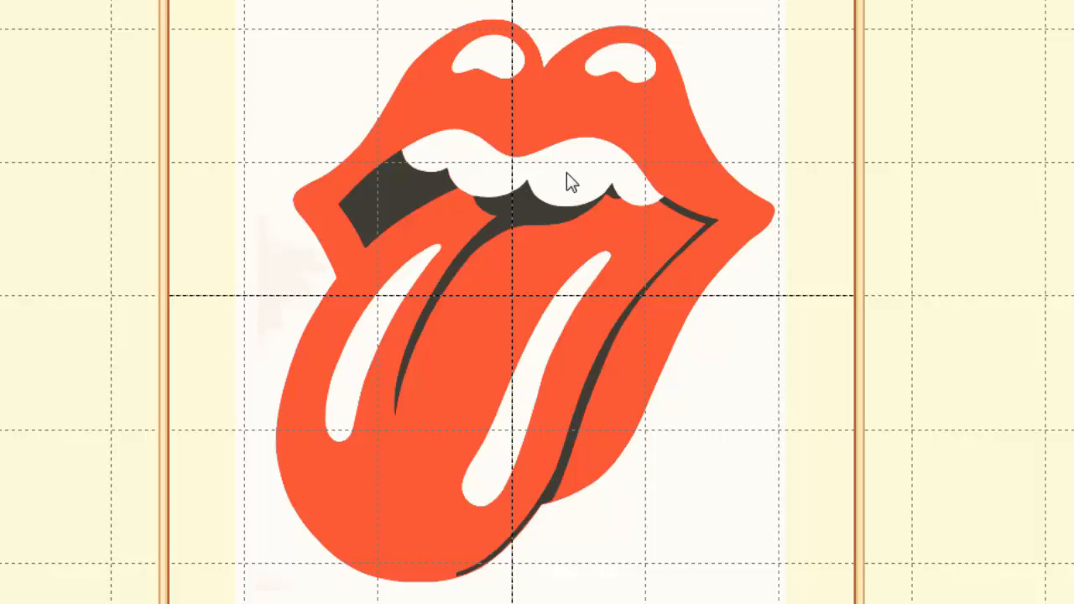
- Trace the upper lip's left lobe with curve points, from the left slope over the peak to the central dip
{"action": "scroll", "coordinate": [401, 95], "scroll_direction": "up", "scroll_amount": 2}
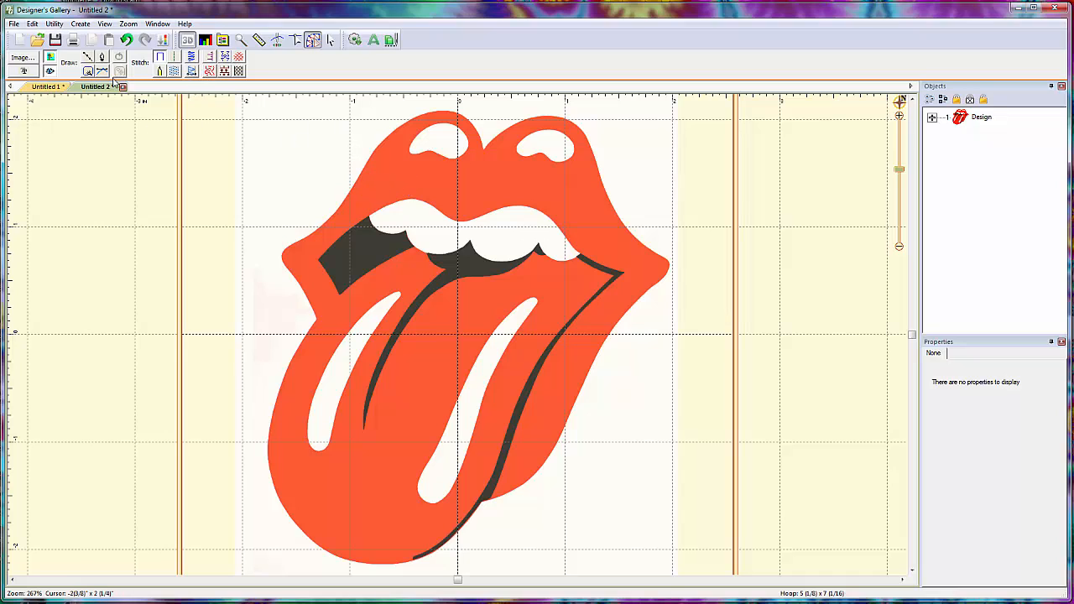
{"action": "left_click", "coordinate": [365, 160]}
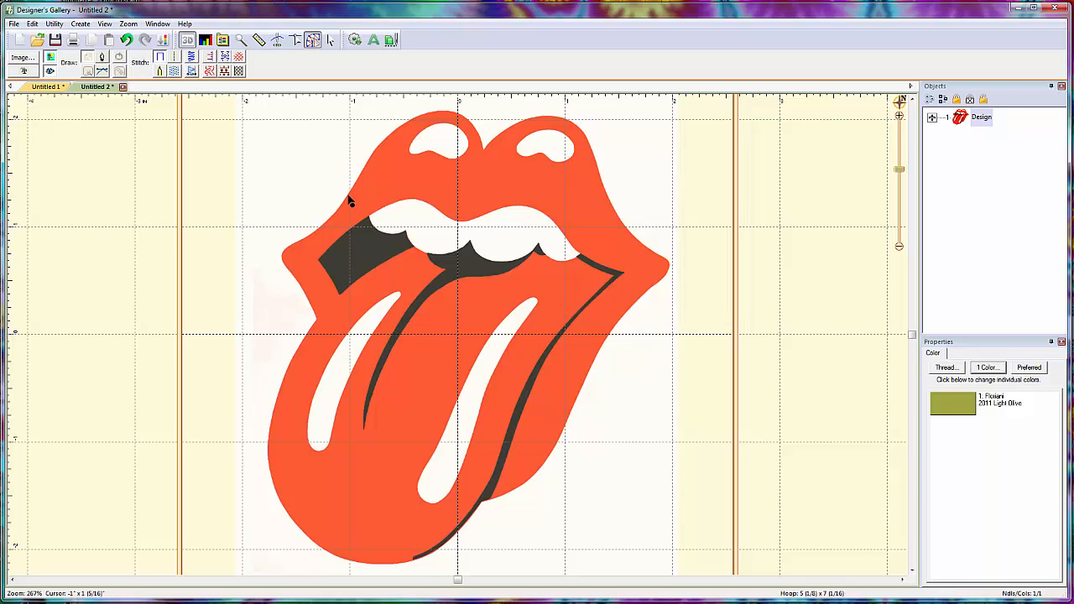
{"action": "left_click", "coordinate": [349, 195]}
{"action": "left_click", "coordinate": [368, 160]}
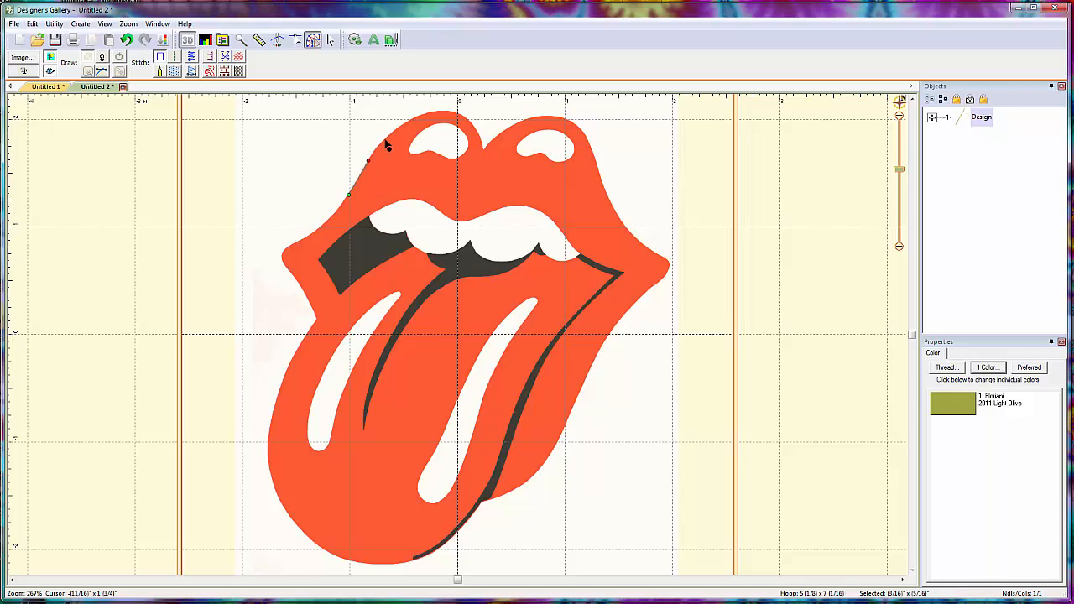
{"action": "left_click", "coordinate": [386, 138]}
{"action": "left_click", "coordinate": [417, 118]}
{"action": "left_click", "coordinate": [444, 110]}
{"action": "left_click", "coordinate": [465, 117]}
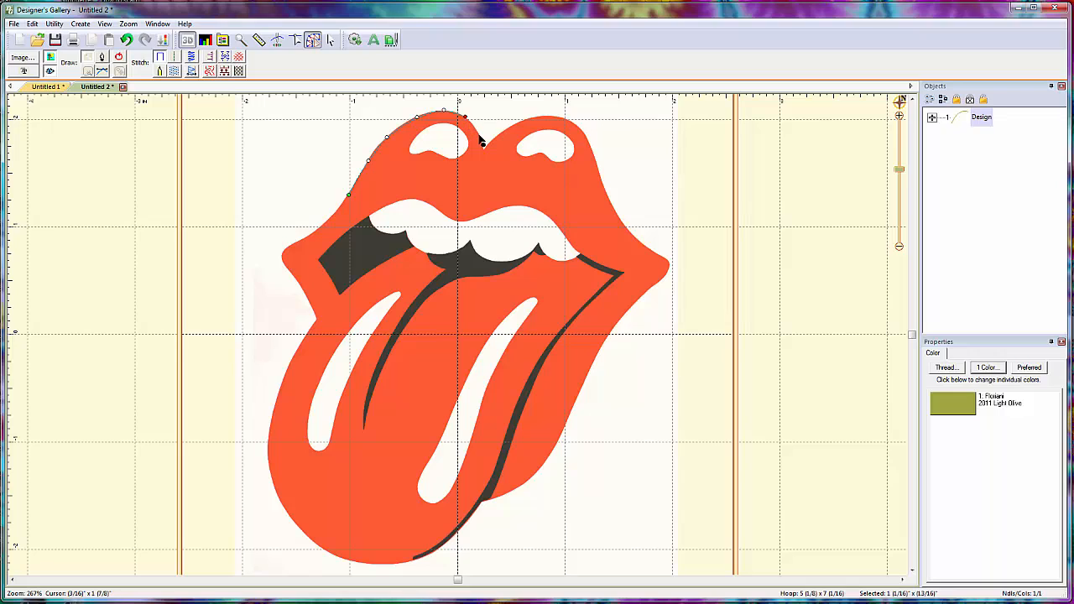
{"action": "left_click", "coordinate": [480, 139]}
{"action": "left_click", "coordinate": [483, 148]}
- Continue the curve from the central dip over the upper lip's right lobe and onto its right slope
{"action": "left_click", "coordinate": [498, 135]}
{"action": "left_click", "coordinate": [521, 121]}
{"action": "left_click", "coordinate": [550, 116]}
{"action": "left_click", "coordinate": [574, 125]}
{"action": "left_click", "coordinate": [592, 151]}
{"action": "left_click", "coordinate": [603, 186]}
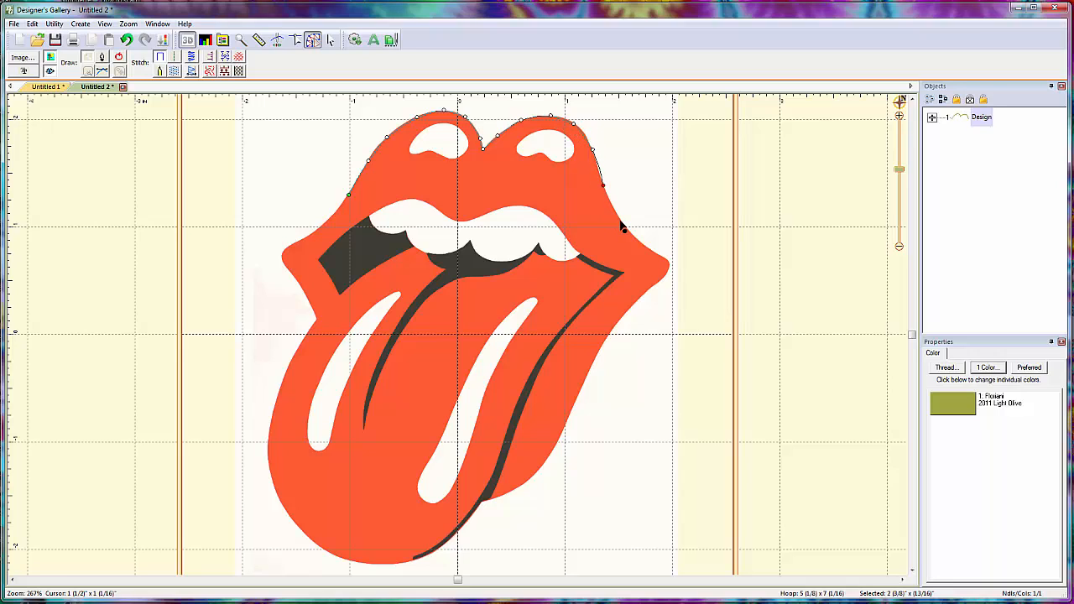
- Extend the curve down the lip's right slope and around the right corner of the mouth
{"action": "left_click", "coordinate": [622, 223]}
{"action": "left_click", "coordinate": [645, 248]}
{"action": "left_click", "coordinate": [664, 259]}
{"action": "left_click", "coordinate": [669, 265]}
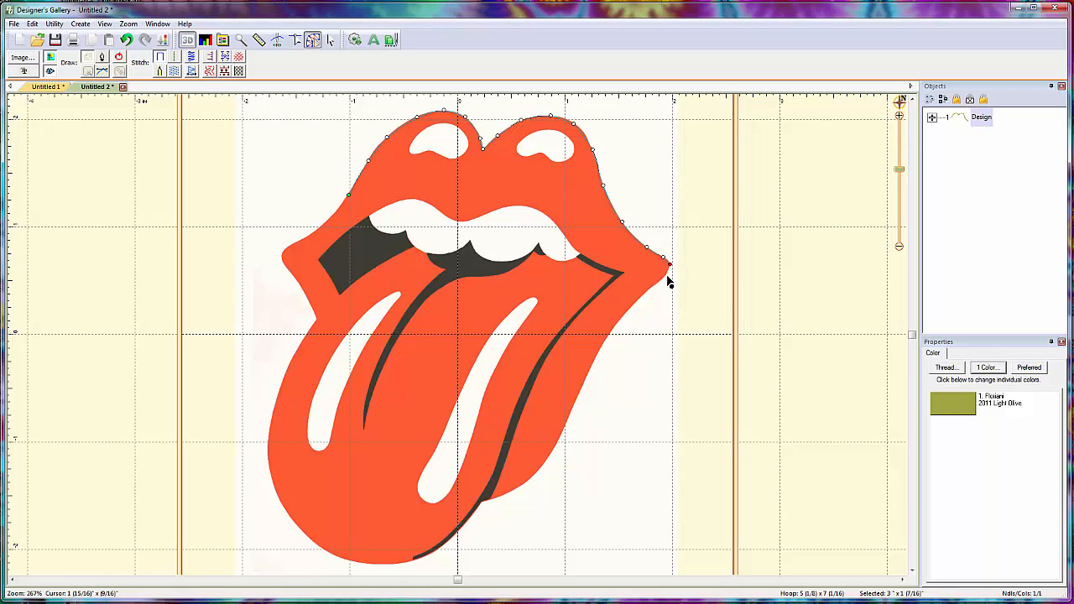
{"action": "left_click", "coordinate": [649, 288]}
{"action": "left_click", "coordinate": [612, 332]}
{"action": "left_click", "coordinate": [594, 364]}
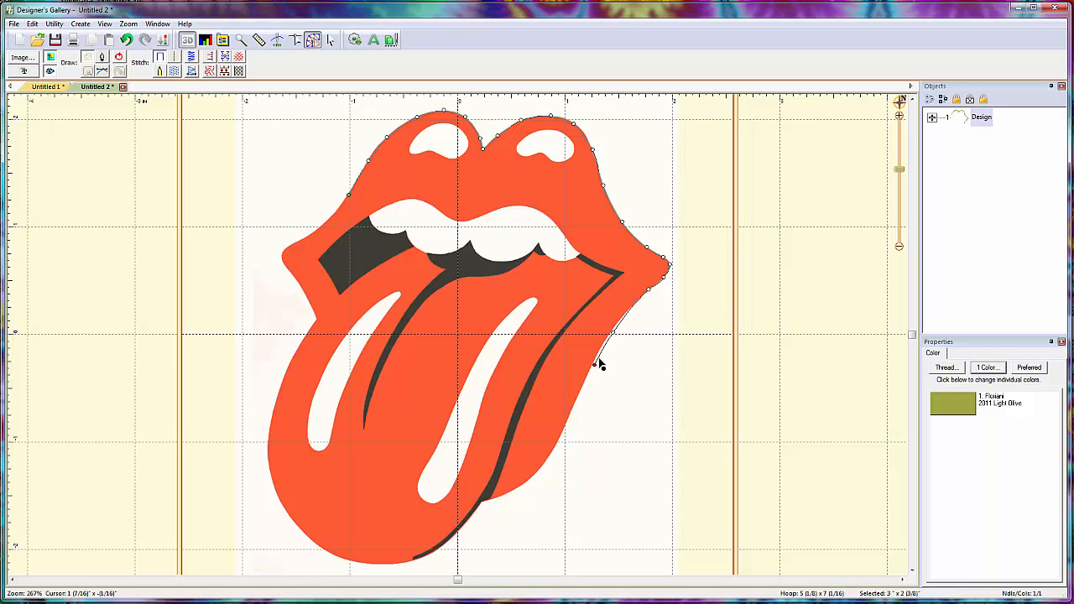
{"action": "left_click", "coordinate": [571, 416]}
{"action": "key", "text": "BackSpace"}
{"action": "key", "text": "BackSpace"}
{"action": "key", "text": "BackSpace"}
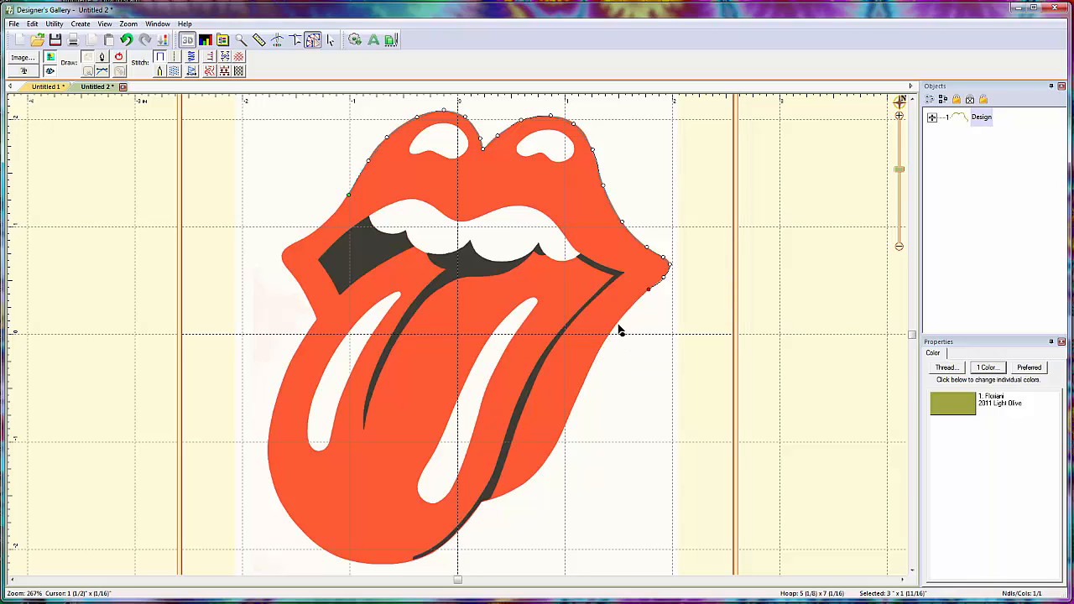
- Extend the curve from the right mouth corner down the tongue's right edge to the notch near the tip, re-placing one misplaced point
{"action": "left_click", "coordinate": [615, 326]}
{"action": "left_click", "coordinate": [596, 355]}
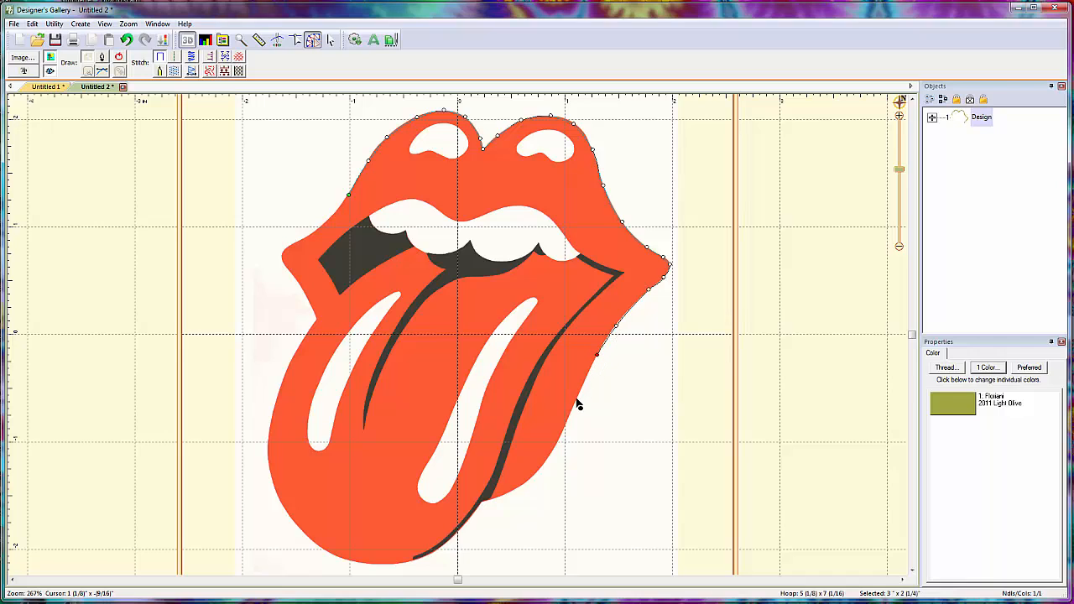
{"action": "left_click", "coordinate": [576, 401]}
{"action": "left_click", "coordinate": [560, 436]}
{"action": "left_click", "coordinate": [535, 475]}
{"action": "key", "text": "BackSpace"}
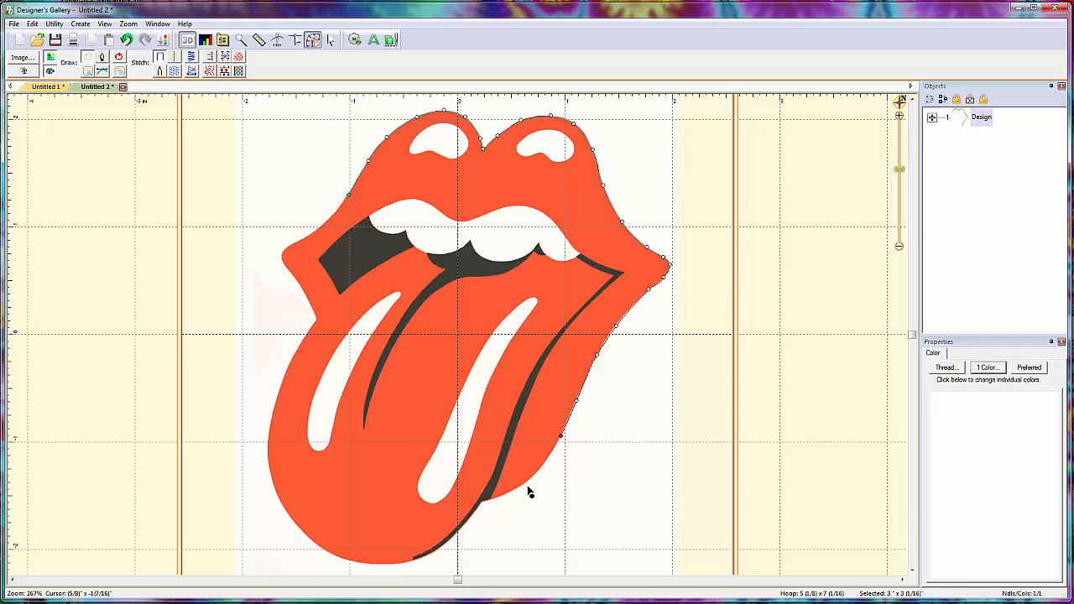
{"action": "left_click", "coordinate": [532, 476]}
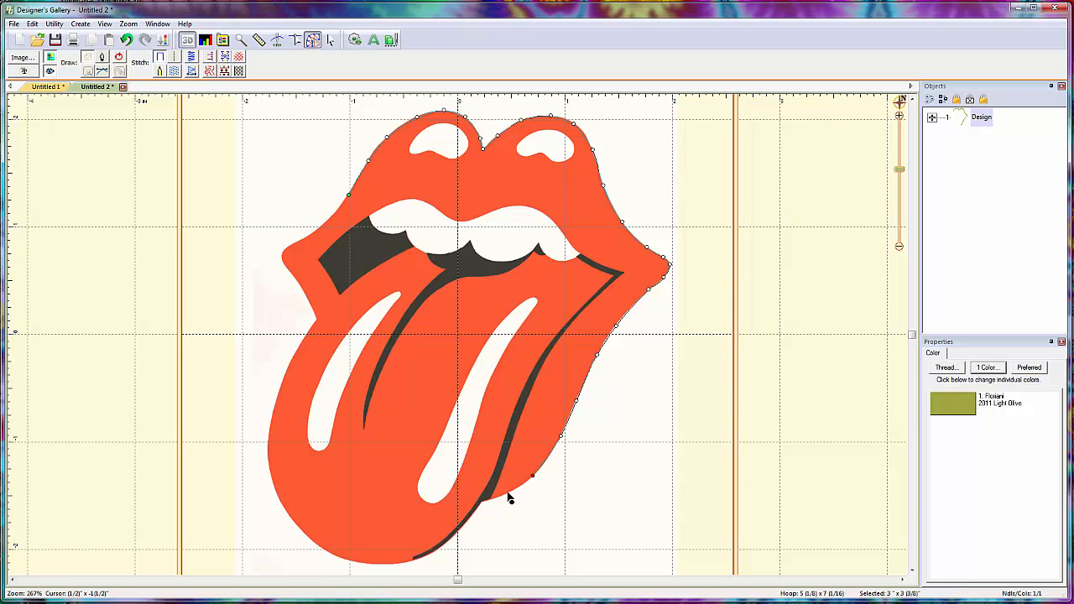
{"action": "left_click", "coordinate": [507, 493]}
{"action": "left_click", "coordinate": [482, 501]}
- Continue the curve from the notch around the tongue's rounded tip and up its left edge
{"action": "left_click", "coordinate": [474, 514]}
{"action": "left_click", "coordinate": [392, 562]}
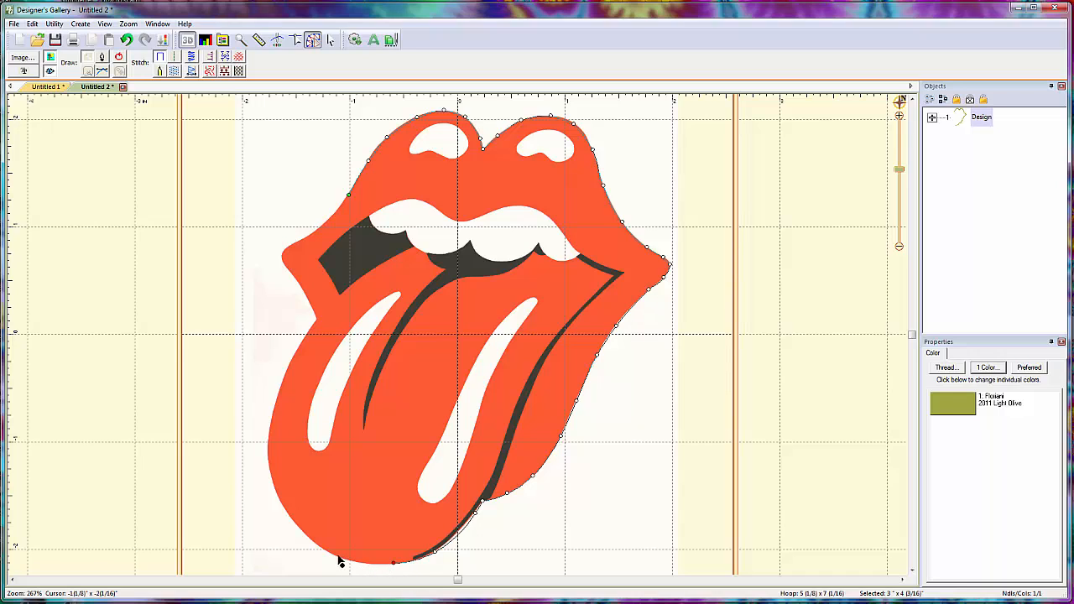
{"action": "left_click", "coordinate": [322, 549]}
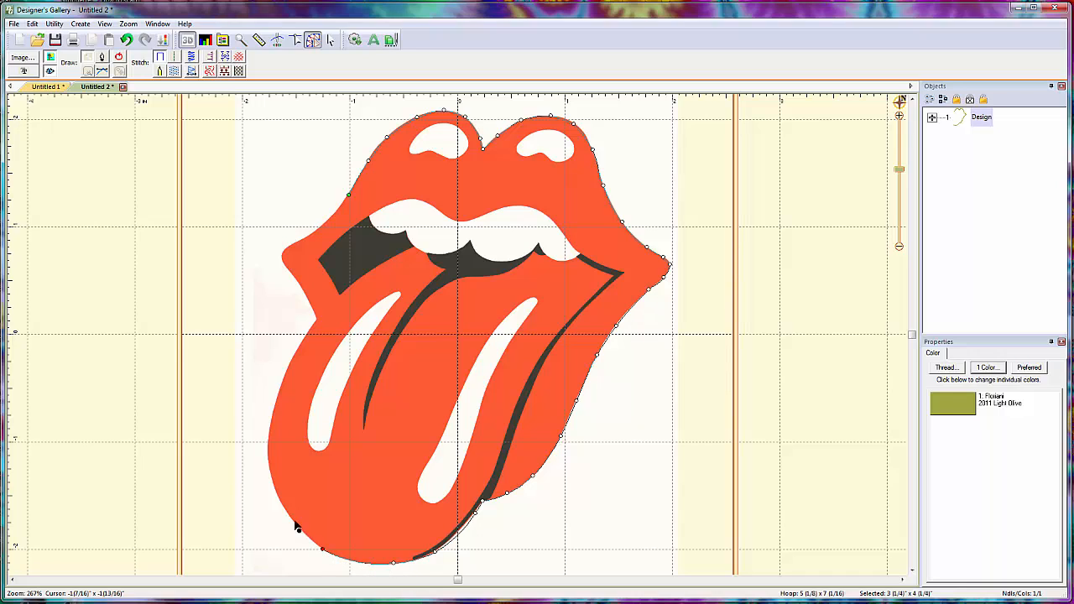
{"action": "left_click", "coordinate": [274, 485]}
{"action": "left_click", "coordinate": [275, 404]}
- Trace up to the notch below the left mouth corner, around that corner and back to the starting point, closing the outline
{"action": "left_click", "coordinate": [302, 340]}
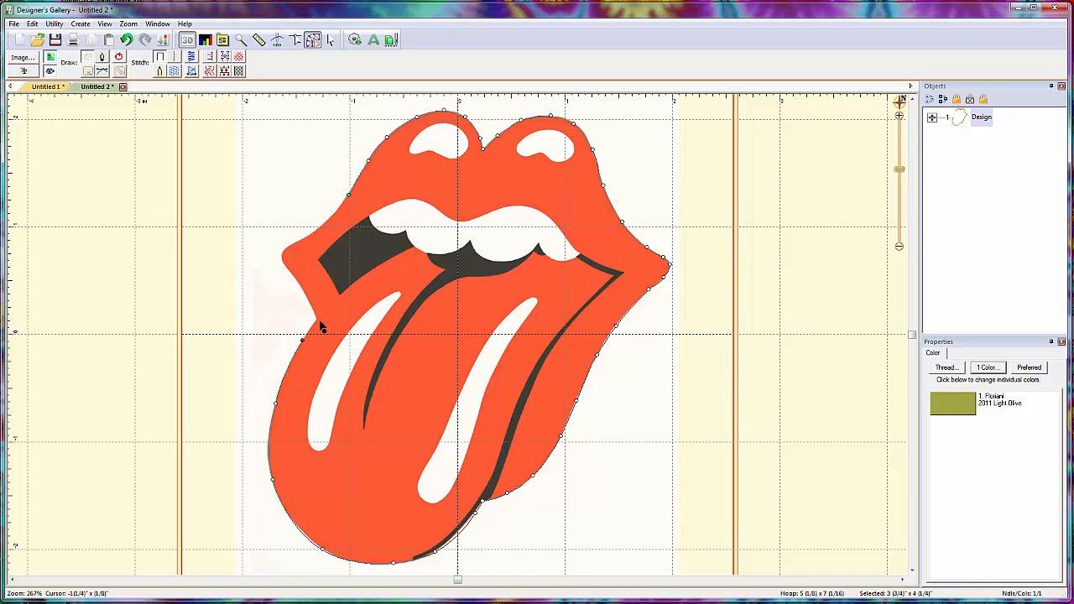
{"action": "left_click", "coordinate": [317, 320]}
{"action": "left_click", "coordinate": [308, 300]}
{"action": "left_click", "coordinate": [284, 261]}
{"action": "left_click", "coordinate": [284, 249]}
{"action": "left_click", "coordinate": [299, 240]}
{"action": "left_click", "coordinate": [321, 225]}
{"action": "left_click", "coordinate": [341, 203]}
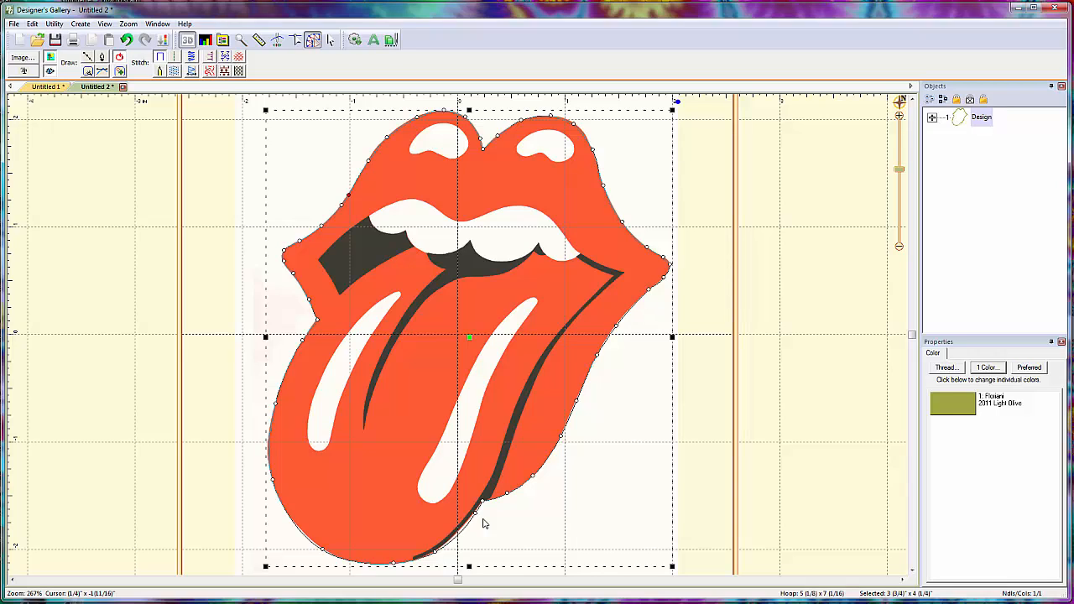
- Adjust the curve points and handles along the tongue's lower right edge so the outline hugs the black shading
{"action": "scroll", "coordinate": [458, 535], "scroll_direction": "up", "scroll_amount": 1}
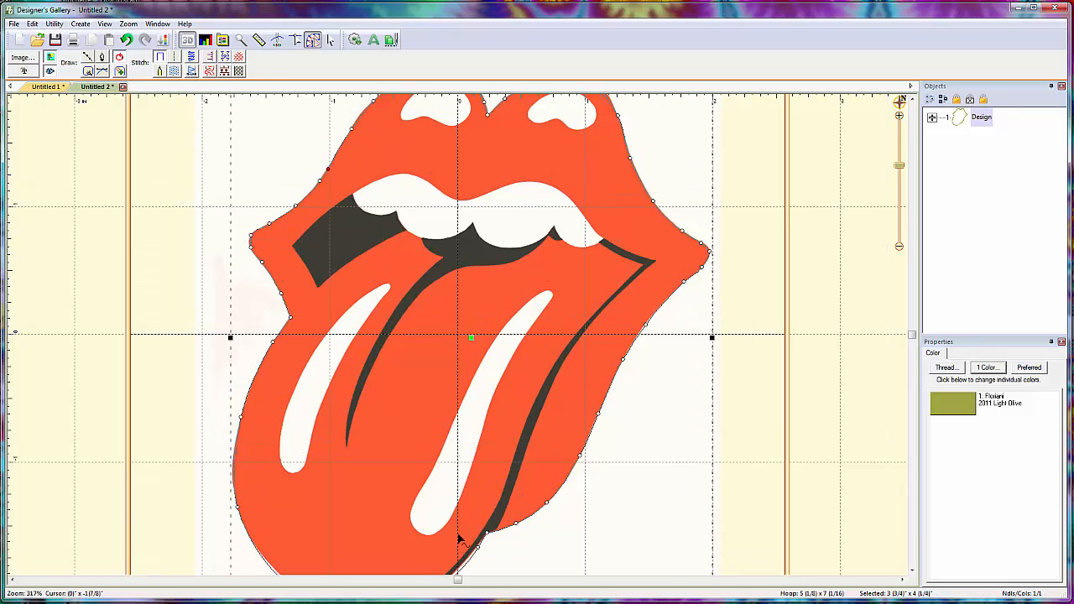
{"action": "scroll", "coordinate": [458, 535], "scroll_direction": "up", "scroll_amount": 3}
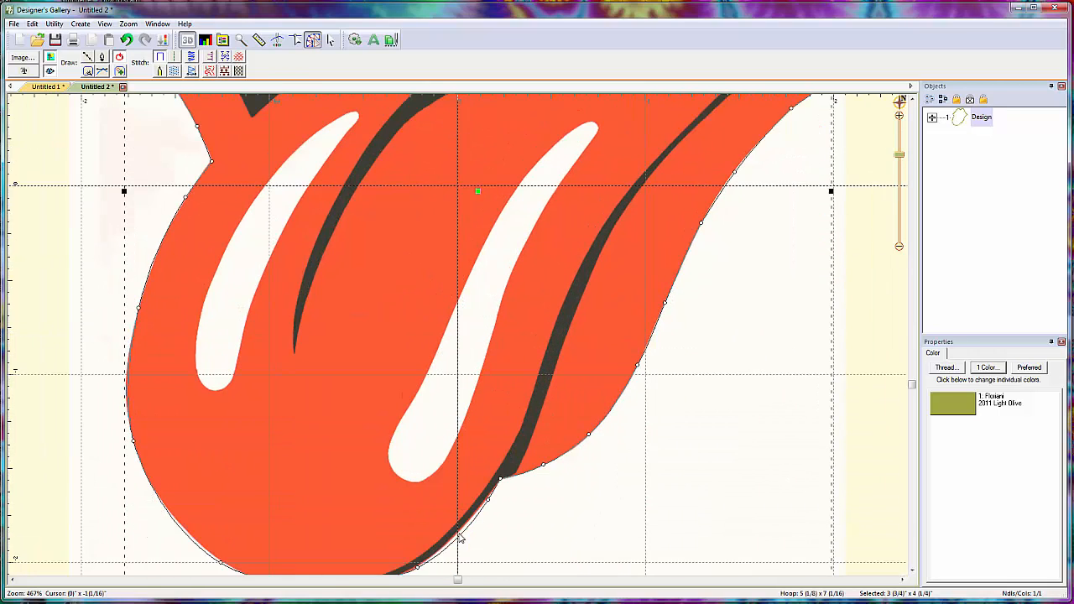
{"action": "scroll", "coordinate": [460, 537], "scroll_direction": "down", "scroll_amount": 2}
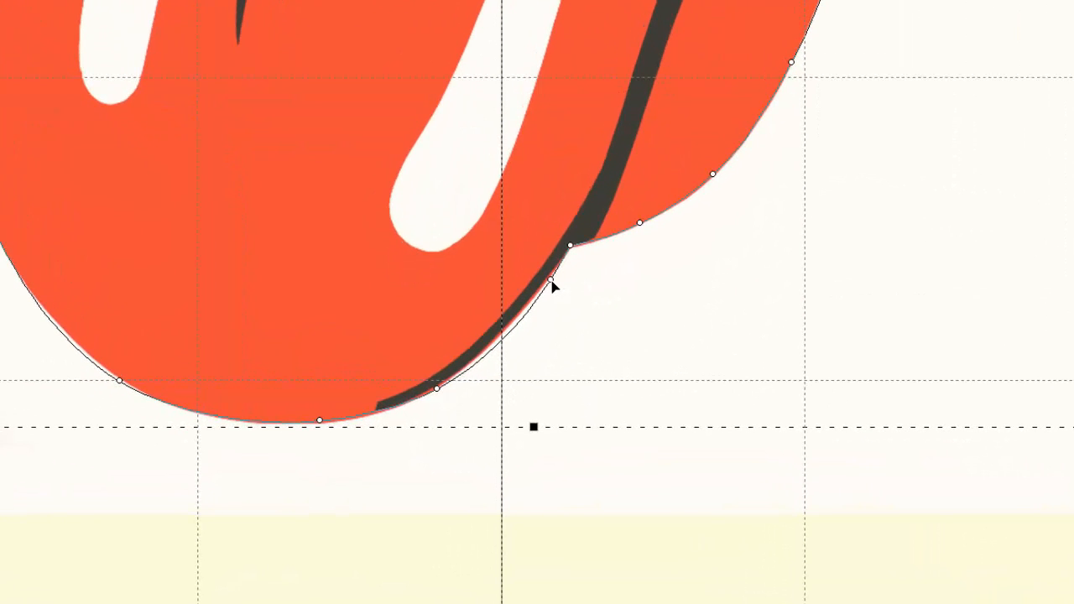
{"action": "mouse_move", "coordinate": [550, 282]}
{"action": "left_mouse_down"}
{"action": "mouse_move", "coordinate": [534, 303]}
{"action": "mouse_move", "coordinate": [547, 293]}
{"action": "mouse_move", "coordinate": [524, 292]}
{"action": "mouse_move", "coordinate": [539, 302]}
{"action": "mouse_move", "coordinate": [548, 280]}
{"action": "left_mouse_up"}
{"action": "mouse_move", "coordinate": [519, 326]}
{"action": "left_mouse_down"}
{"action": "mouse_move", "coordinate": [505, 317]}
{"action": "mouse_move", "coordinate": [514, 321]}
{"action": "left_mouse_up"}
{"action": "left_click", "coordinate": [556, 349]}
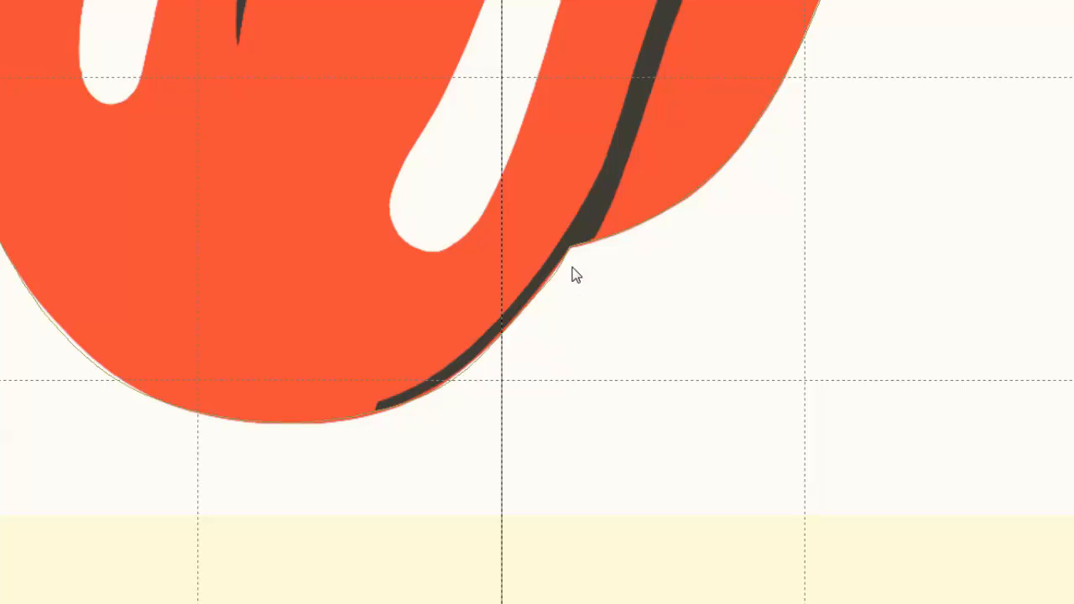
{"action": "left_click", "coordinate": [515, 324]}
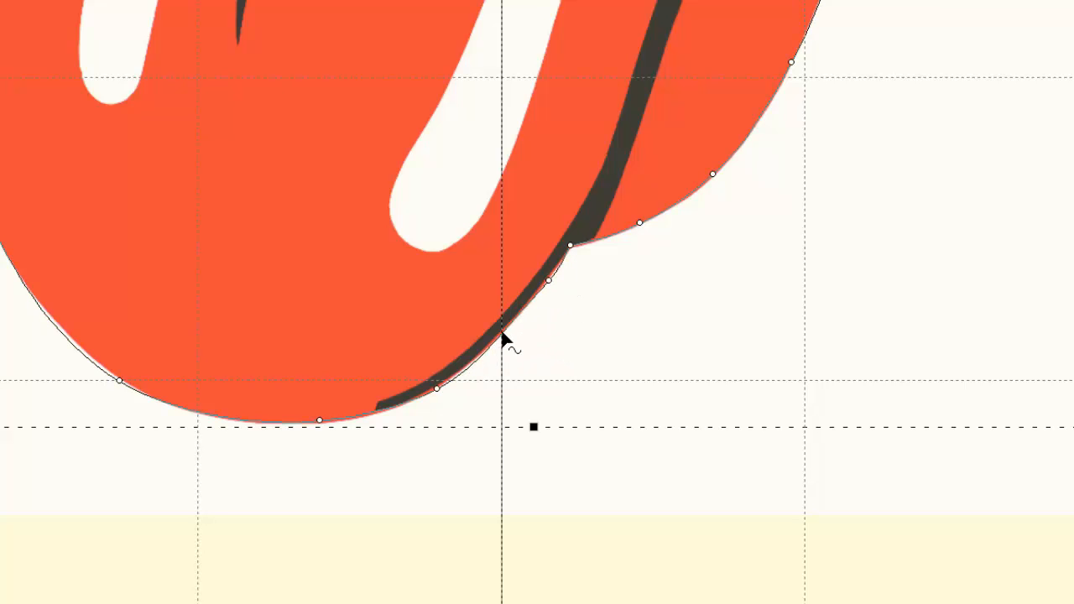
{"action": "mouse_move", "coordinate": [501, 332]}
{"action": "left_mouse_down"}
{"action": "mouse_move", "coordinate": [494, 352]}
{"action": "mouse_move", "coordinate": [500, 339]}
{"action": "left_mouse_up"}
{"action": "left_click", "coordinate": [548, 282]}
{"action": "left_click_drag", "start_coordinate": [469, 364], "coordinate": [471, 361]}
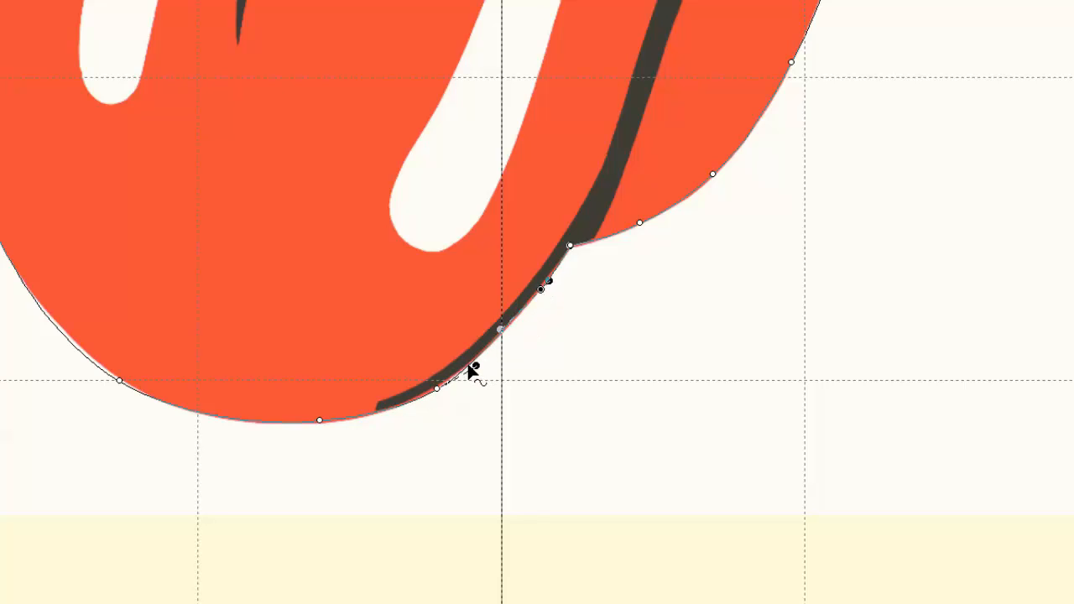
{"action": "left_click", "coordinate": [537, 383]}
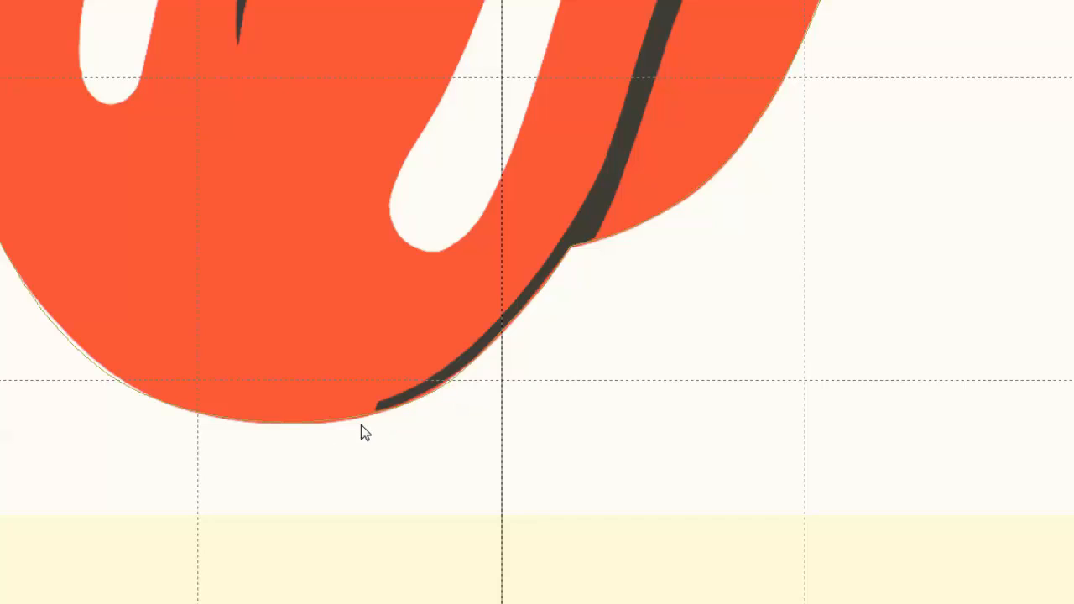
- Reshape the curve at the bottom of the tongue tip with its point and handles to follow the backdrop
{"action": "left_click", "coordinate": [325, 423]}
{"action": "left_click", "coordinate": [321, 422]}
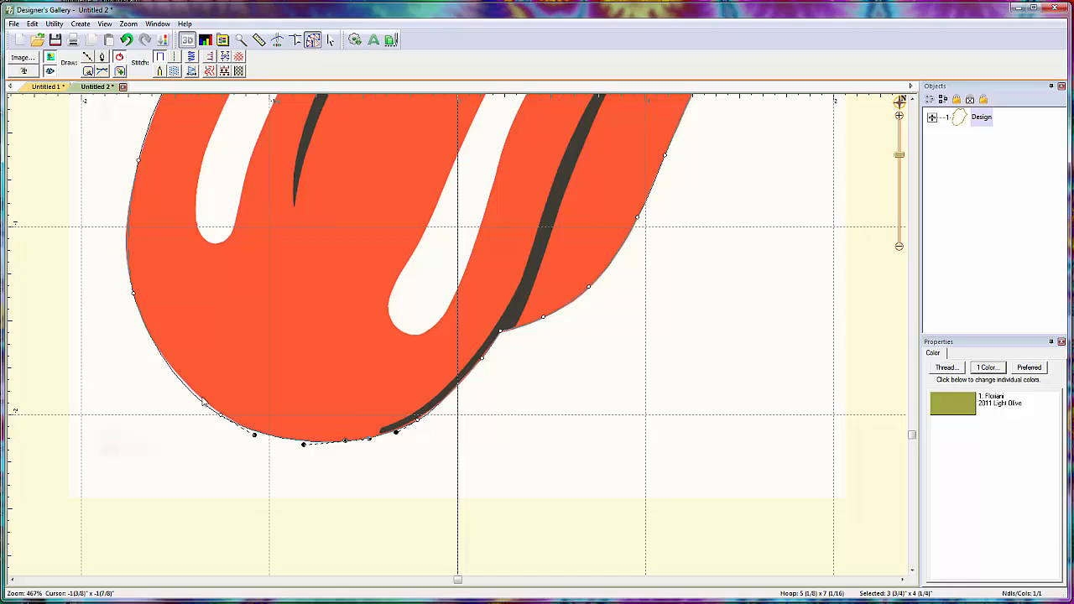
{"action": "scroll", "coordinate": [412, 302], "scroll_direction": "down", "scroll_amount": 3}
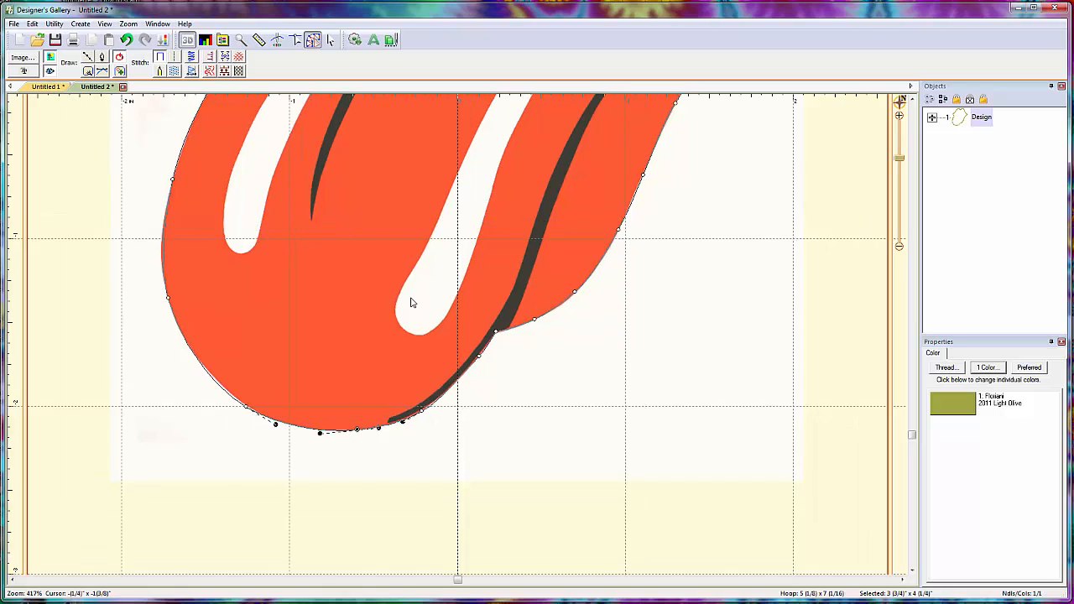
{"action": "scroll", "coordinate": [429, 300], "scroll_direction": "up", "scroll_amount": 4}
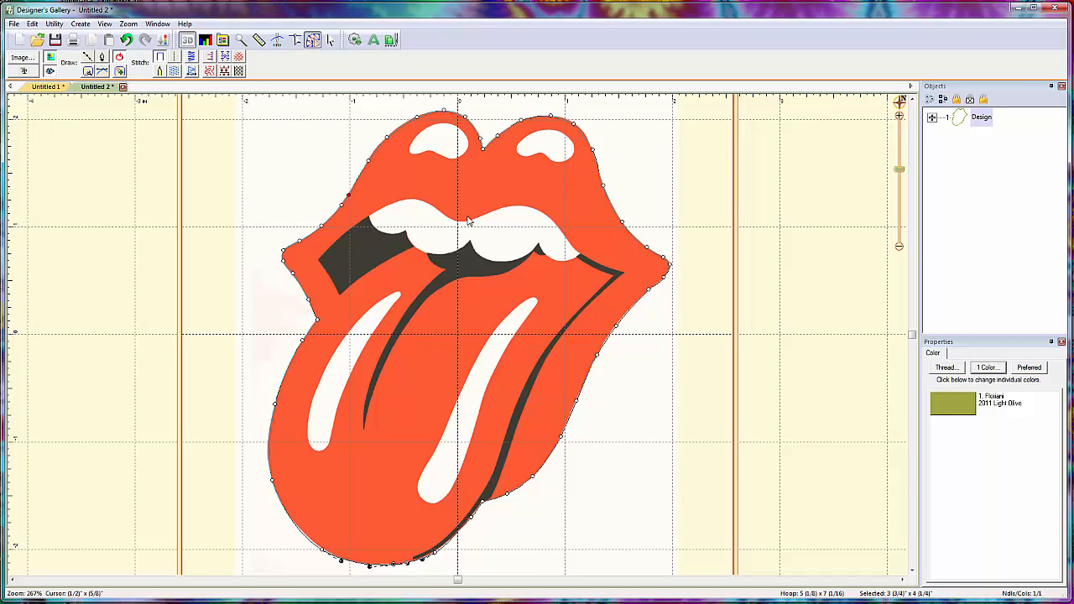
- Apply a fill stitch to the closed lips-and-tongue outline and open the Floriani thread chart for its colour
{"action": "left_click", "coordinate": [174, 70]}
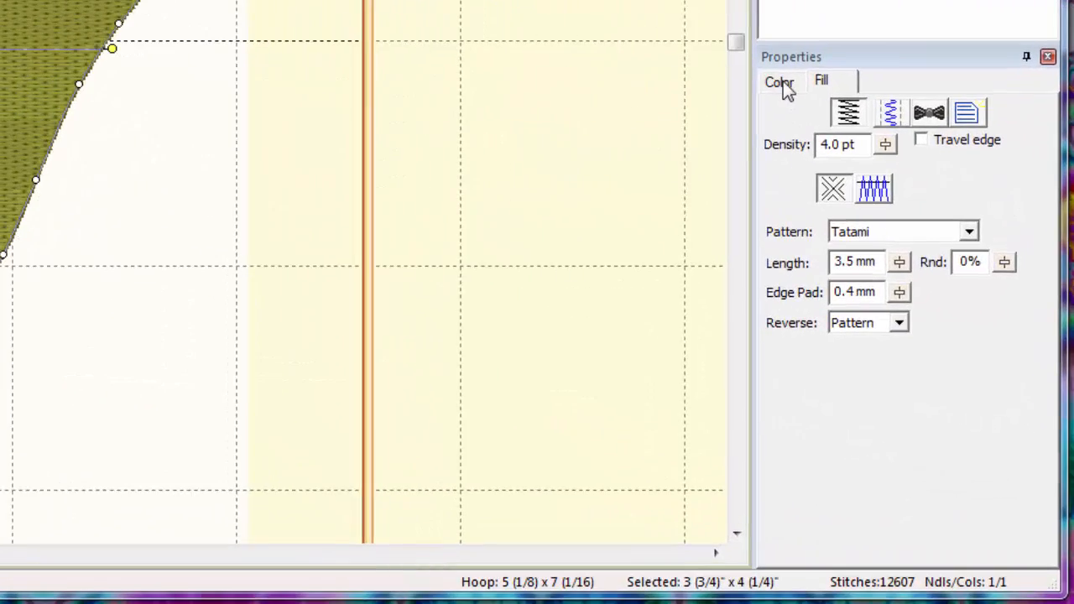
{"action": "left_click", "coordinate": [787, 84]}
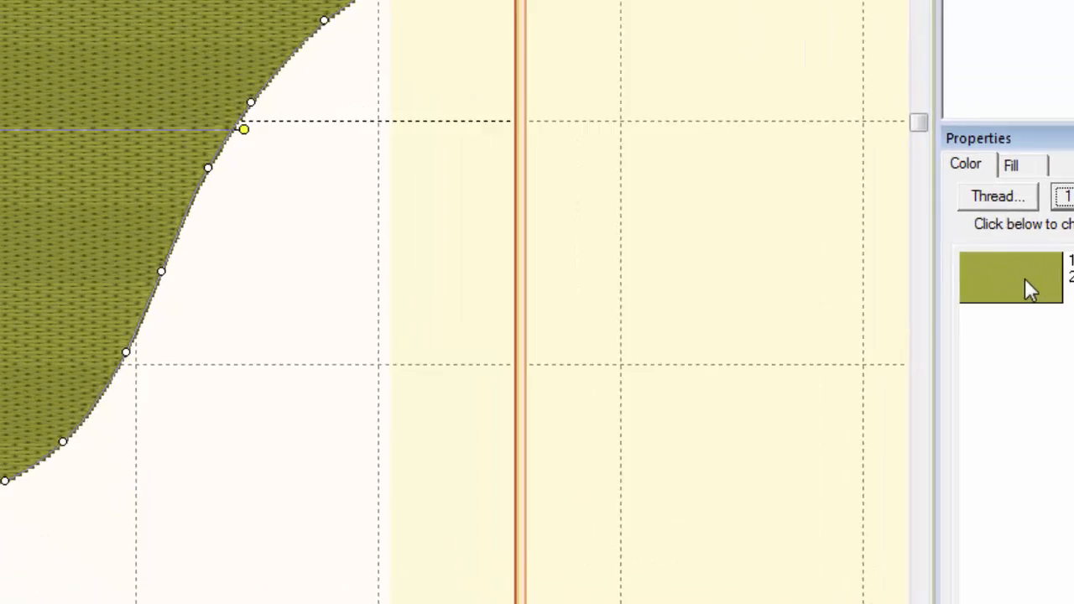
{"action": "left_click", "coordinate": [858, 191]}
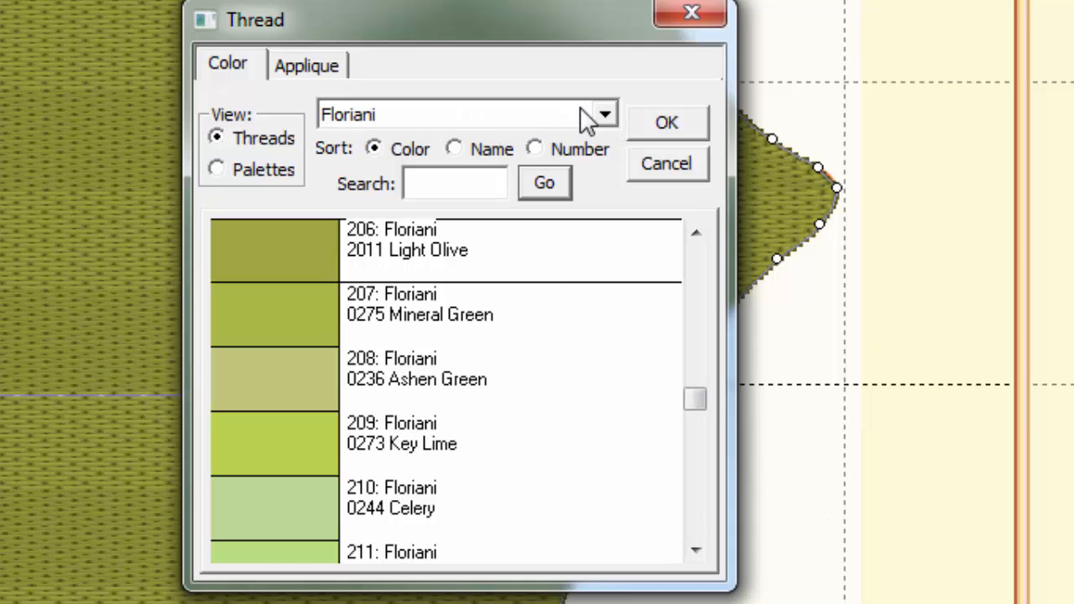
{"action": "left_click", "coordinate": [604, 116]}
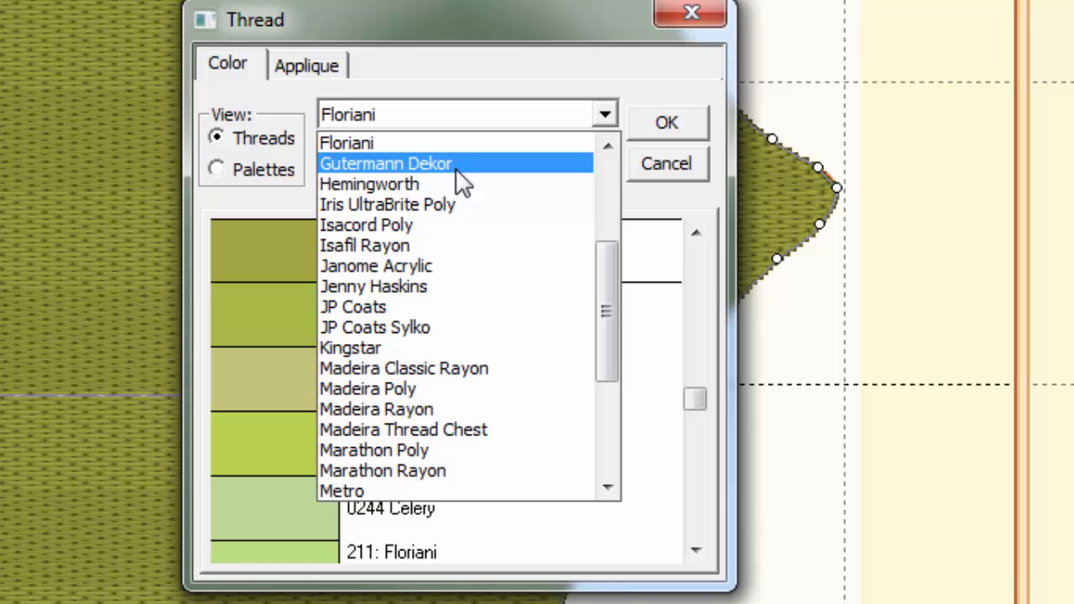
{"action": "left_click", "coordinate": [458, 144]}
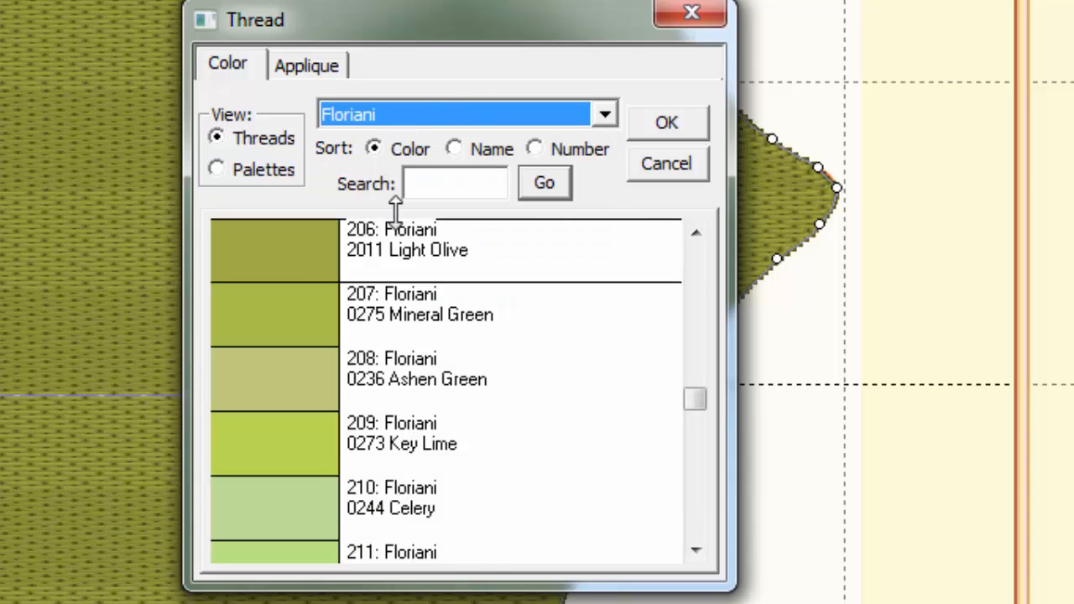
{"action": "left_click_drag", "start_coordinate": [693, 401], "coordinate": [714, 323]}
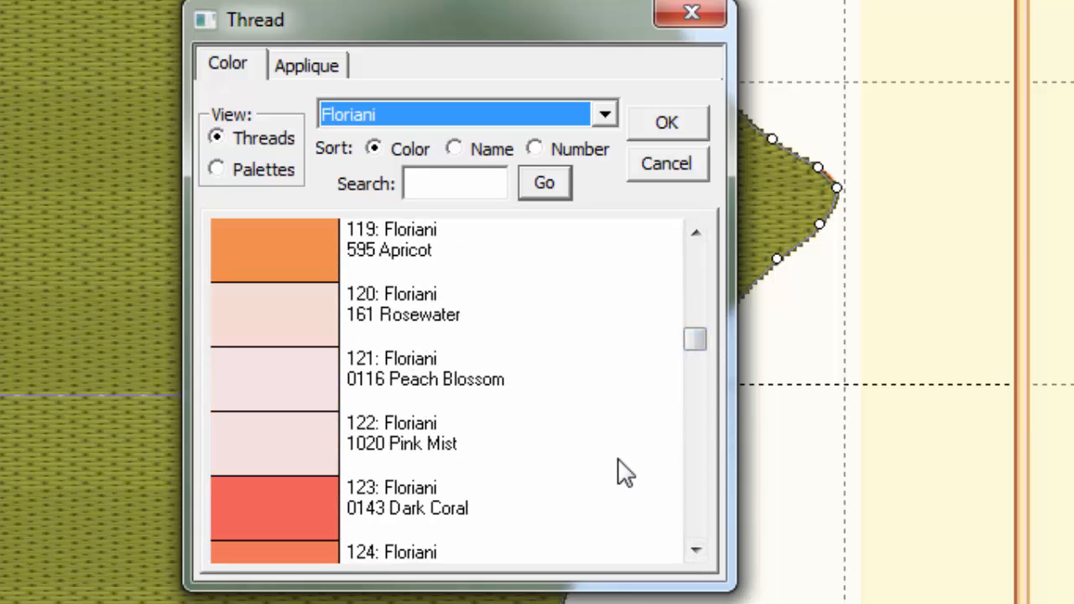
- Search the Floriani threads for "red" and apply 0702 Fire Engine Red to the fill
{"action": "left_click", "coordinate": [456, 181]}
{"action": "type", "text": "red"}
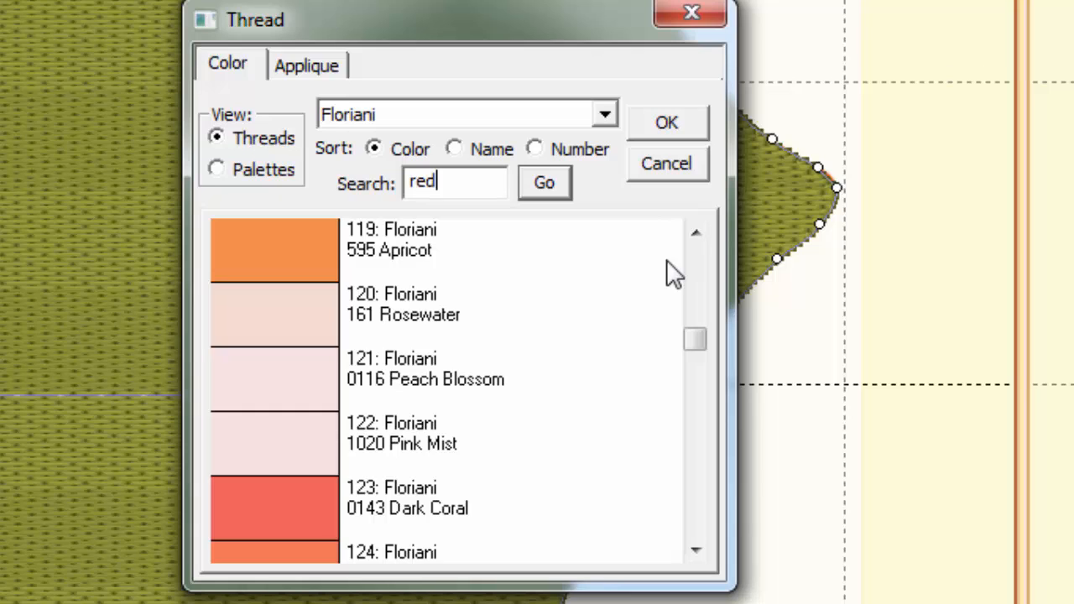
{"action": "left_click", "coordinate": [537, 184]}
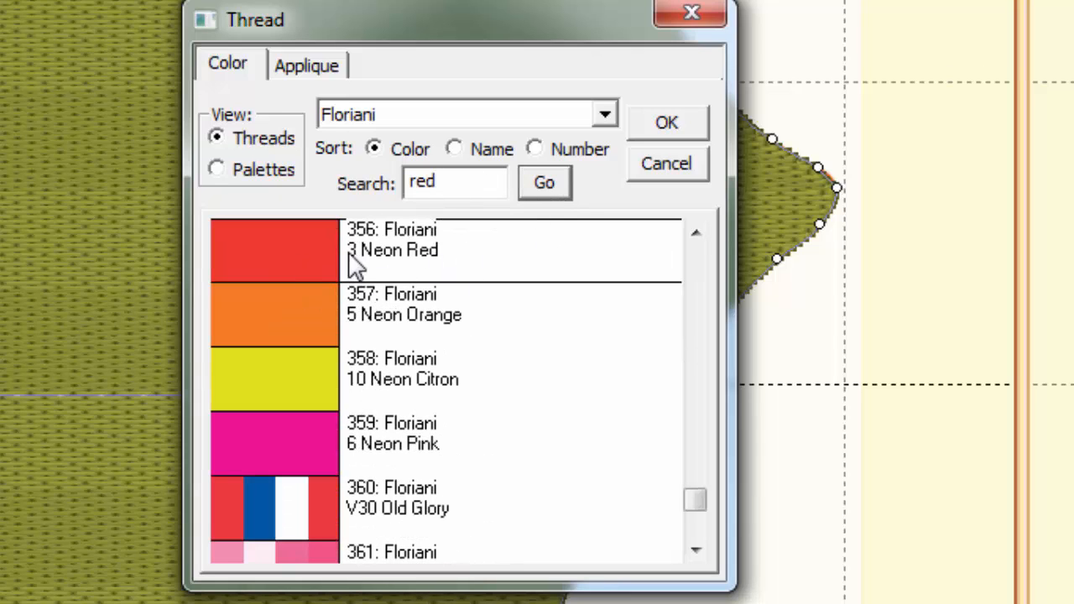
{"action": "left_click", "coordinate": [541, 184]}
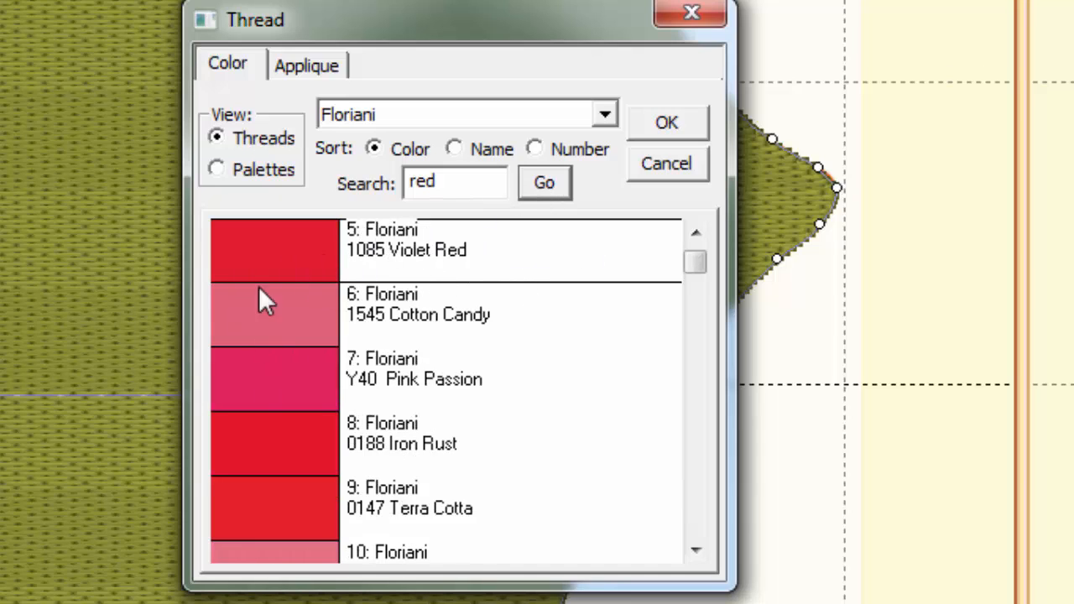
{"action": "left_click", "coordinate": [542, 187]}
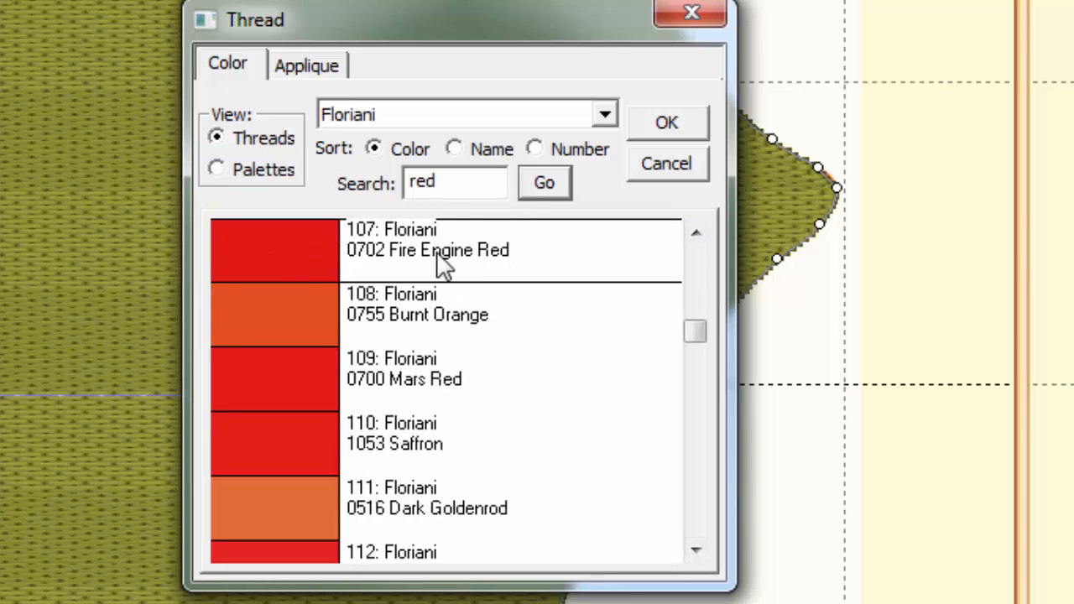
{"action": "left_click", "coordinate": [664, 125]}
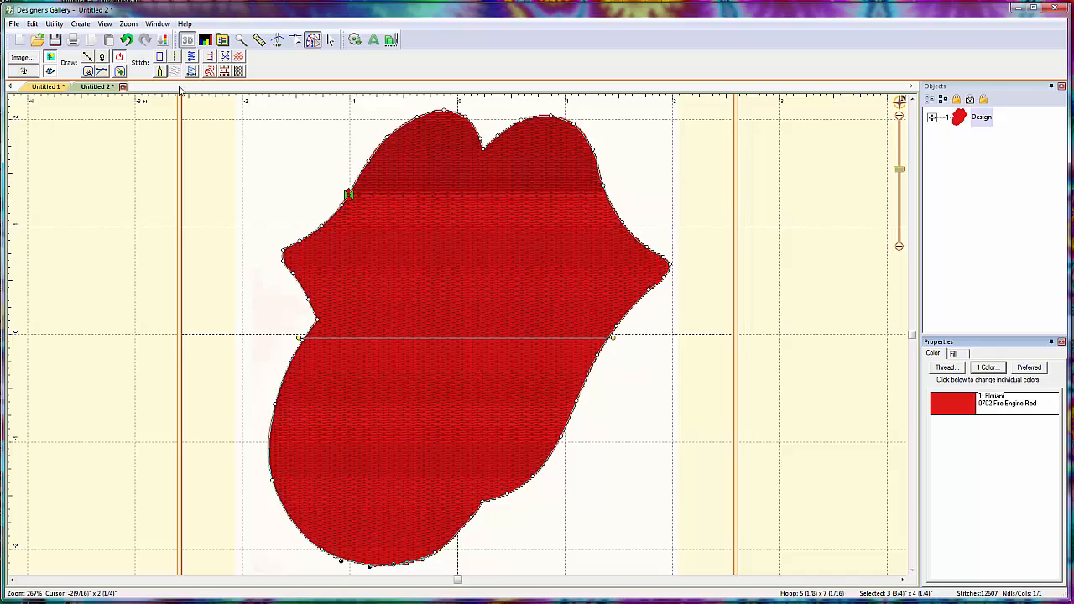
- Preview the fill without 3D rendering, restore 3D, hide the stitches to expose the backdrop and deselect the shape
{"action": "left_click", "coordinate": [188, 40]}
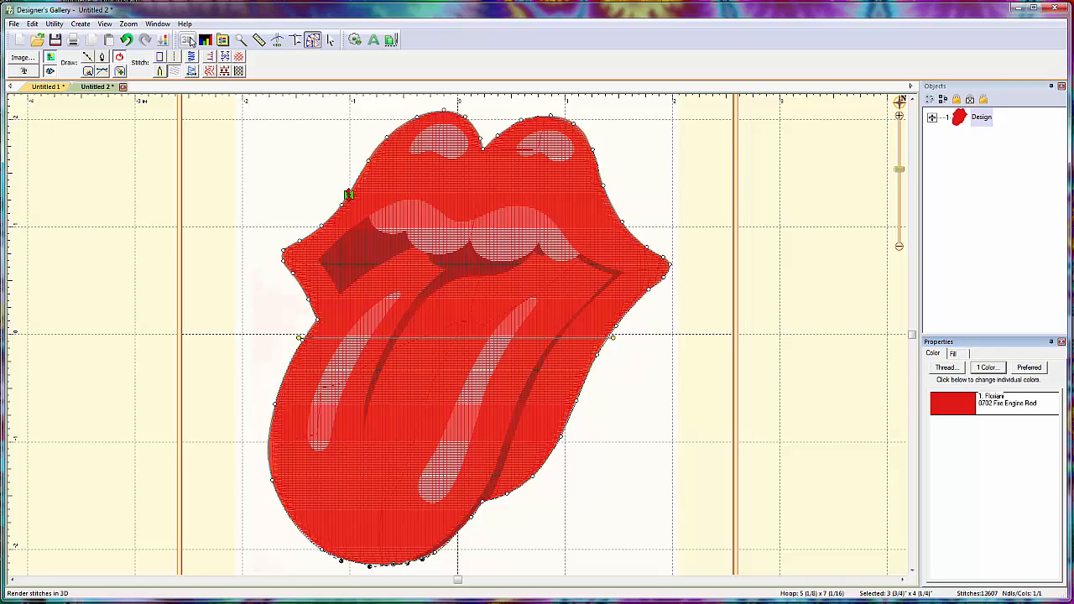
{"action": "left_click", "coordinate": [189, 40]}
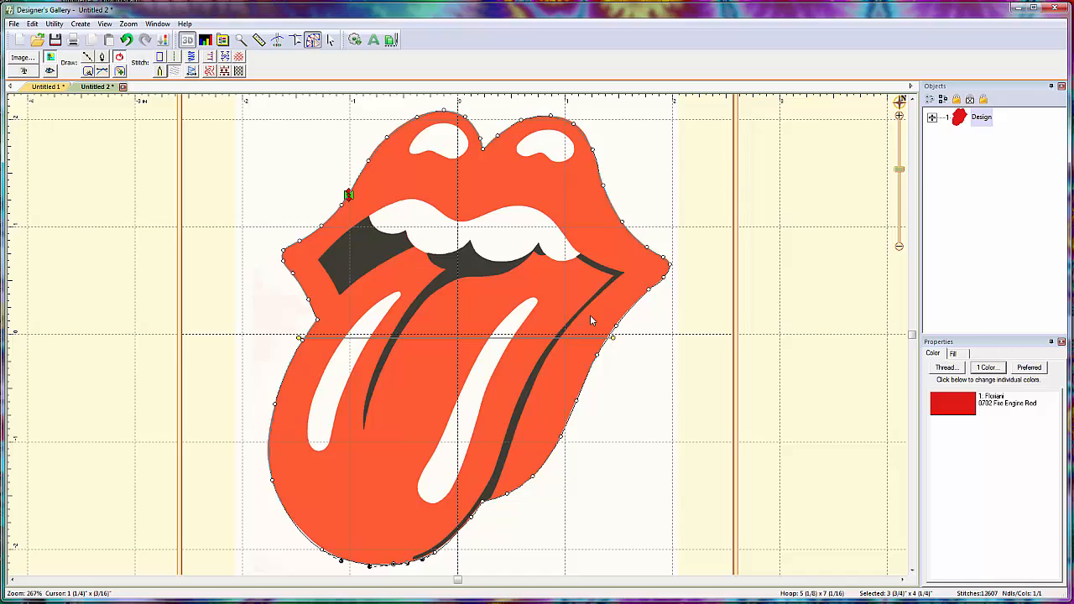
{"action": "left_click", "coordinate": [695, 273]}
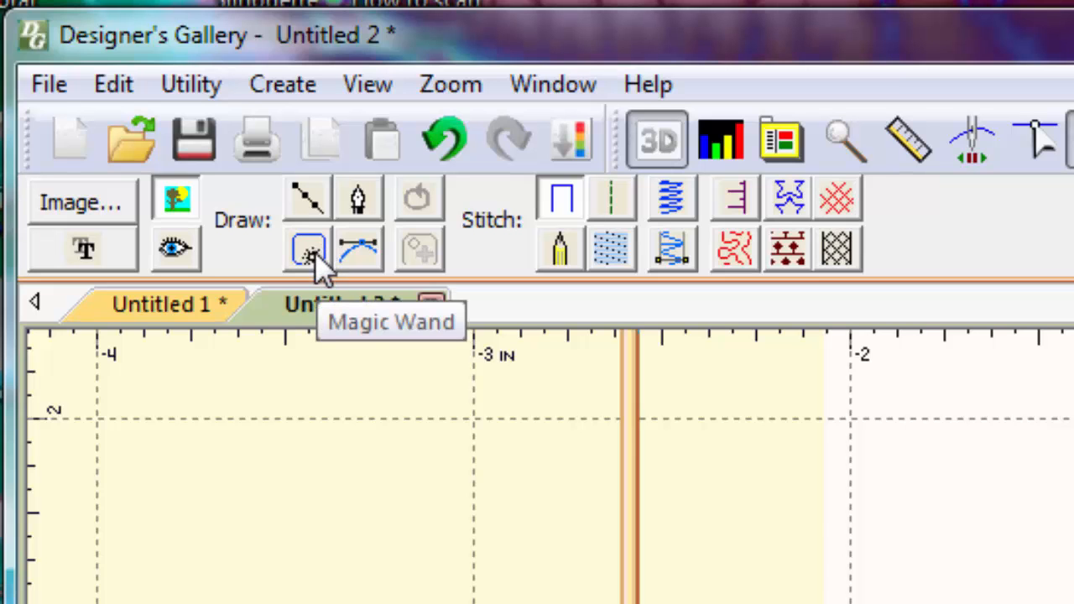
- Outline the logo's three black areas with the Magic Wand: left mouth opening, centre mouth with tongue line, and right tongue edge
{"action": "left_click", "coordinate": [316, 254]}
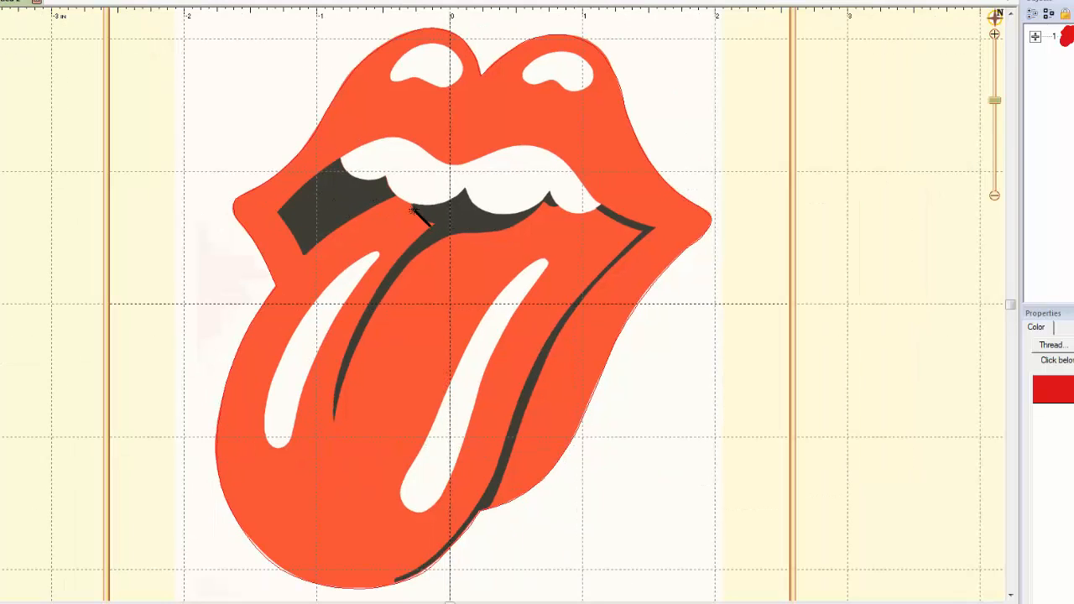
{"action": "left_click", "coordinate": [348, 196]}
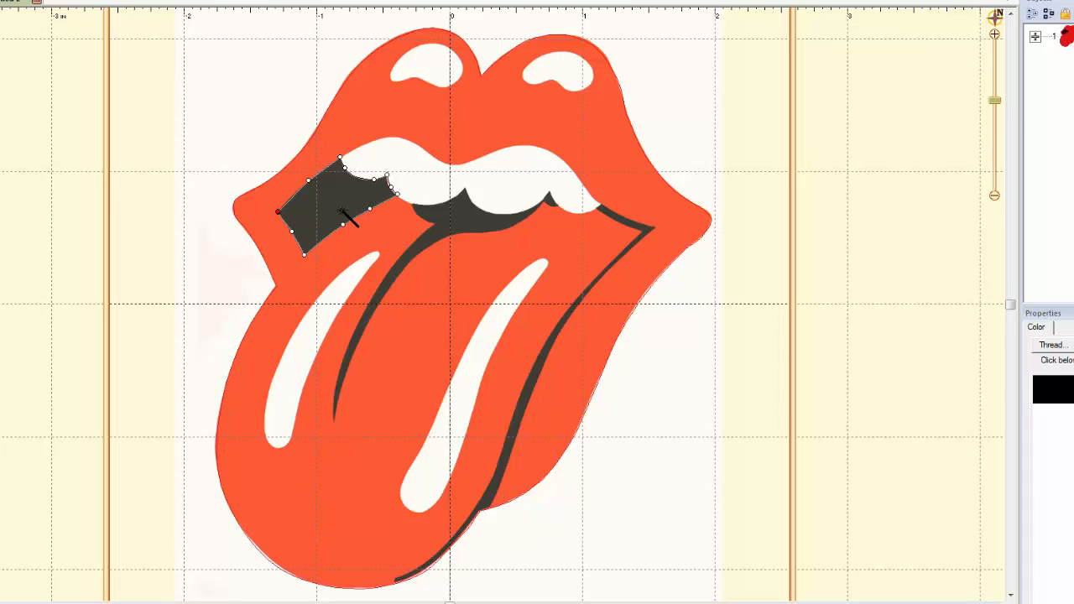
{"action": "left_click", "coordinate": [461, 216]}
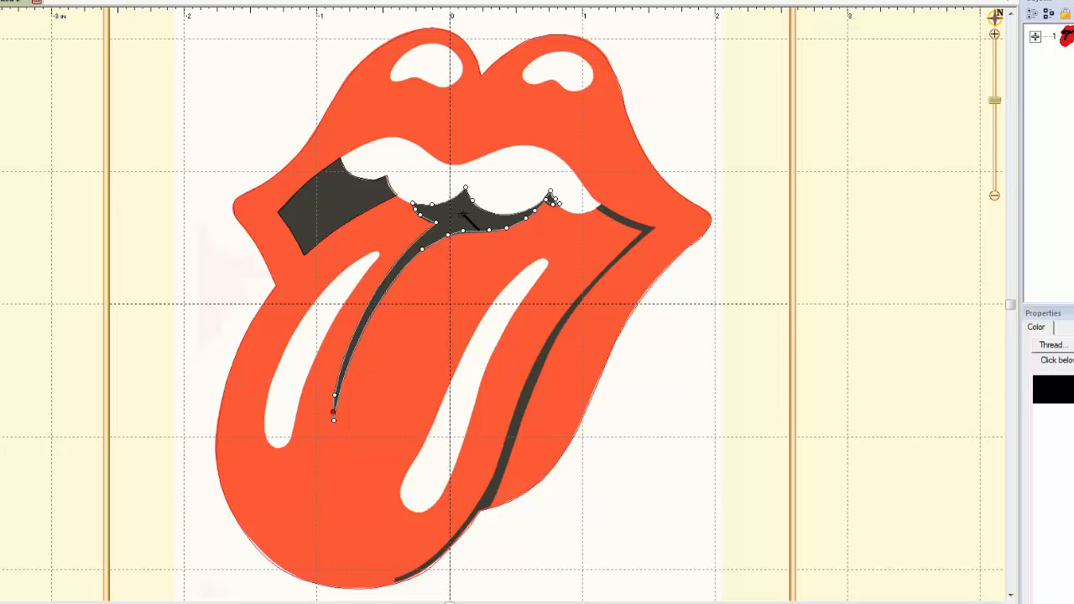
{"action": "left_click", "coordinate": [618, 216]}
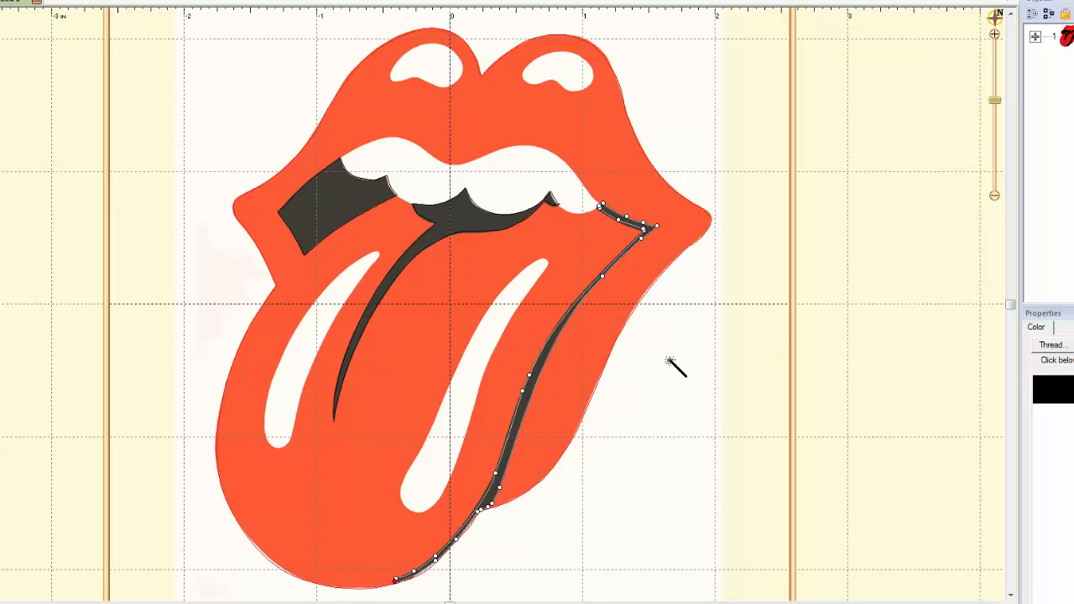
{"action": "key", "text": "Escape"}
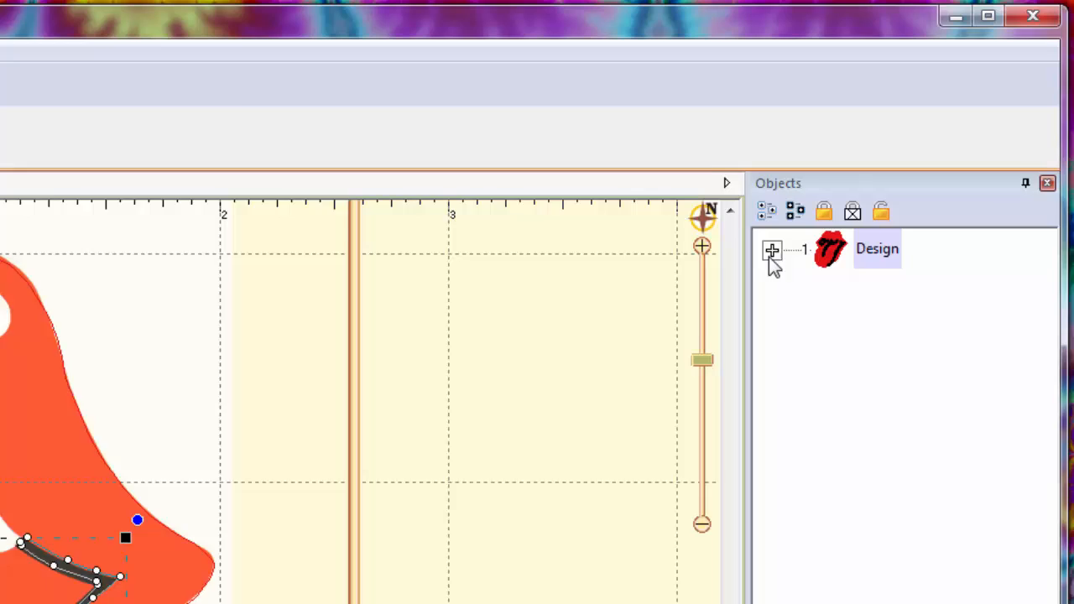
- Outline the logo's five white areas with the Magic Wand: both upper-lip highlights, the teeth and both tongue highlights
{"action": "left_click", "coordinate": [771, 251]}
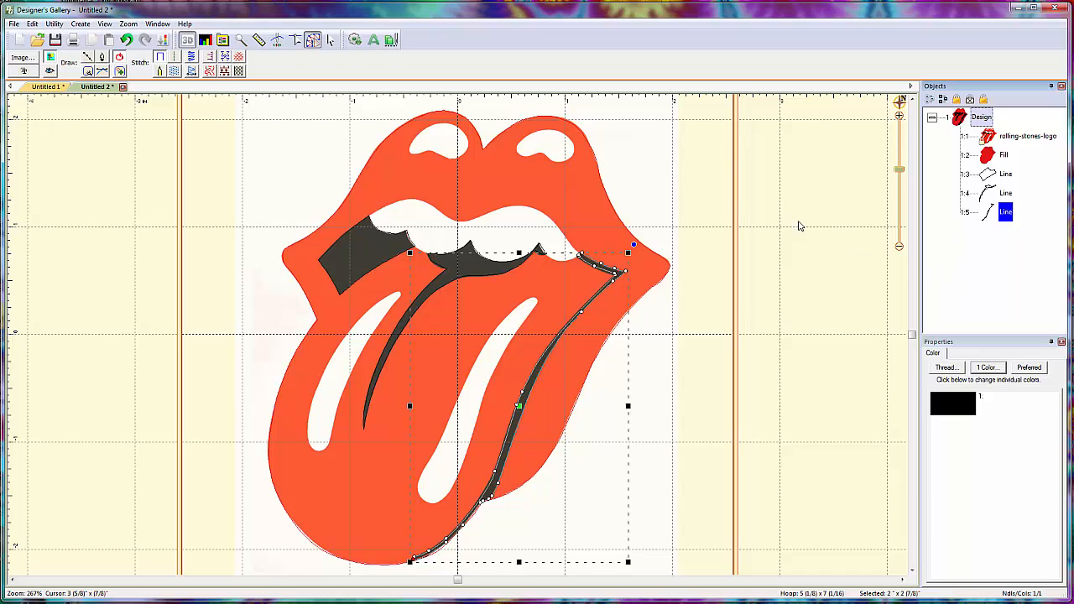
{"action": "left_click", "coordinate": [88, 73]}
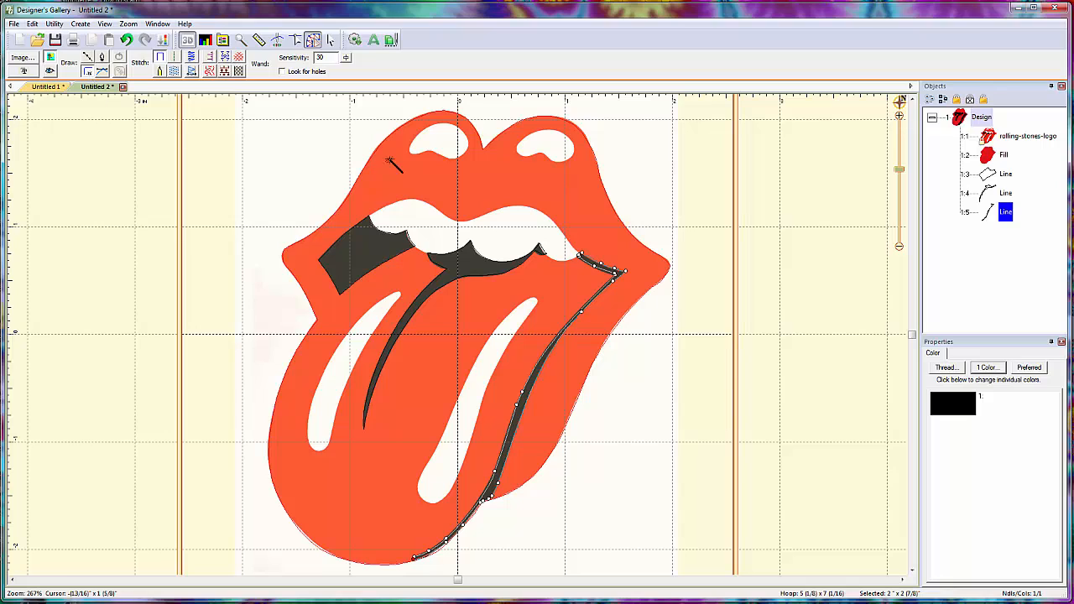
{"action": "left_click", "coordinate": [442, 146]}
{"action": "left_click", "coordinate": [549, 149]}
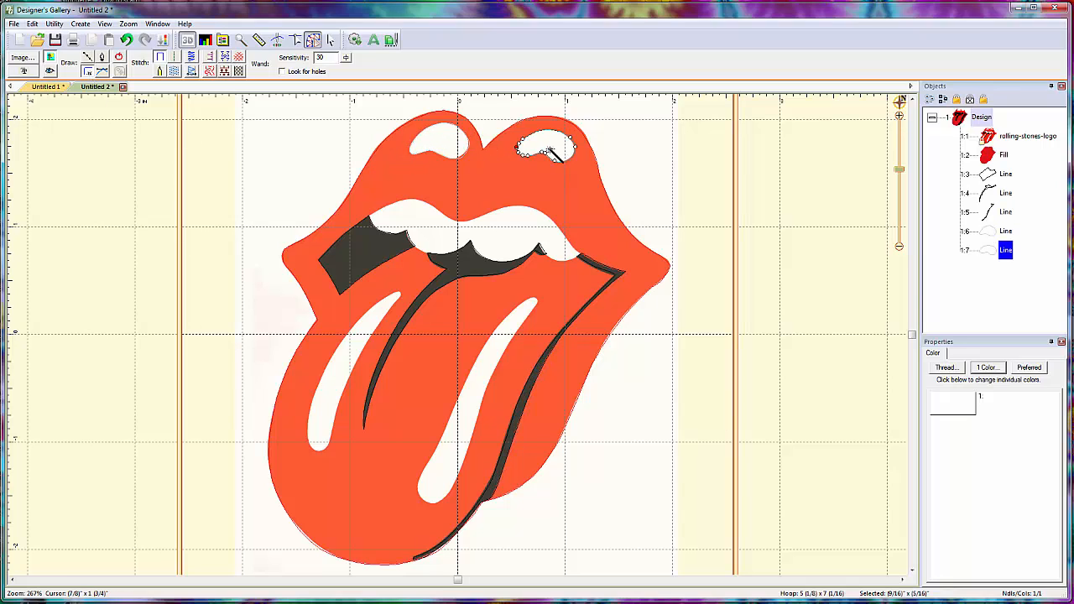
{"action": "left_click", "coordinate": [514, 232]}
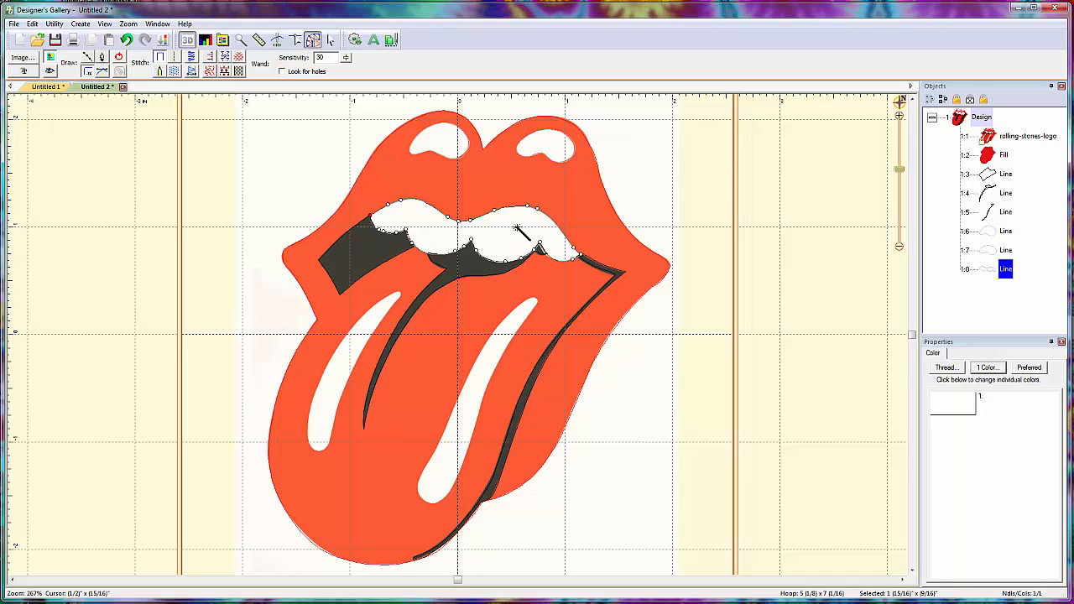
{"action": "left_click", "coordinate": [344, 371]}
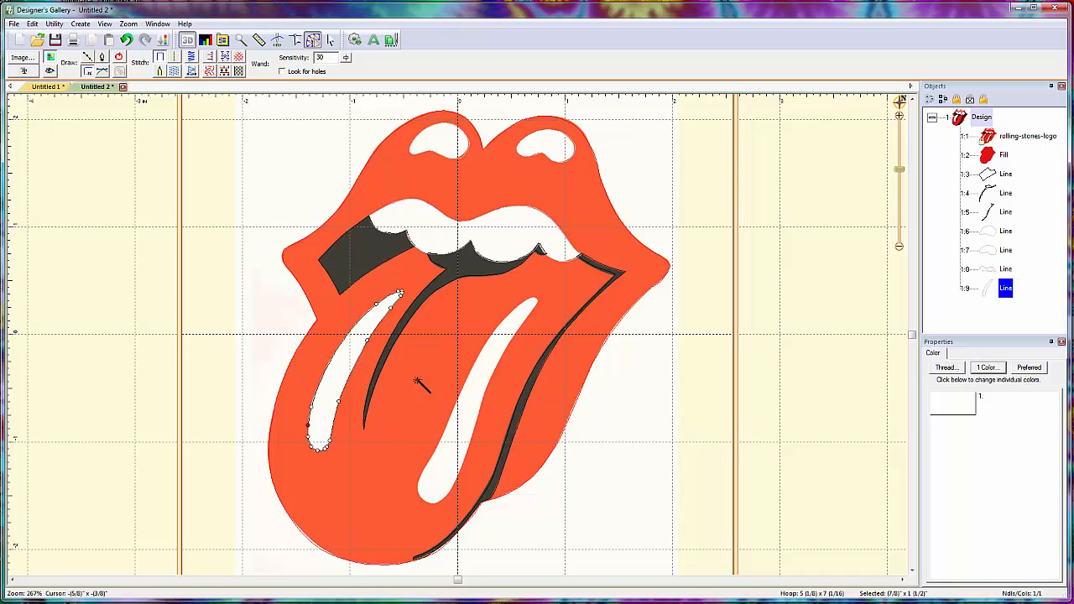
{"action": "left_click", "coordinate": [476, 400]}
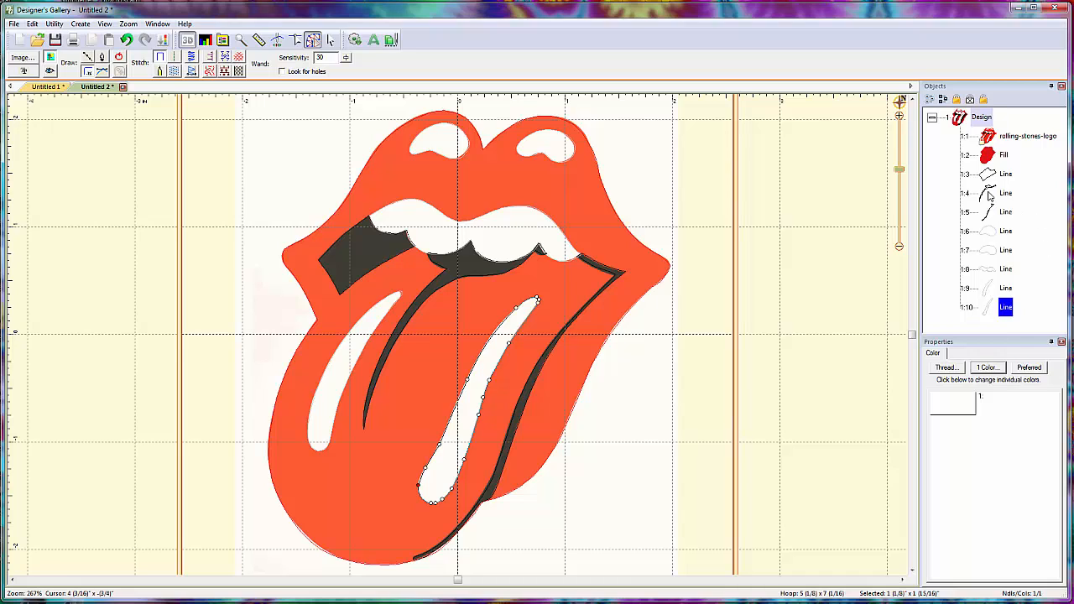
{"action": "right_click", "coordinate": [667, 361]}
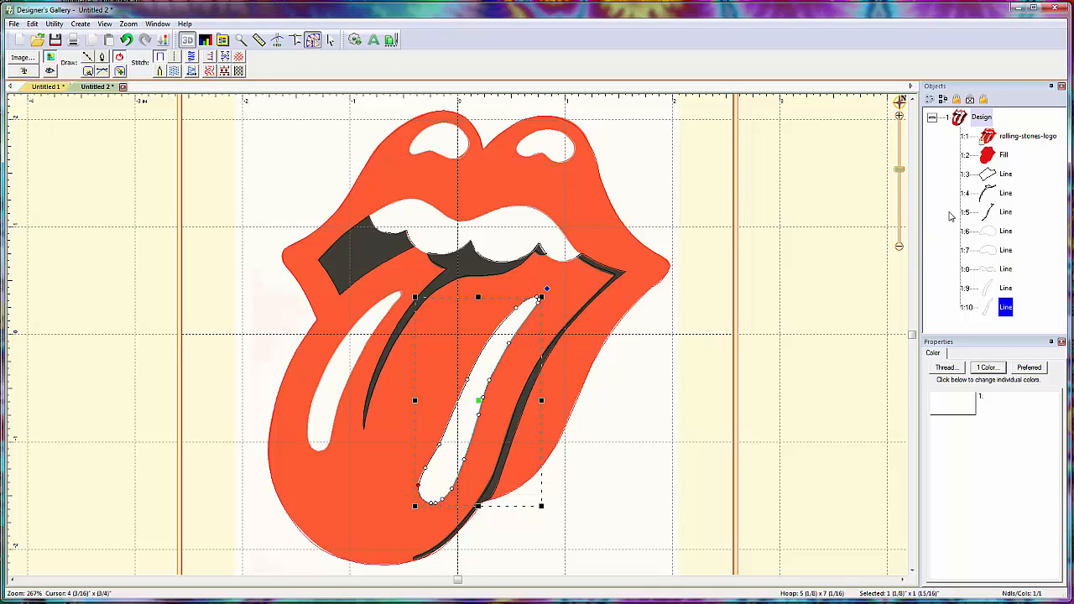
- Apply a fill stitch to the outlines of the left mouth opening and the centre mouth with tongue line
{"action": "left_click", "coordinate": [1005, 178]}
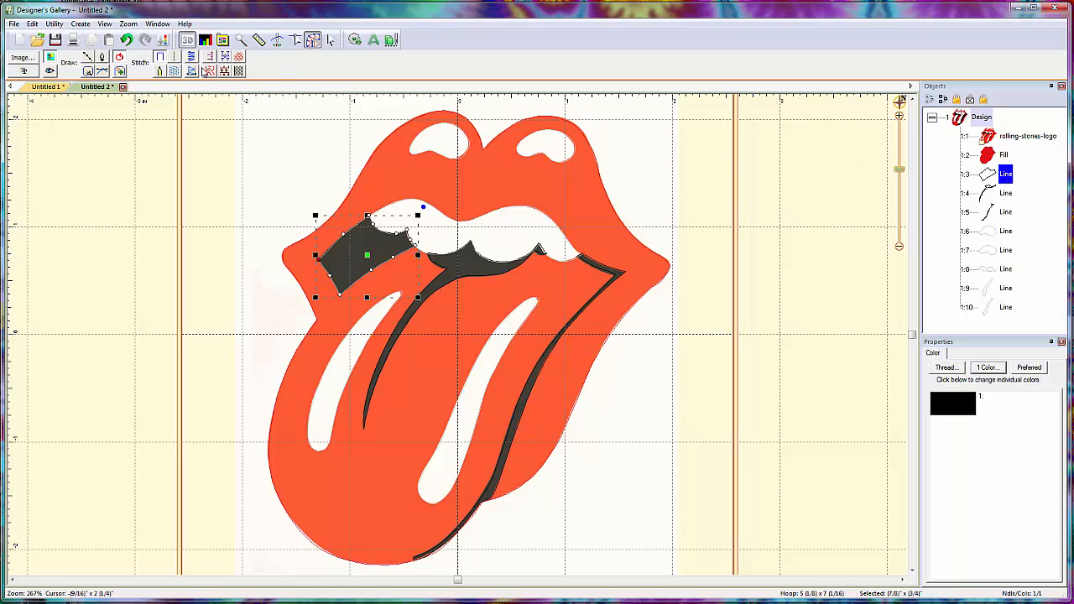
{"action": "left_click", "coordinate": [174, 73]}
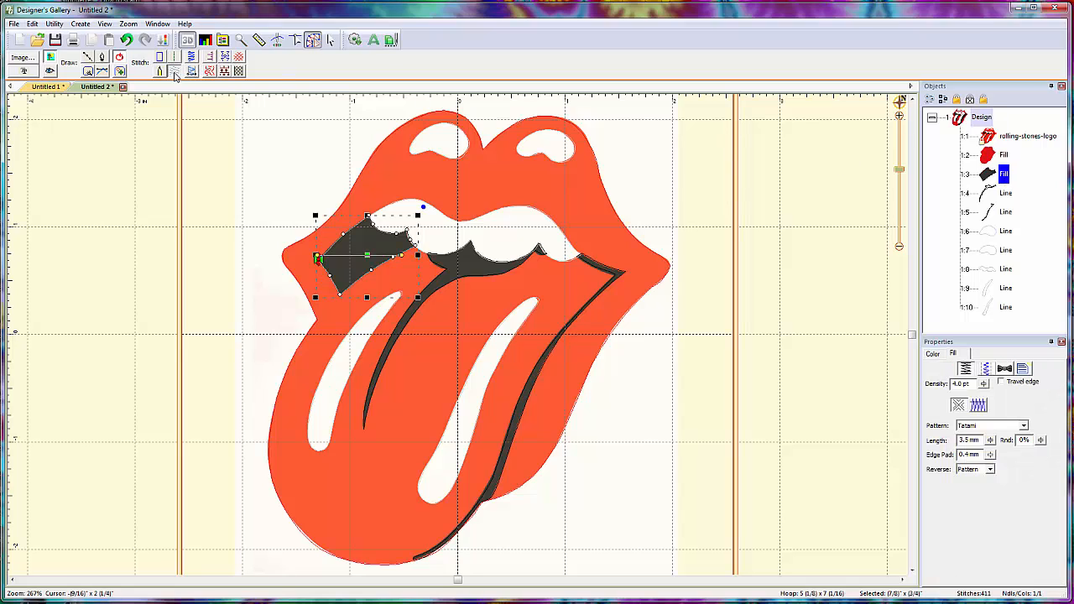
{"action": "left_click", "coordinate": [1006, 194]}
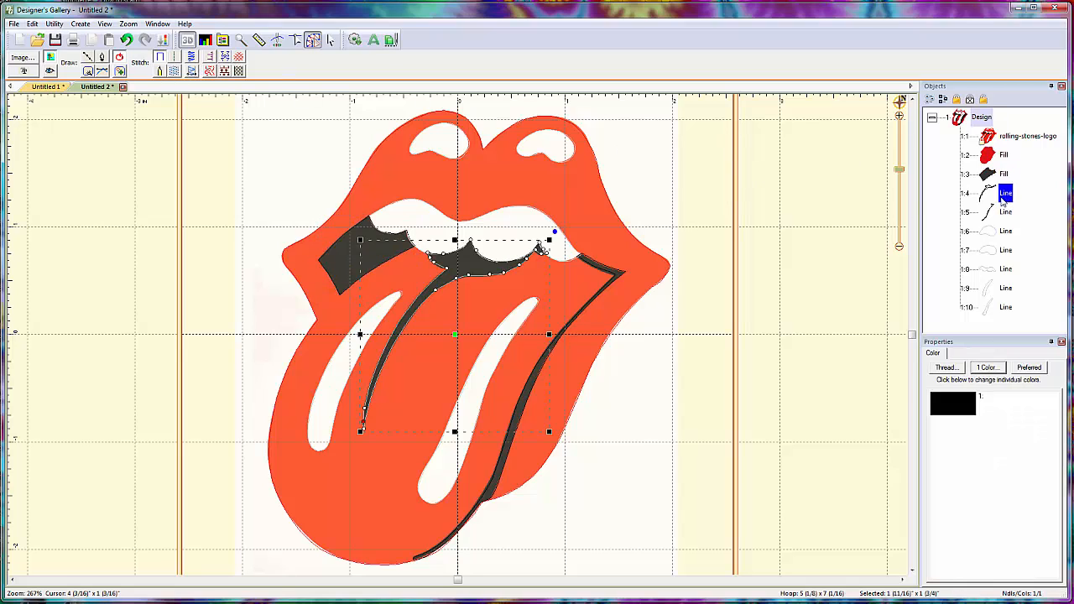
{"action": "left_click", "coordinate": [175, 73]}
- Show the stitches and set the right tongue-edge outline to a column stitch after trying a satin border
{"action": "left_click", "coordinate": [1005, 212]}
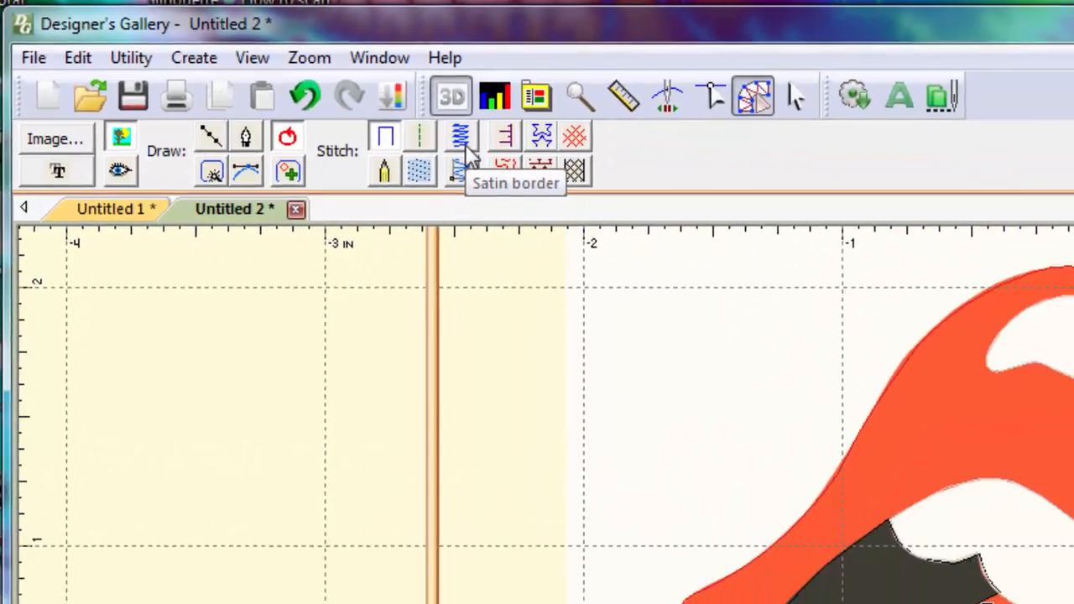
{"action": "left_click", "coordinate": [564, 175]}
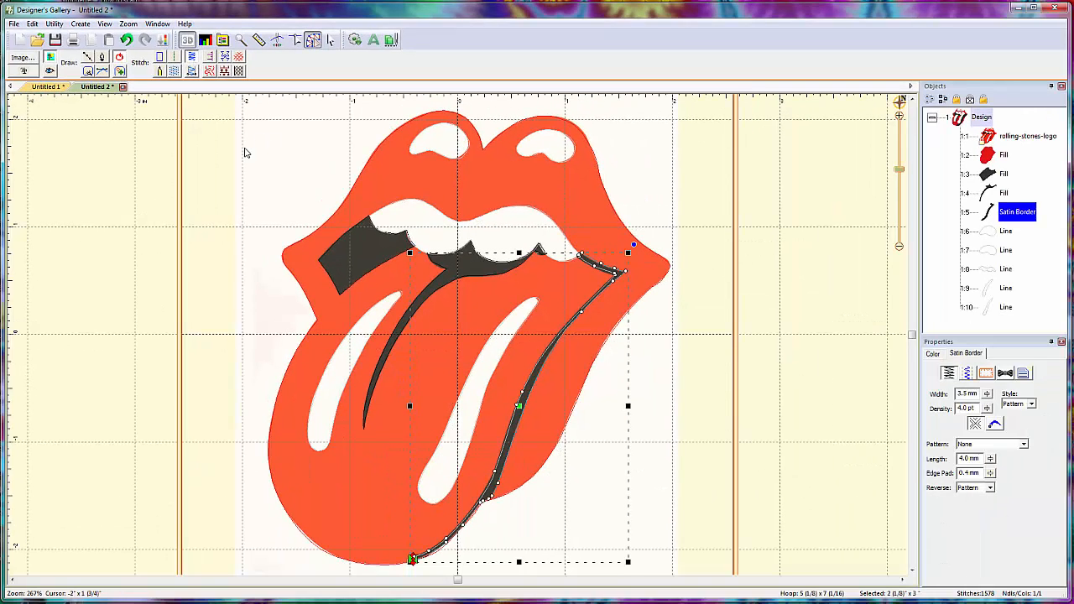
{"action": "left_click", "coordinate": [50, 71]}
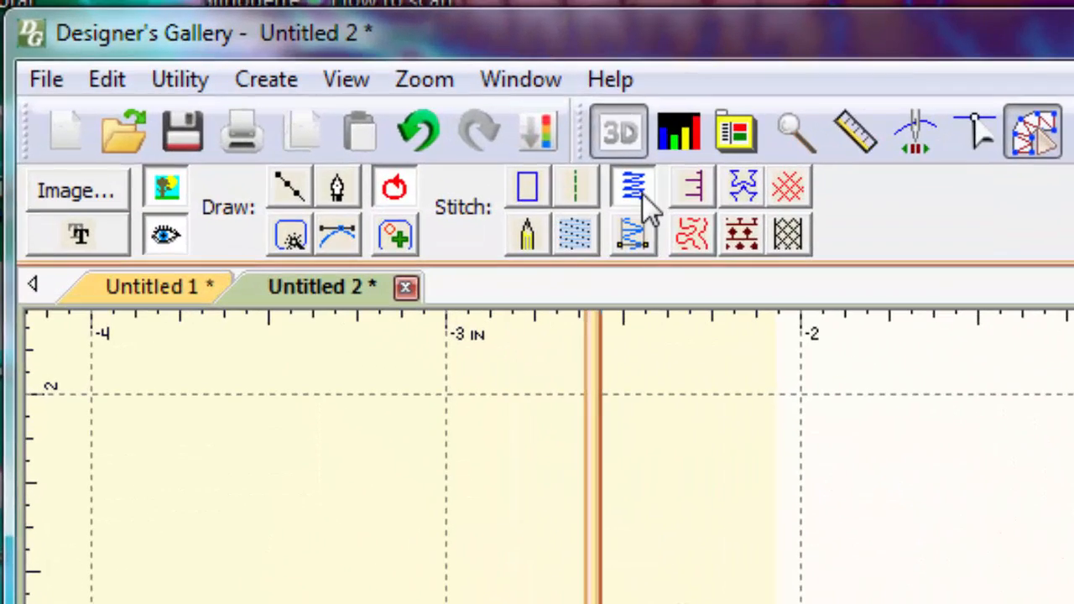
{"action": "left_click", "coordinate": [642, 239]}
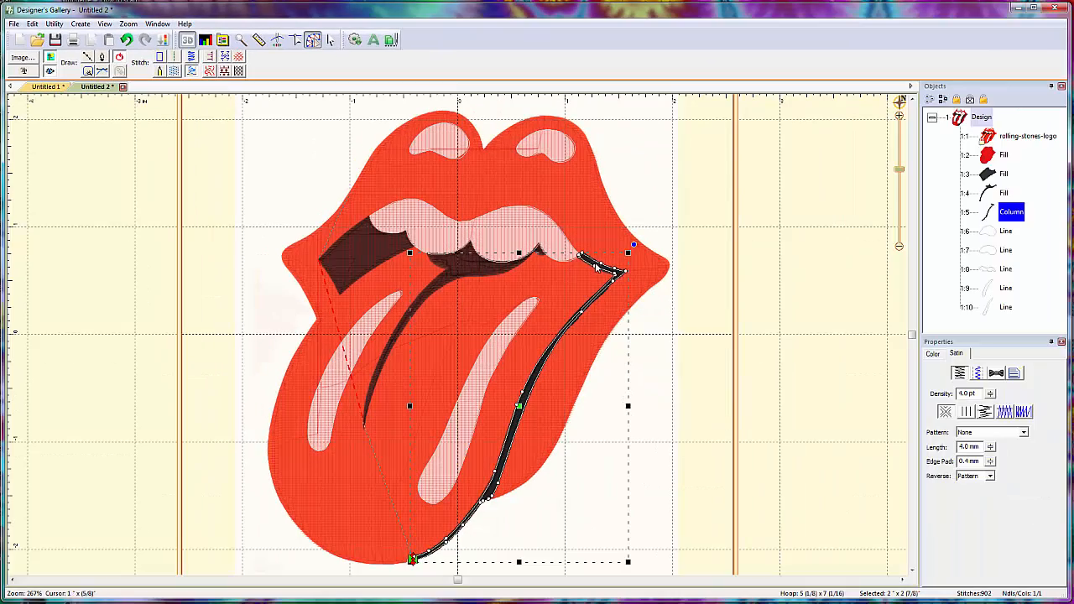
{"action": "left_click", "coordinate": [742, 455]}
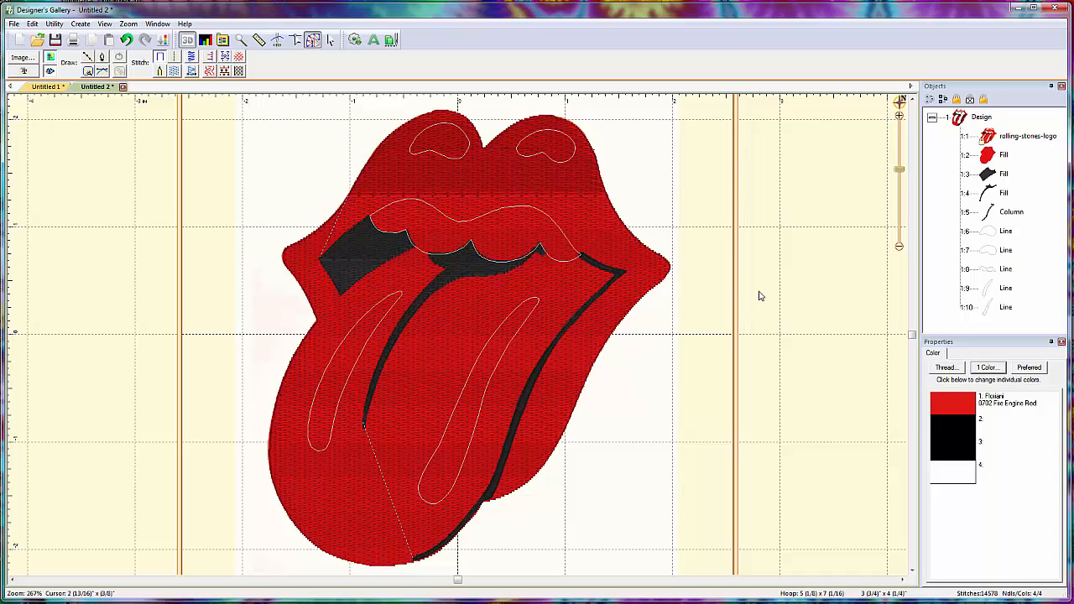
- Apply a fill stitch to the two upper-lip highlights and the teeth outline
{"action": "left_click", "coordinate": [1005, 231]}
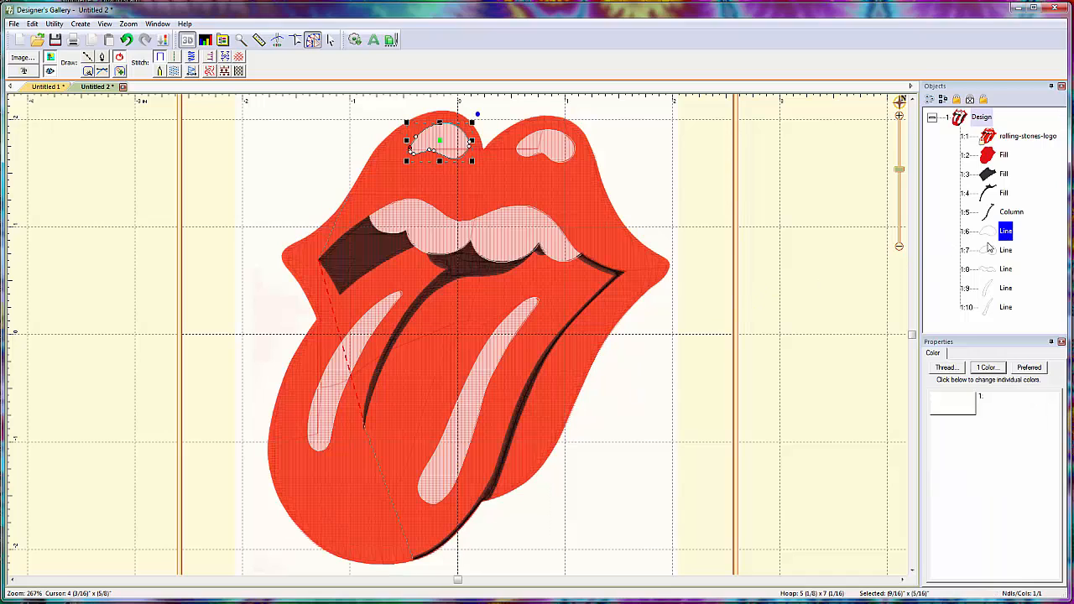
{"action": "left_click", "coordinate": [173, 72]}
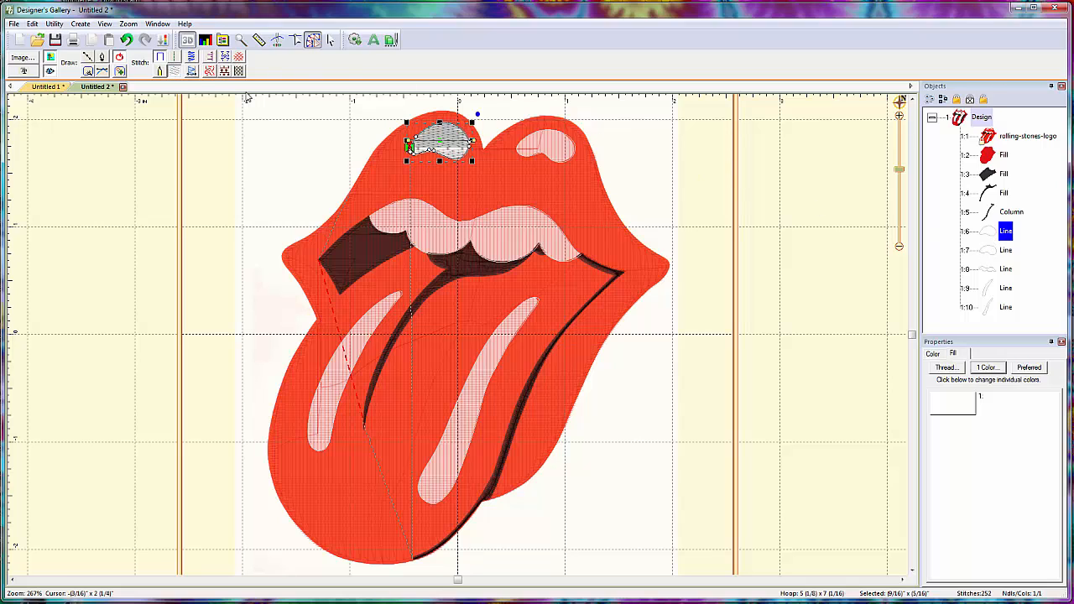
{"action": "left_click", "coordinate": [1005, 250]}
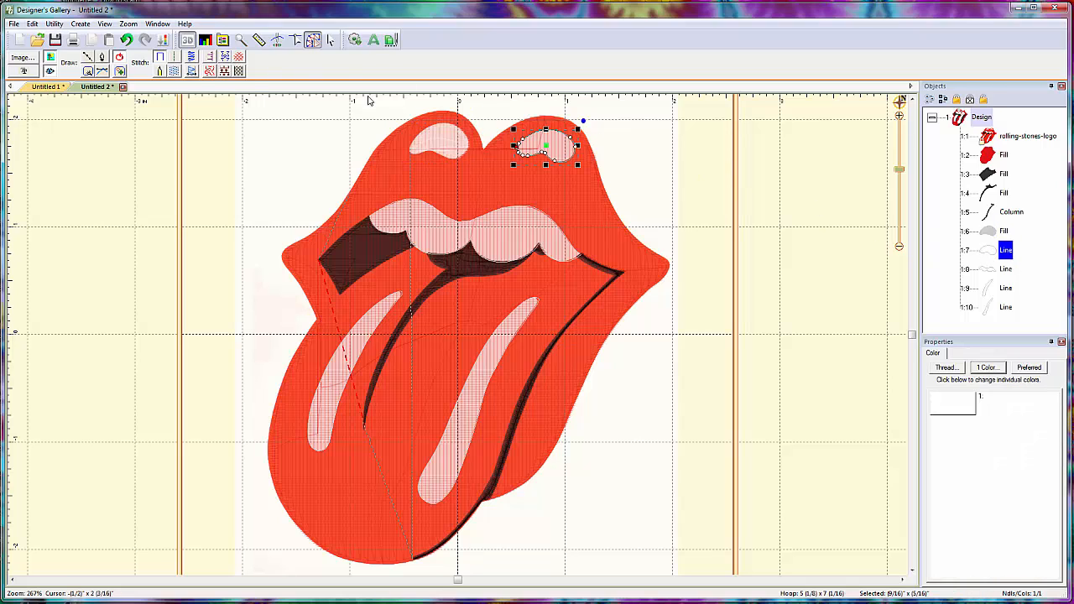
{"action": "left_click", "coordinate": [175, 72]}
{"action": "left_click", "coordinate": [1005, 268]}
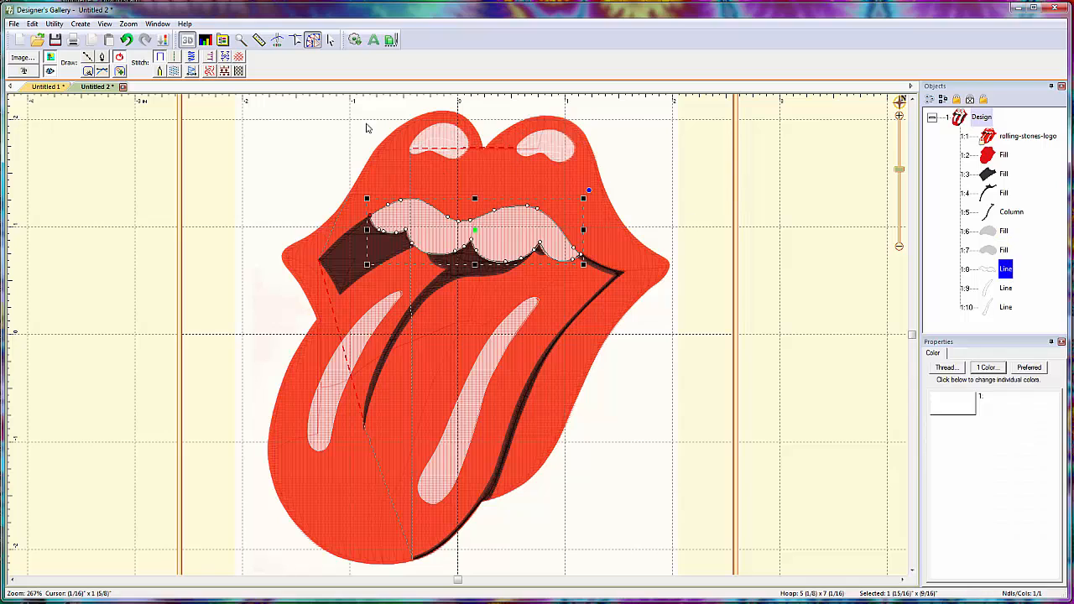
{"action": "left_click", "coordinate": [174, 71]}
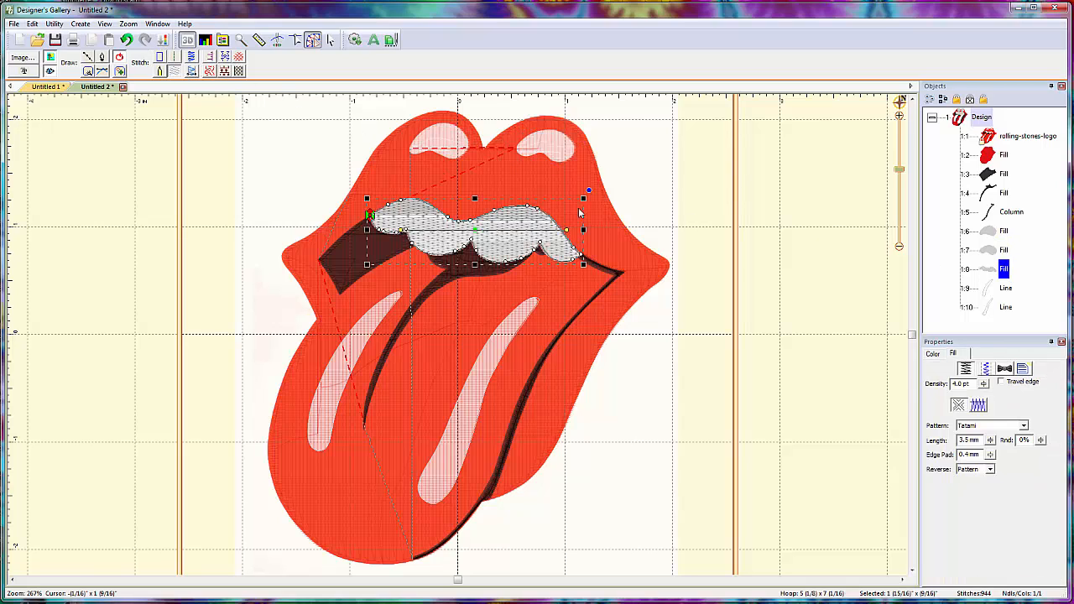
- Apply a fill stitch to both tongue highlights and deselect them
{"action": "left_click", "coordinate": [996, 288]}
{"action": "left_click", "coordinate": [174, 71]}
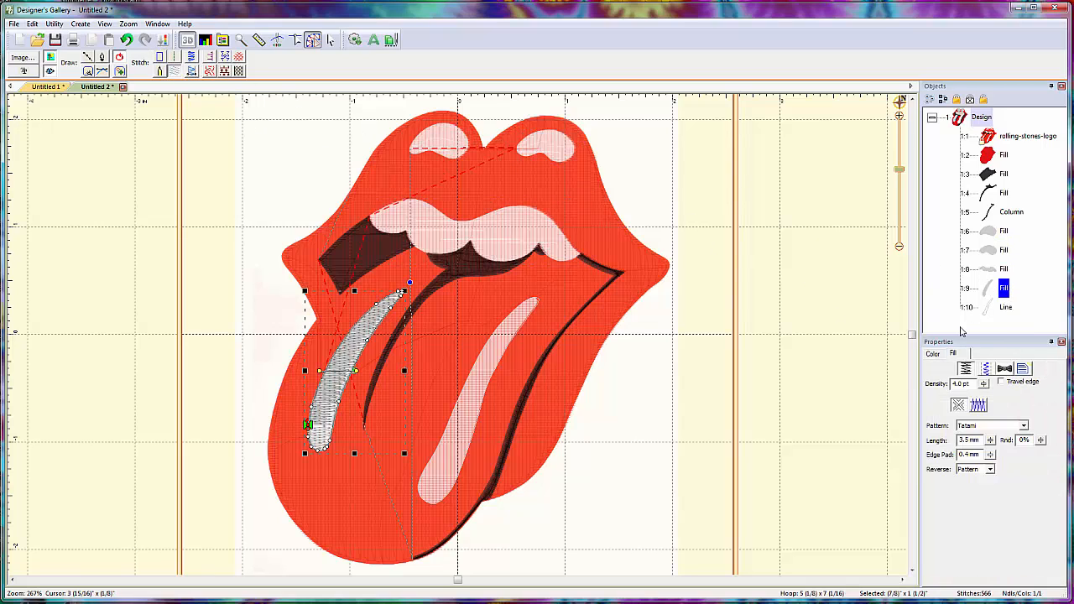
{"action": "left_click", "coordinate": [1005, 307]}
{"action": "left_click", "coordinate": [174, 72]}
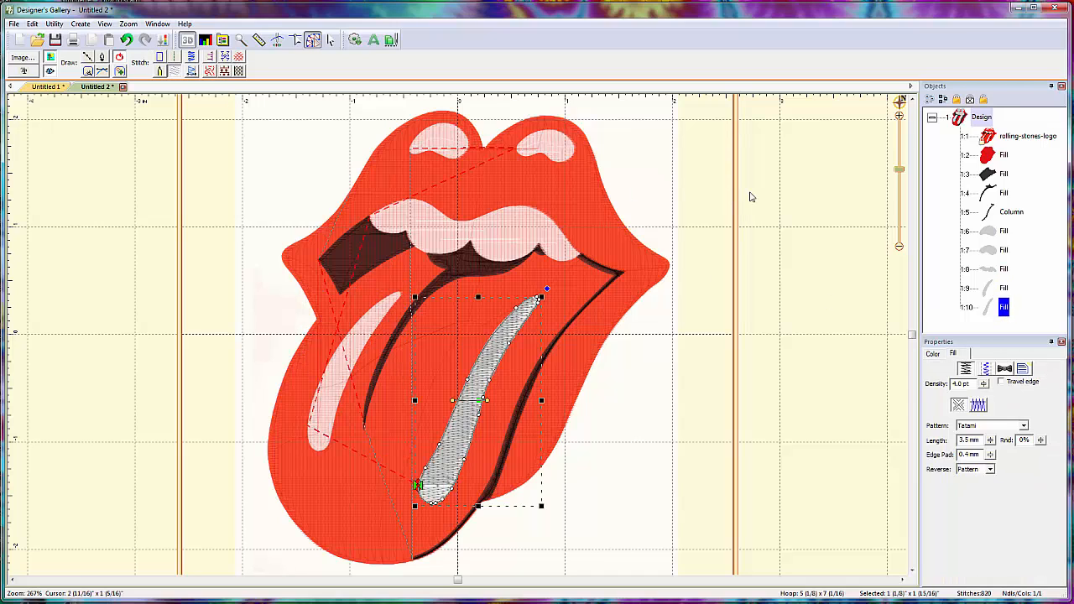
{"action": "left_click", "coordinate": [735, 240]}
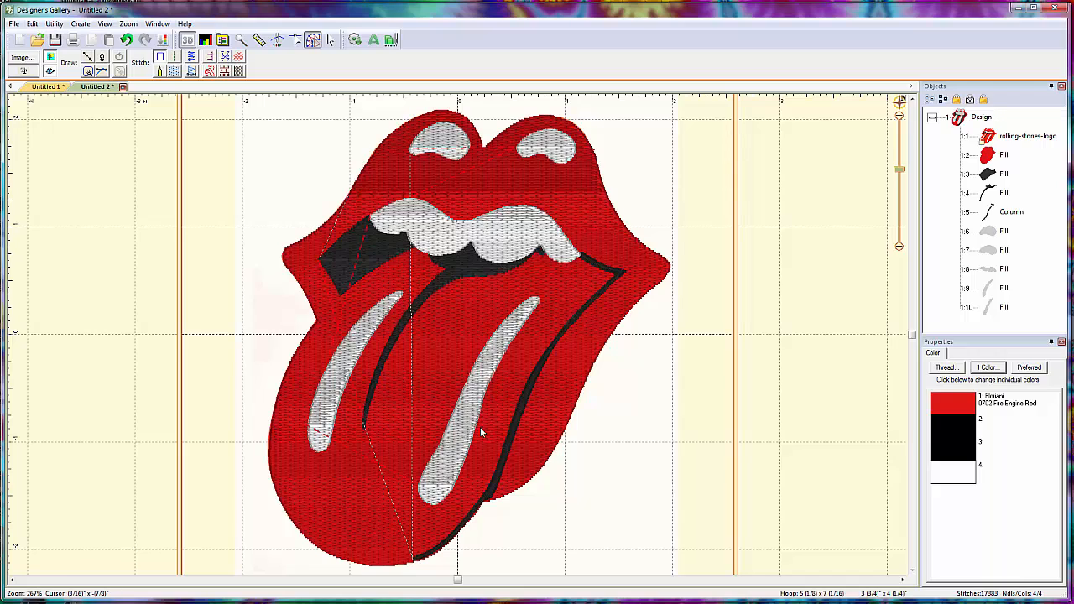
- Examine the stitched tongue, mouth and lip details up close and within the hoop
{"action": "scroll", "coordinate": [453, 474], "scroll_direction": "up", "scroll_amount": 2}
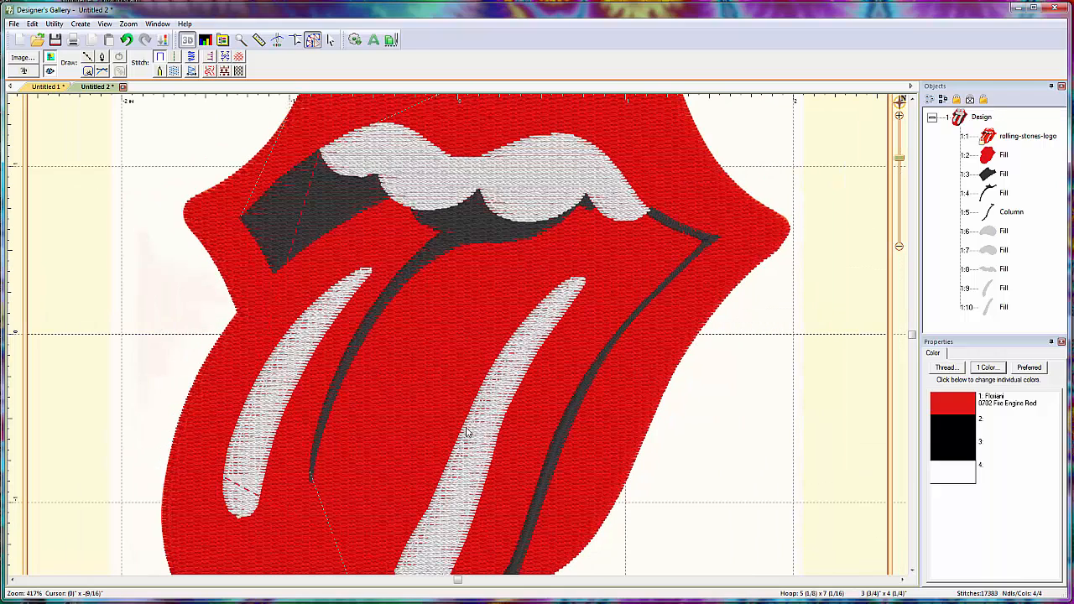
{"action": "scroll", "coordinate": [477, 421], "scroll_direction": "down", "scroll_amount": 1}
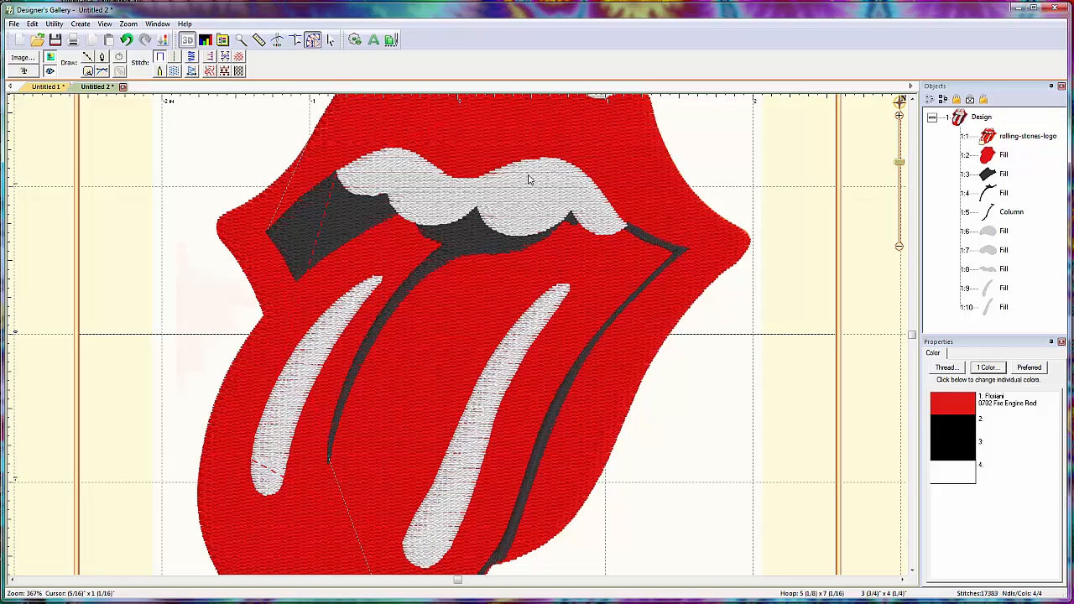
{"action": "left_click", "coordinate": [911, 99]}
{"action": "left_click", "coordinate": [912, 99]}
{"action": "left_click", "coordinate": [912, 99]}
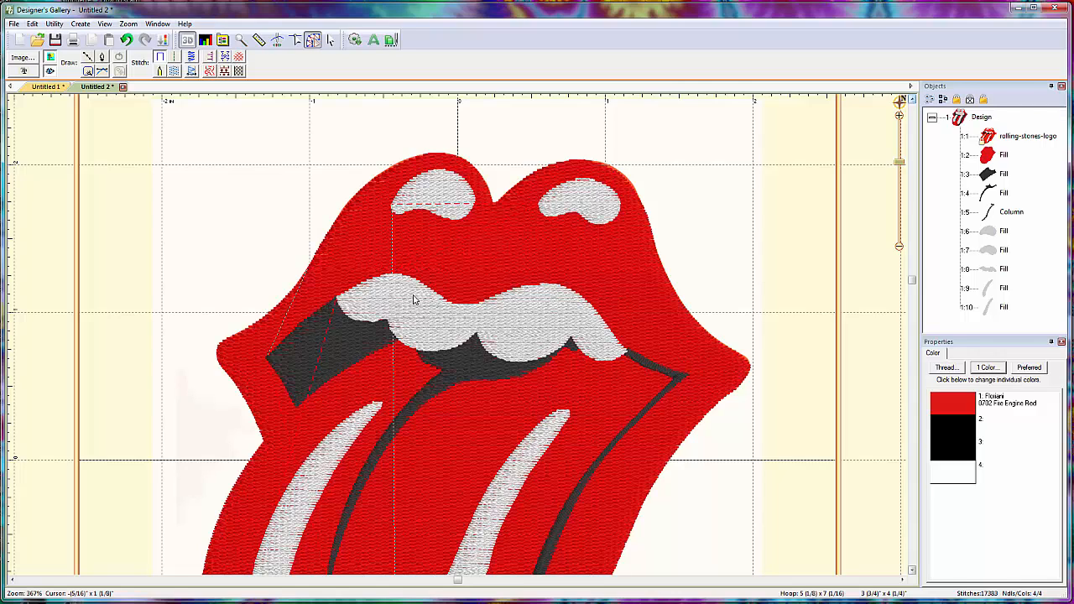
{"action": "scroll", "coordinate": [448, 386], "scroll_direction": "down", "scroll_amount": 3}
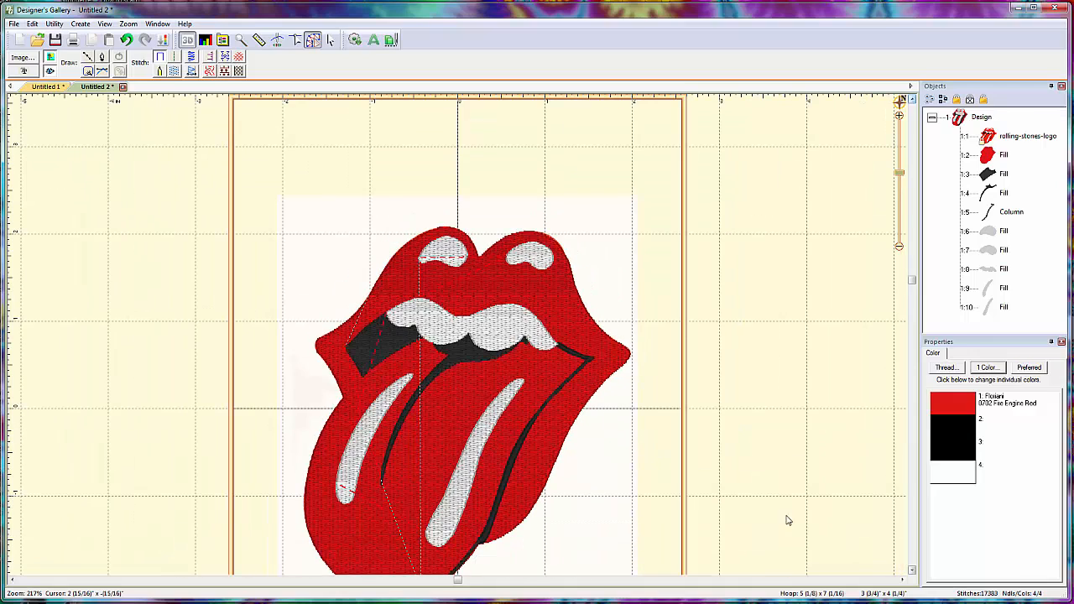
{"action": "scroll", "coordinate": [751, 417], "scroll_direction": "down", "scroll_amount": 3}
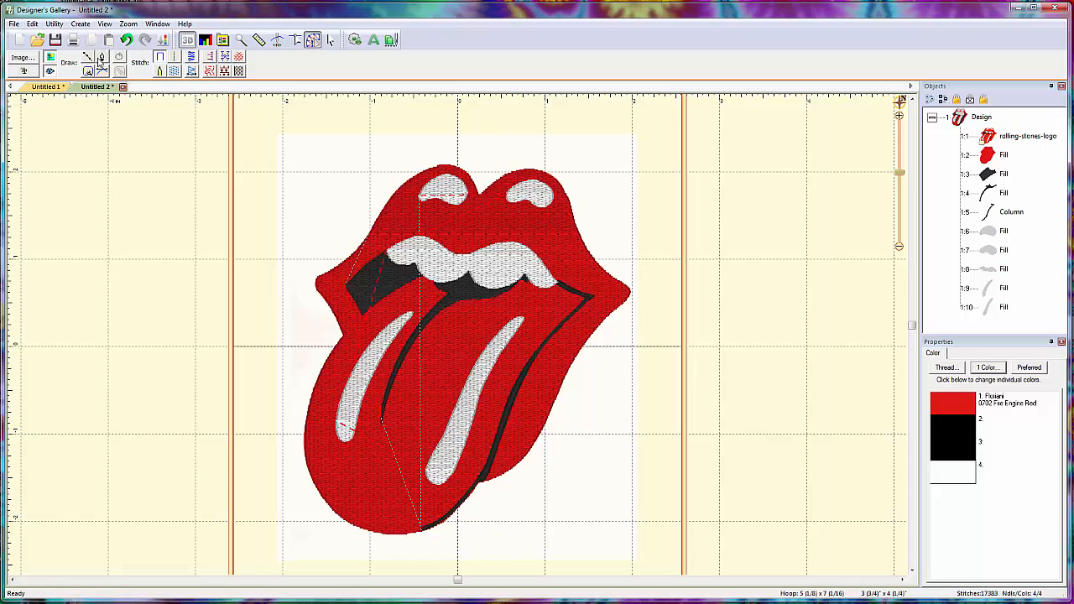
- Trace a closed outline of about 7/16" by 1/4" inside the left upper-lip highlight
{"action": "left_click", "coordinate": [88, 59]}
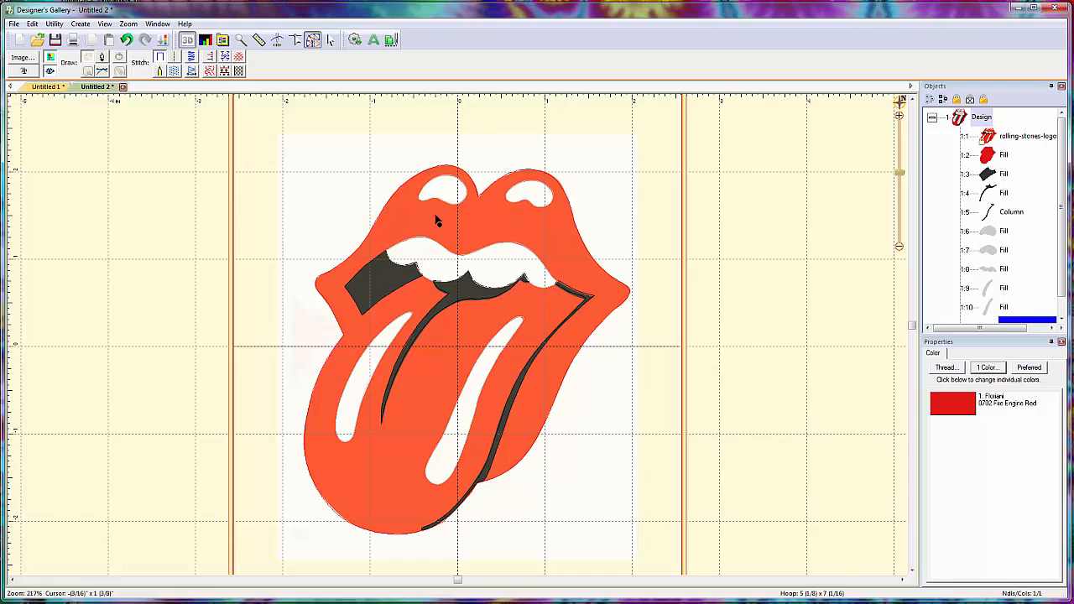
{"action": "left_click", "coordinate": [445, 186]}
{"action": "left_click_drag", "start_coordinate": [428, 193], "coordinate": [449, 187]}
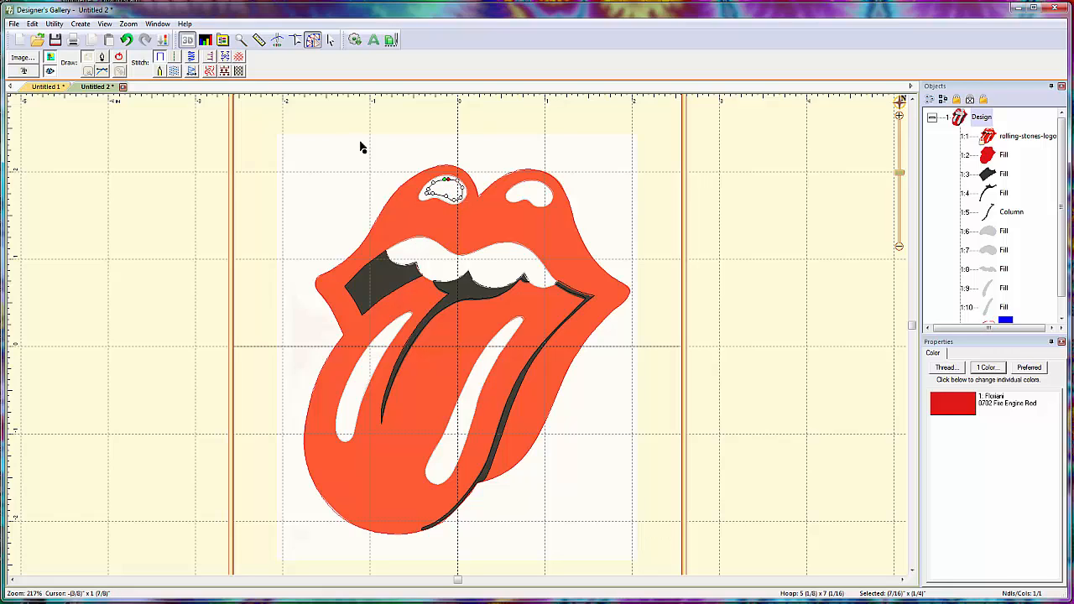
{"action": "left_click", "coordinate": [119, 57]}
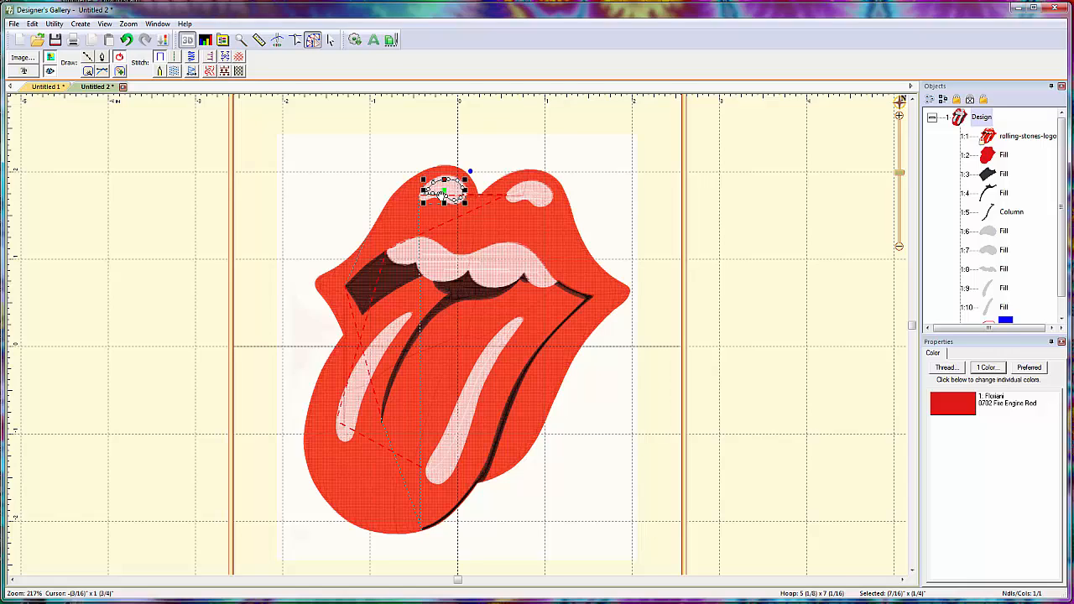
- Trace a closed outline of about 7/16" by 3/16" inside the right upper-lip highlight
{"action": "left_click", "coordinate": [89, 59]}
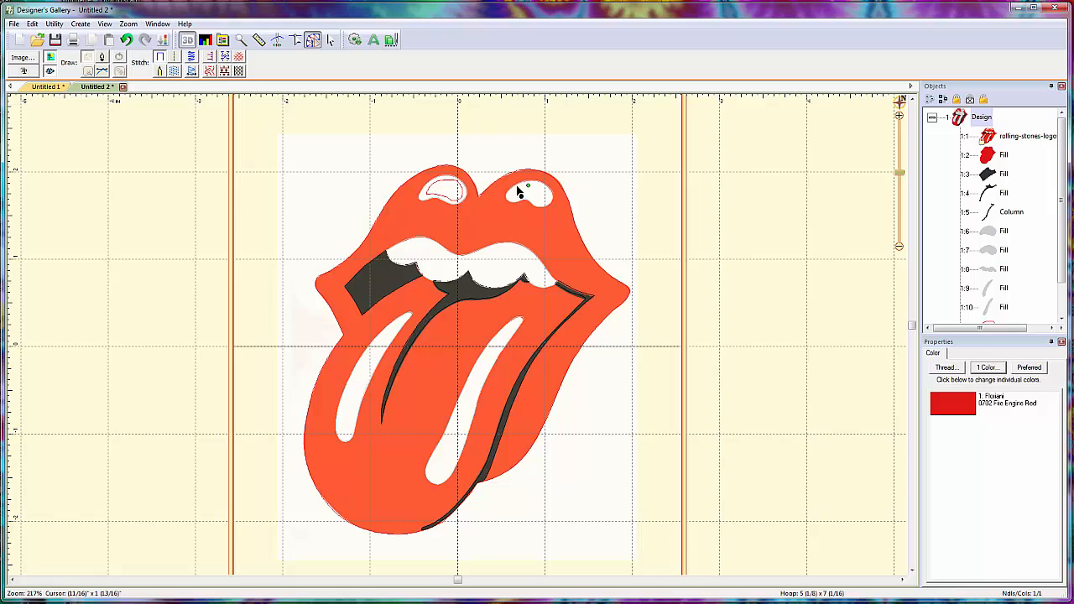
{"action": "left_click", "coordinate": [514, 191]}
{"action": "left_click", "coordinate": [510, 196]}
{"action": "left_click", "coordinate": [518, 195]}
{"action": "left_click", "coordinate": [534, 197]}
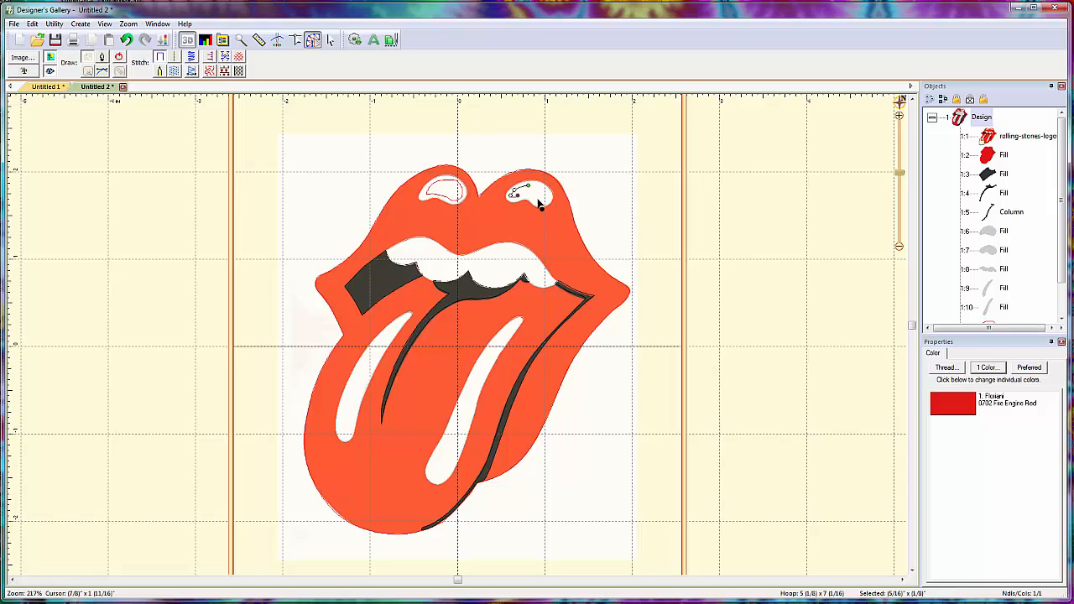
{"action": "left_click", "coordinate": [544, 201]}
{"action": "left_click", "coordinate": [548, 196]}
{"action": "left_click", "coordinate": [542, 188]}
{"action": "left_click", "coordinate": [535, 185]}
{"action": "left_click", "coordinate": [118, 57]}
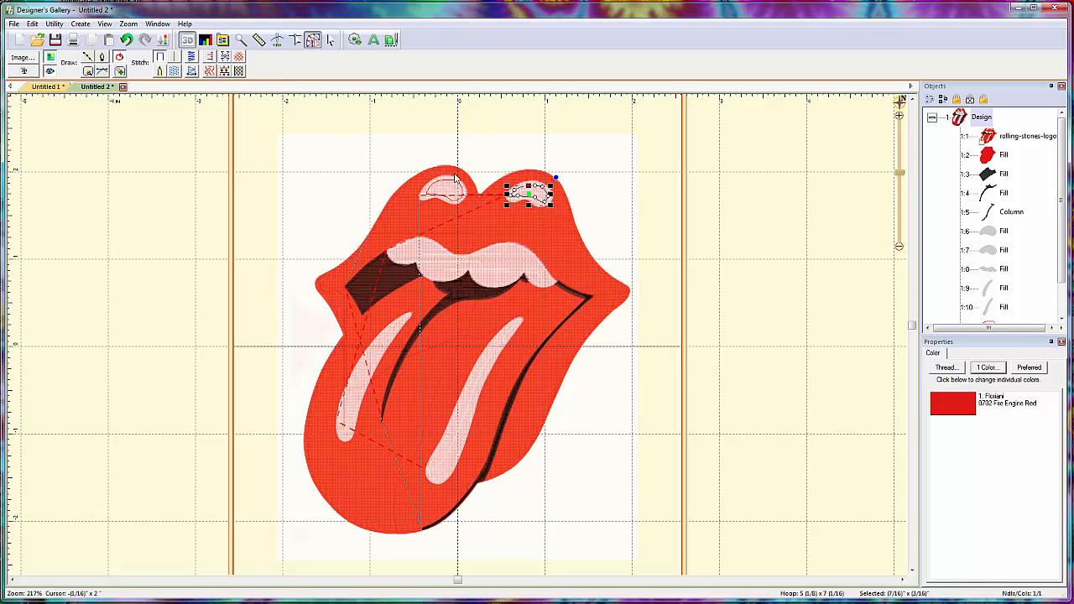
- Trace a closed outline of about 2 1/16" by 3/4" inside the mouth, enclosing the teeth and black opening
{"action": "left_click", "coordinate": [88, 58]}
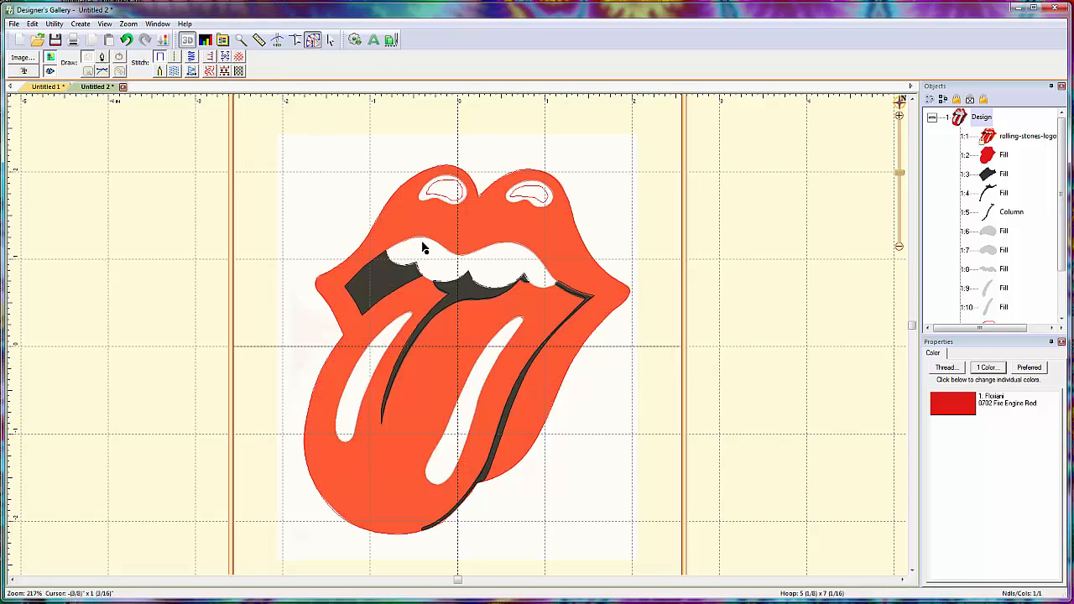
{"action": "left_click", "coordinate": [417, 241]}
{"action": "left_click", "coordinate": [394, 250]}
{"action": "left_click", "coordinate": [370, 267]}
{"action": "left_click", "coordinate": [355, 287]}
{"action": "left_click", "coordinate": [363, 305]}
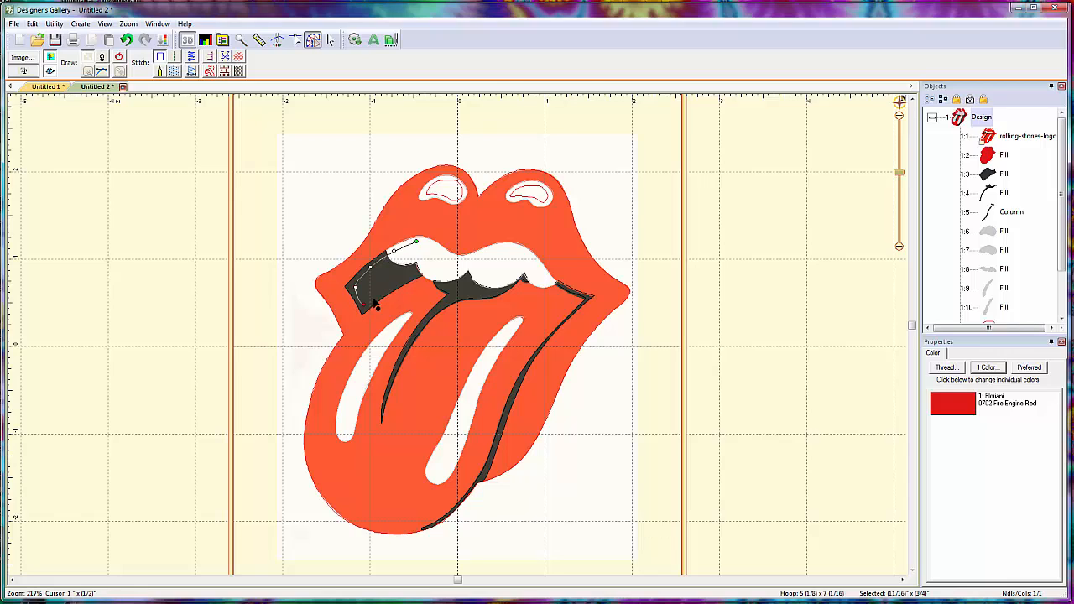
{"action": "left_click", "coordinate": [384, 292]}
{"action": "left_click", "coordinate": [408, 277]}
{"action": "left_click", "coordinate": [425, 271]}
{"action": "left_click", "coordinate": [445, 274]}
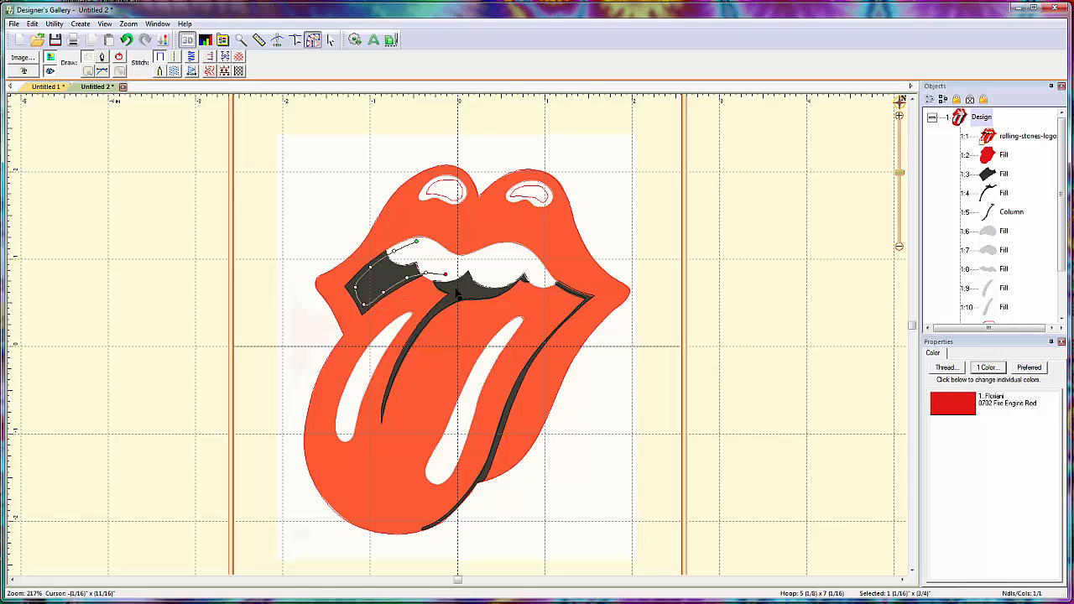
{"action": "left_click", "coordinate": [456, 289]}
{"action": "left_click", "coordinate": [482, 292]}
{"action": "left_click", "coordinate": [502, 282]}
{"action": "left_click", "coordinate": [518, 270]}
{"action": "left_click", "coordinate": [528, 267]}
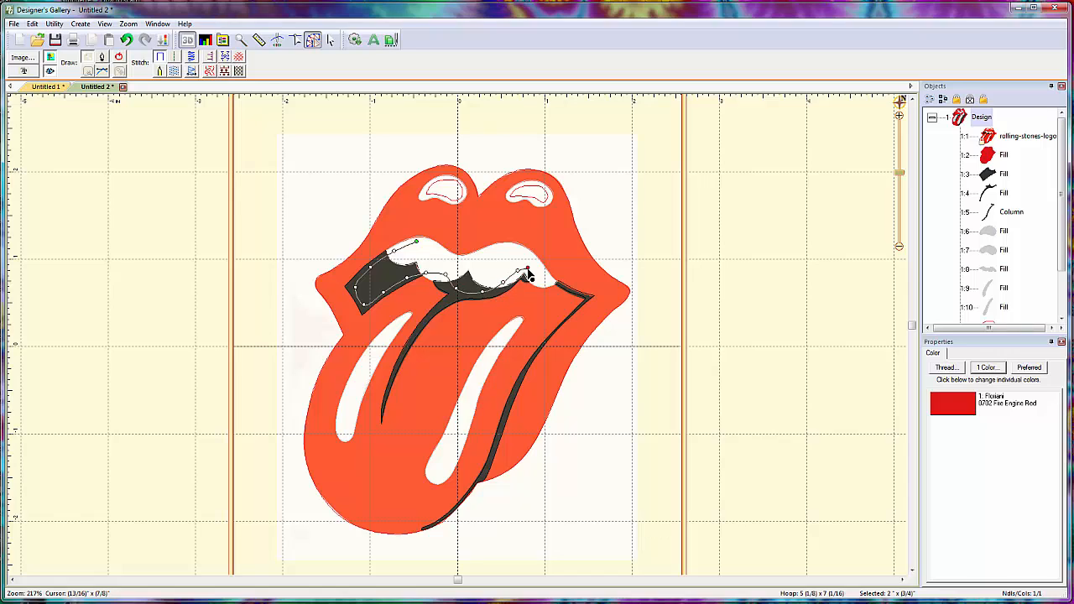
{"action": "left_click", "coordinate": [535, 273]}
{"action": "left_click", "coordinate": [528, 258]}
{"action": "left_click", "coordinate": [509, 253]}
{"action": "left_click", "coordinate": [480, 257]}
{"action": "left_click", "coordinate": [457, 260]}
{"action": "left_click", "coordinate": [432, 254]}
{"action": "left_click", "coordinate": [416, 244]}
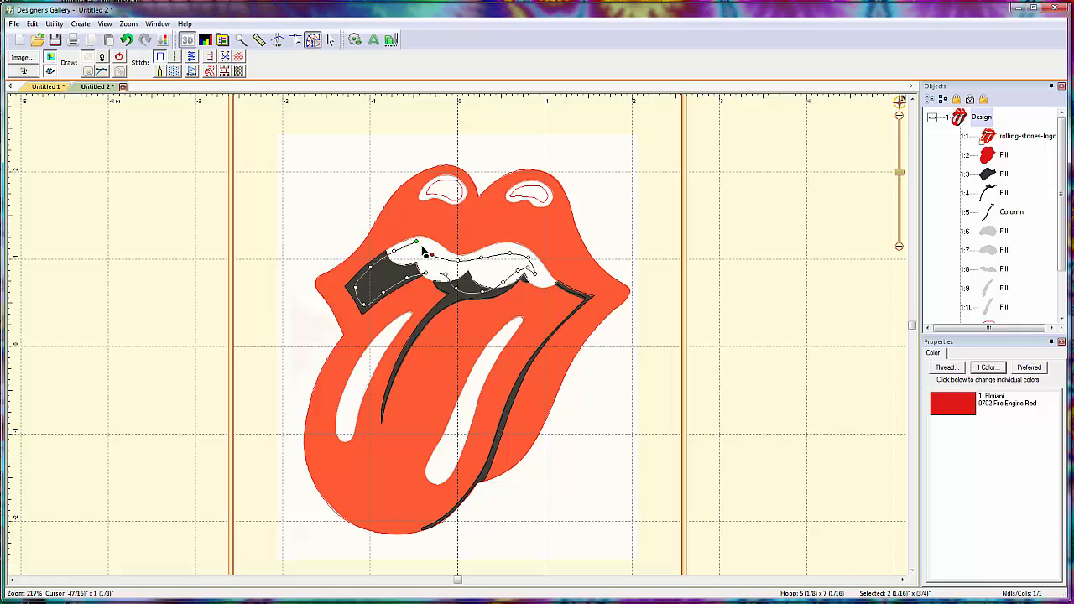
{"action": "left_click", "coordinate": [119, 59]}
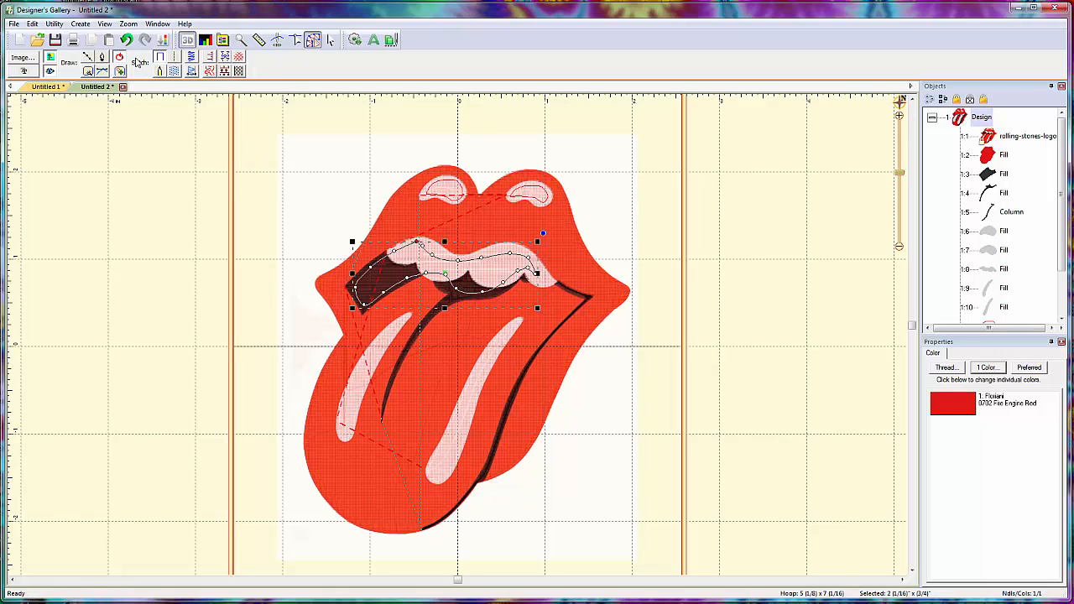
- Trace a closed outline of about 1/2" by 1 1/8" inside the left tongue highlight
{"action": "left_click", "coordinate": [87, 59]}
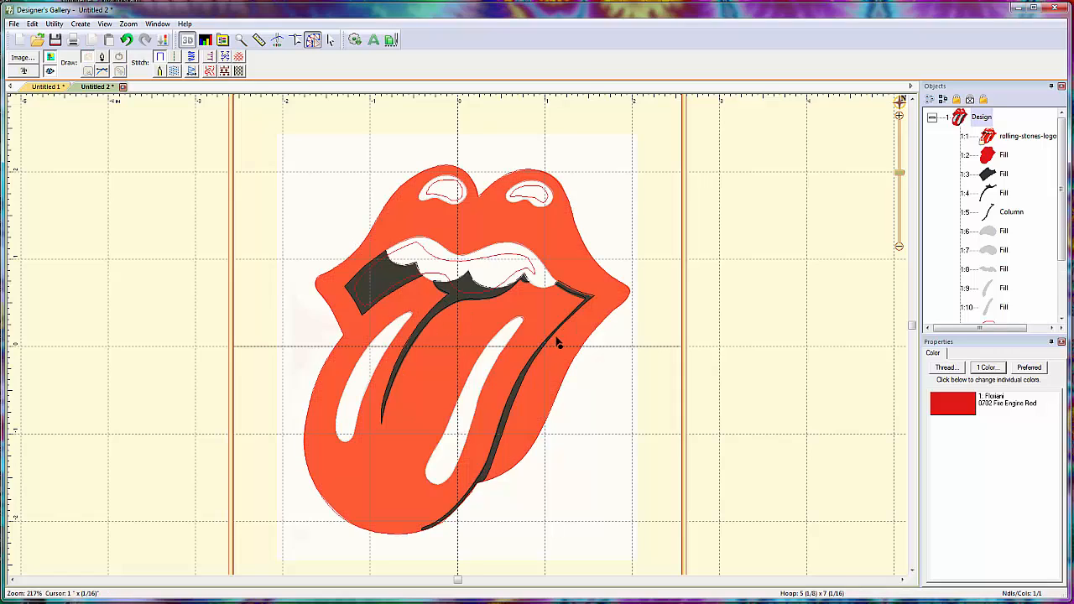
{"action": "left_click", "coordinate": [389, 331]}
{"action": "left_click", "coordinate": [366, 354]}
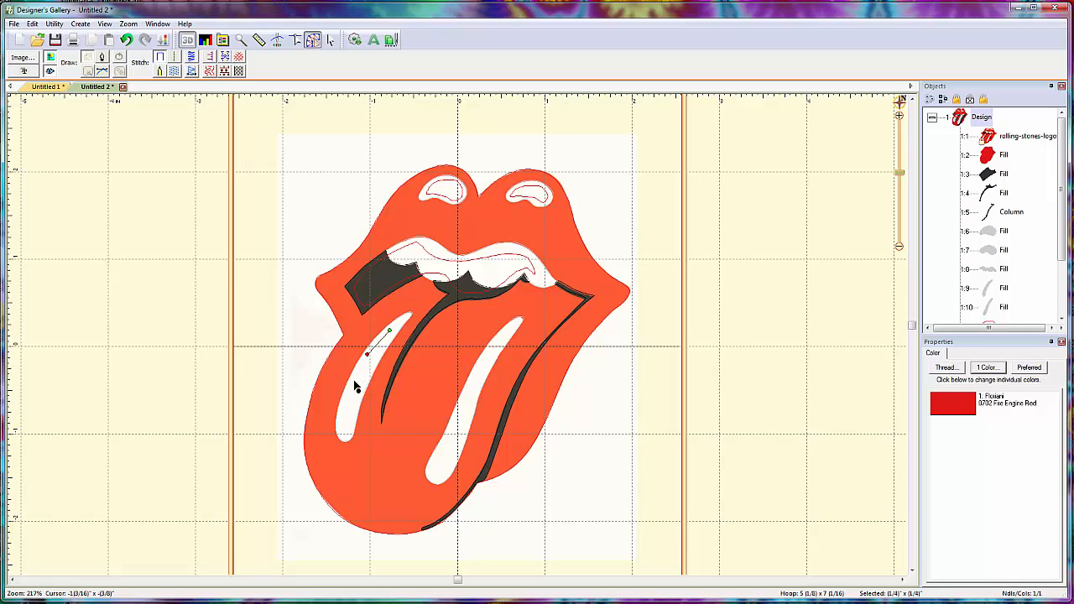
{"action": "left_click", "coordinate": [355, 376]}
{"action": "left_click", "coordinate": [347, 414]}
{"action": "left_click", "coordinate": [346, 430]}
{"action": "left_click", "coordinate": [351, 411]}
{"action": "left_click", "coordinate": [362, 385]}
{"action": "left_click", "coordinate": [375, 357]}
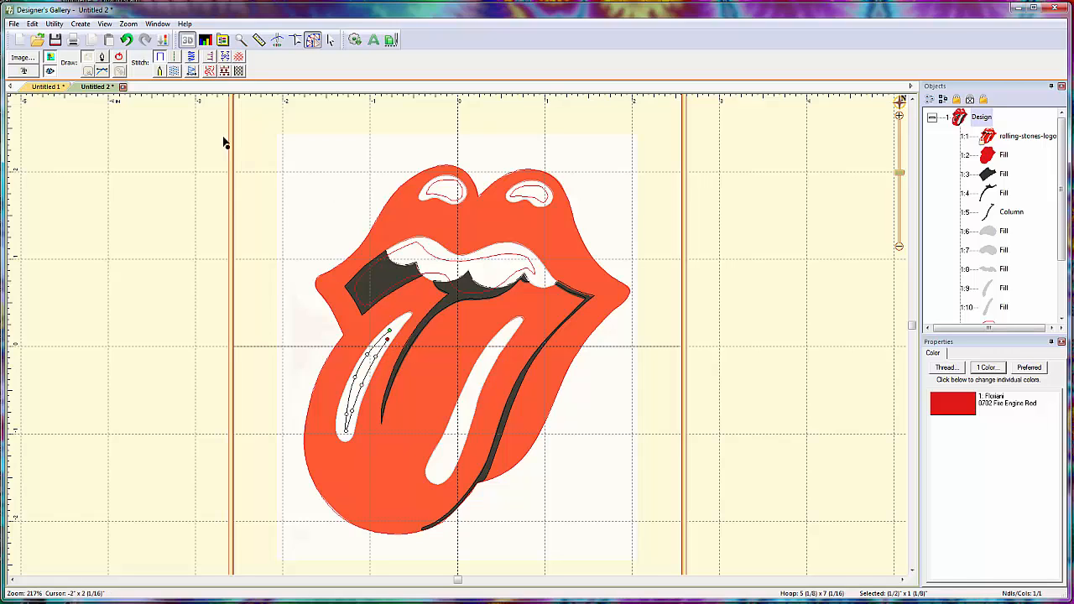
{"action": "left_click", "coordinate": [118, 57]}
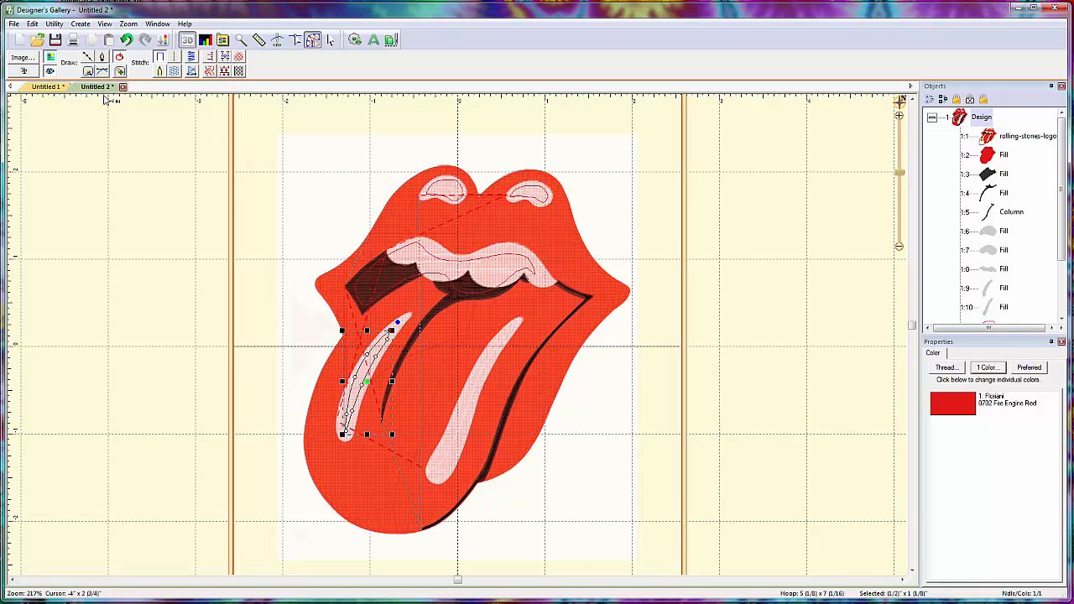
- Trace a closed outline of about 7/8" by 1 11/16" inside the right tongue highlight
{"action": "left_click", "coordinate": [87, 57]}
{"action": "left_click", "coordinate": [505, 333]}
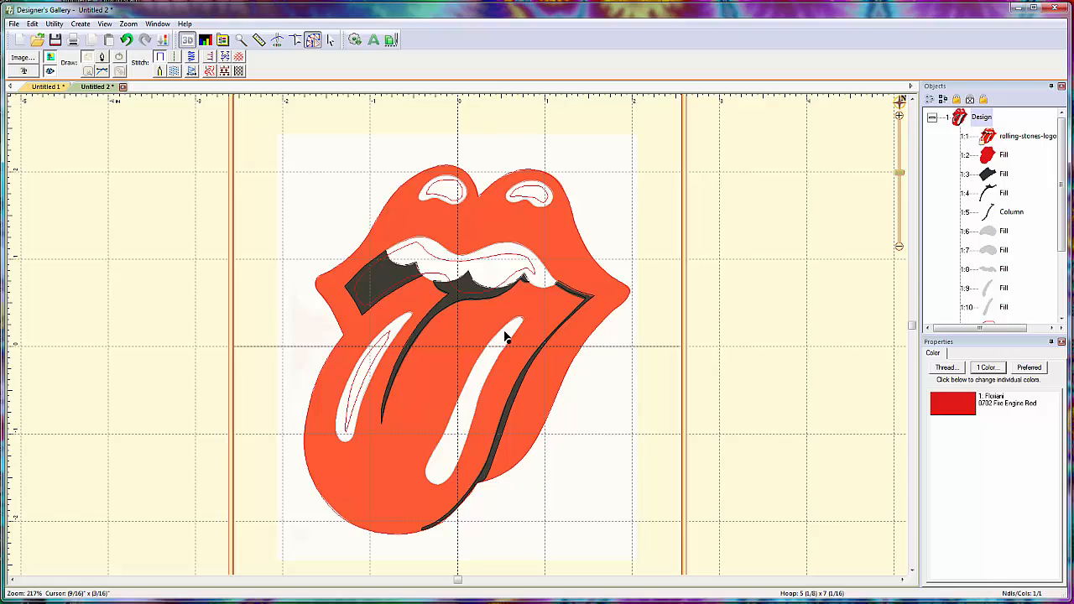
{"action": "left_click", "coordinate": [491, 353]}
{"action": "left_click", "coordinate": [468, 392]}
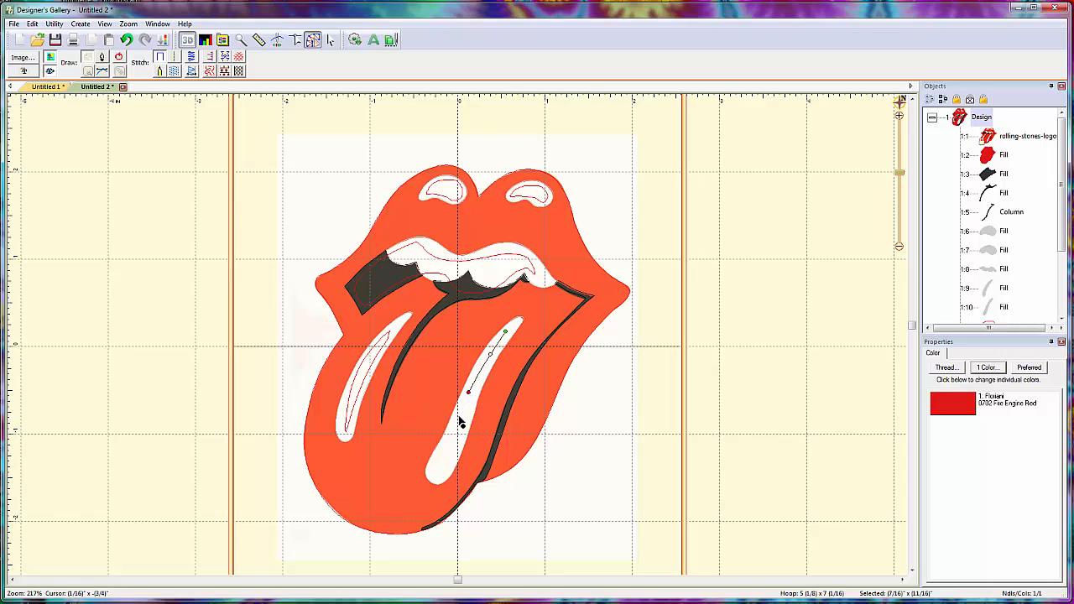
{"action": "left_click", "coordinate": [453, 426]}
{"action": "left_click", "coordinate": [435, 462]}
{"action": "left_click", "coordinate": [431, 476]}
{"action": "left_click", "coordinate": [439, 477]}
{"action": "left_click", "coordinate": [450, 457]}
{"action": "left_click", "coordinate": [462, 431]}
{"action": "left_click", "coordinate": [473, 400]}
{"action": "left_click", "coordinate": [484, 372]}
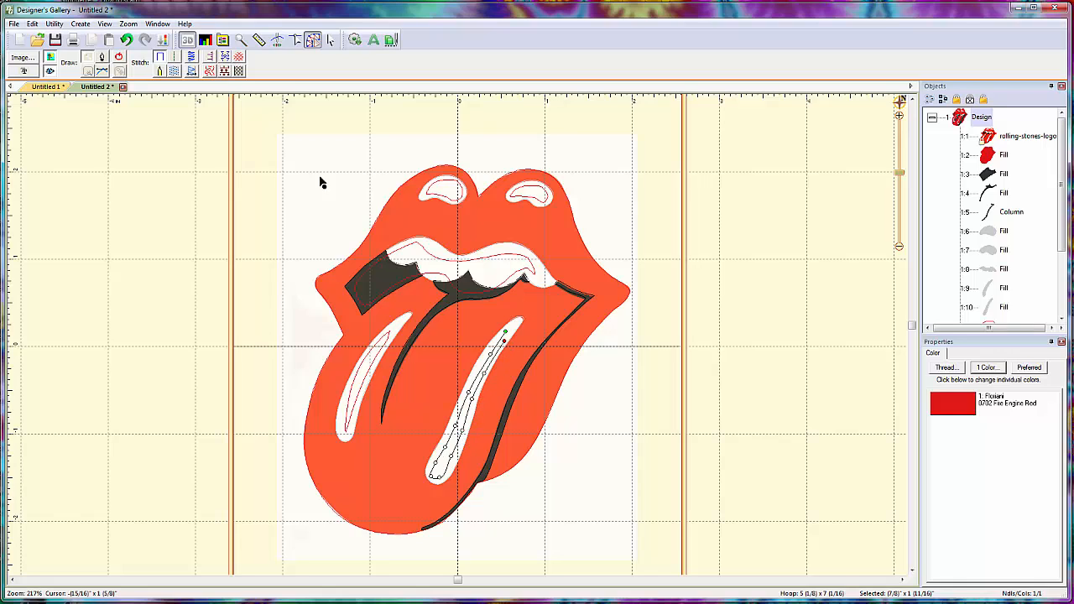
{"action": "left_click", "coordinate": [120, 58]}
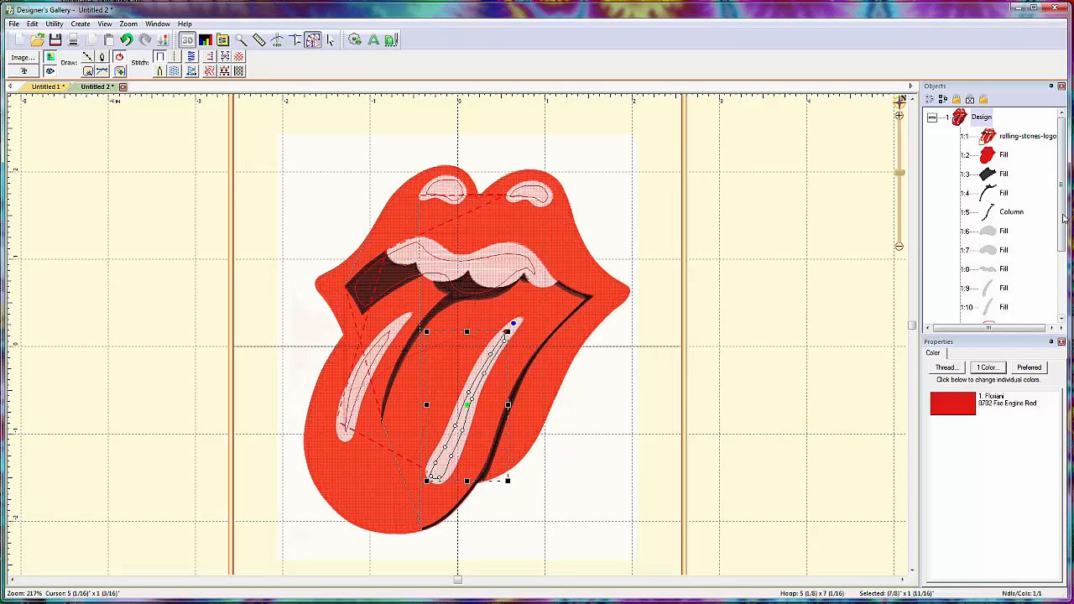
- Combine the red fill with the five traced line outlines as holes using Combine Holes, and deselect the result
{"action": "left_click", "coordinate": [1067, 283]}
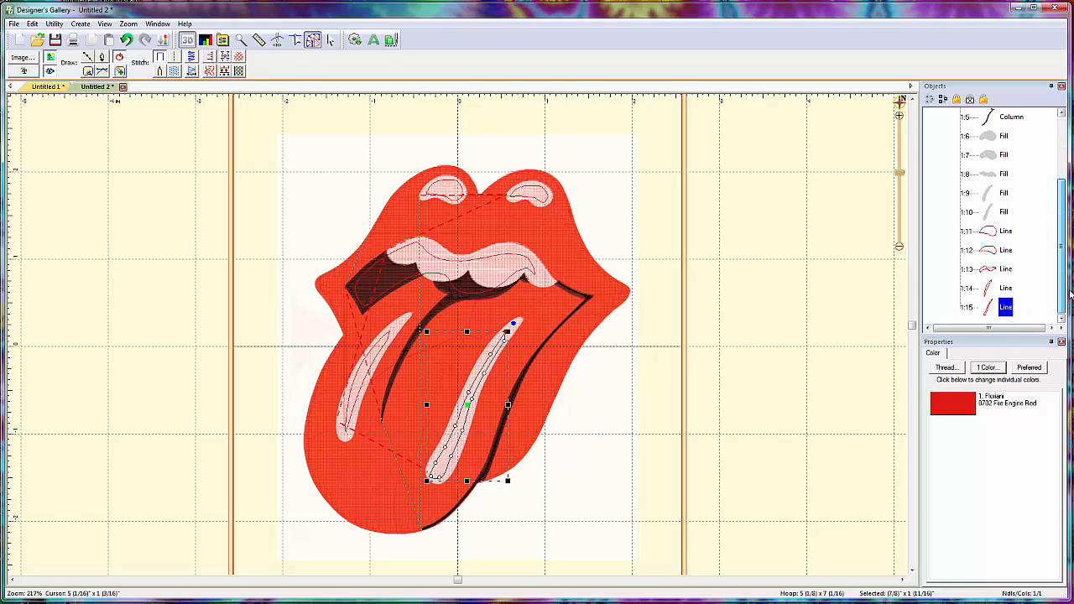
{"action": "left_click_drag", "start_coordinate": [1067, 284], "coordinate": [1064, 229]}
{"action": "left_click", "coordinate": [1003, 156]}
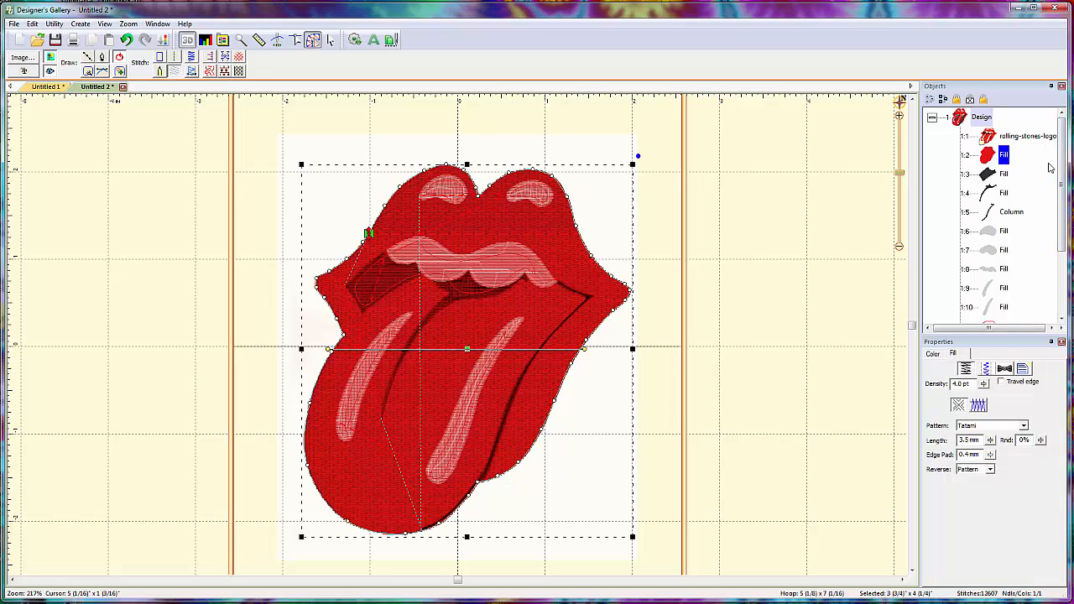
{"action": "left_click_drag", "start_coordinate": [1067, 175], "coordinate": [1066, 248]}
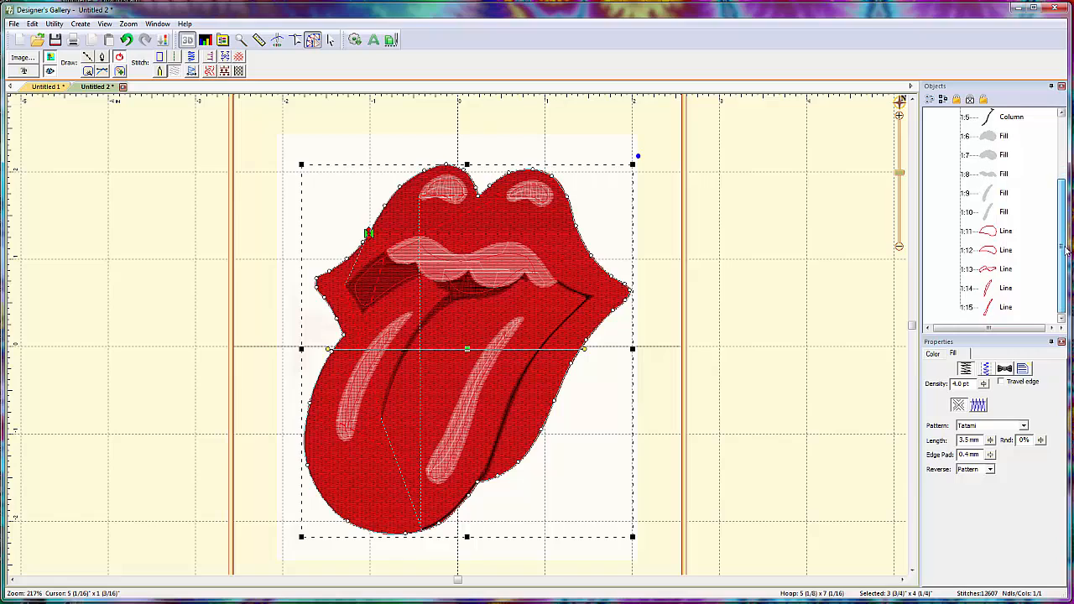
{"action": "left_click", "coordinate": [1006, 233]}
{"action": "left_click", "coordinate": [1008, 250], "text": "ctrl"}
{"action": "left_click", "coordinate": [1009, 269], "text": "ctrl"}
{"action": "left_click", "coordinate": [1006, 288], "text": "ctrl"}
{"action": "left_click", "coordinate": [1007, 307], "text": "ctrl"}
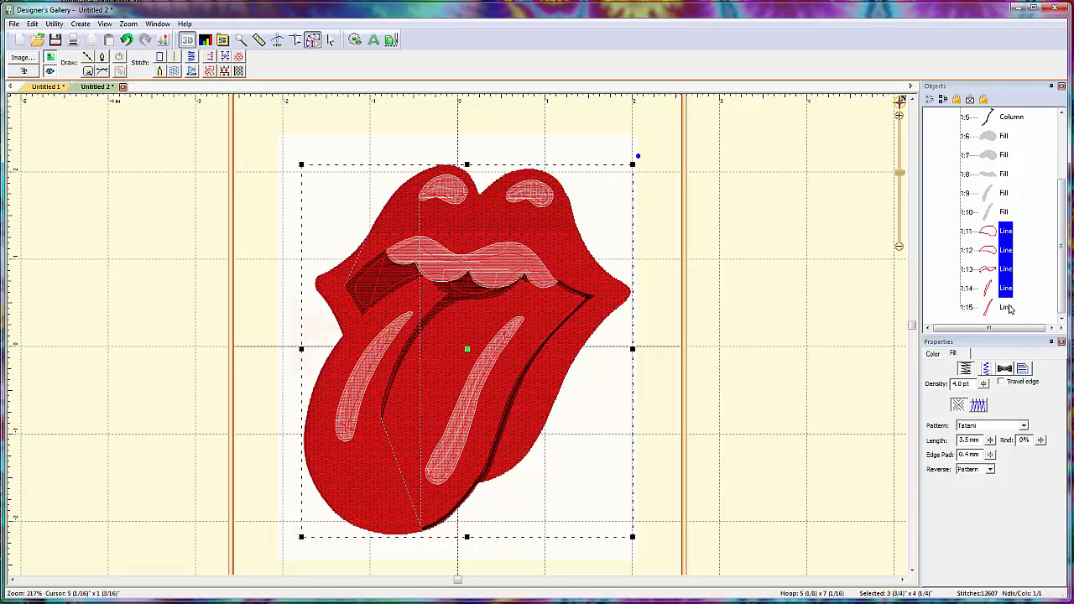
{"action": "left_click_drag", "start_coordinate": [1066, 268], "coordinate": [1064, 294]}
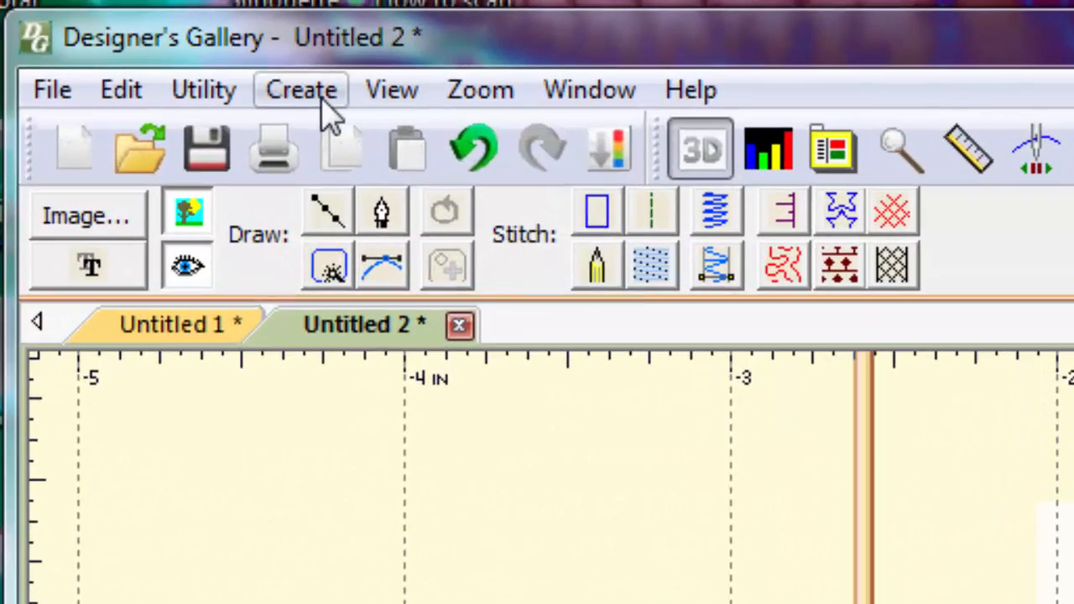
{"action": "left_click", "coordinate": [82, 25]}
{"action": "mouse_move", "coordinate": [362, 151]}
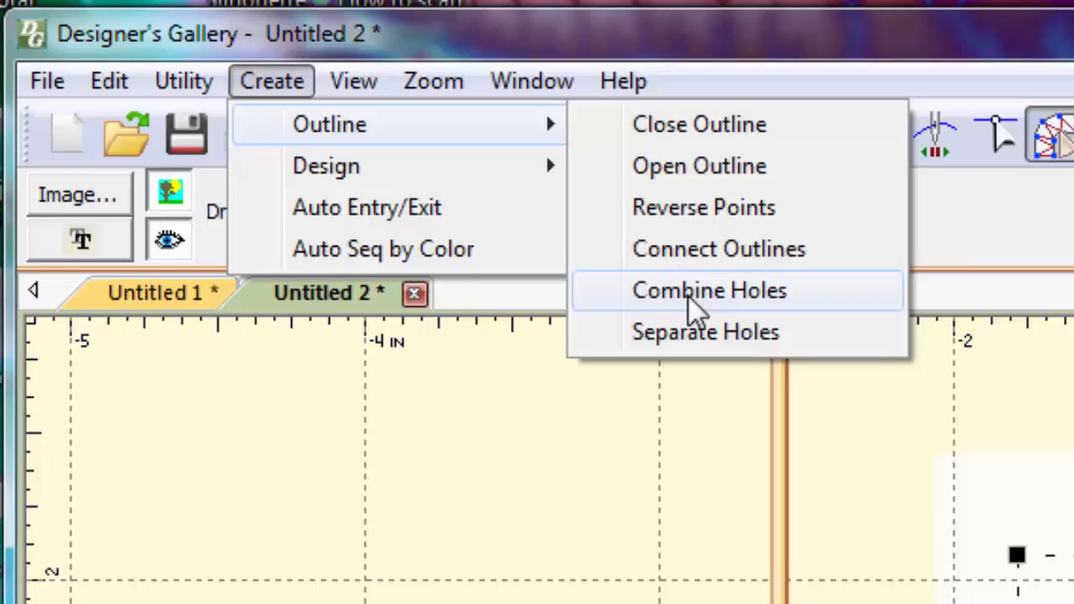
{"action": "left_click", "coordinate": [765, 330]}
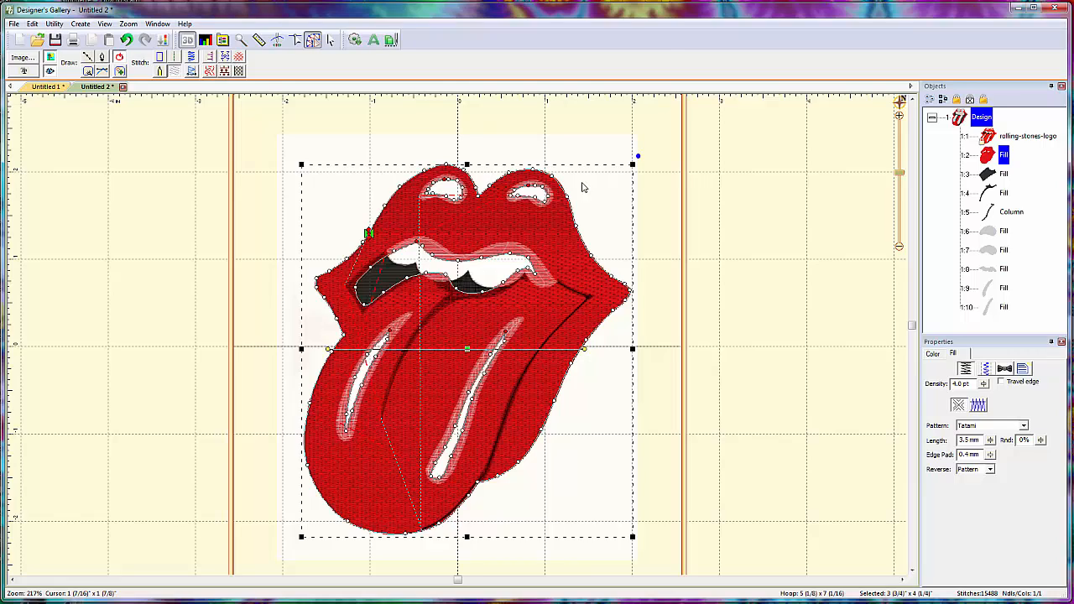
{"action": "left_click", "coordinate": [726, 268]}
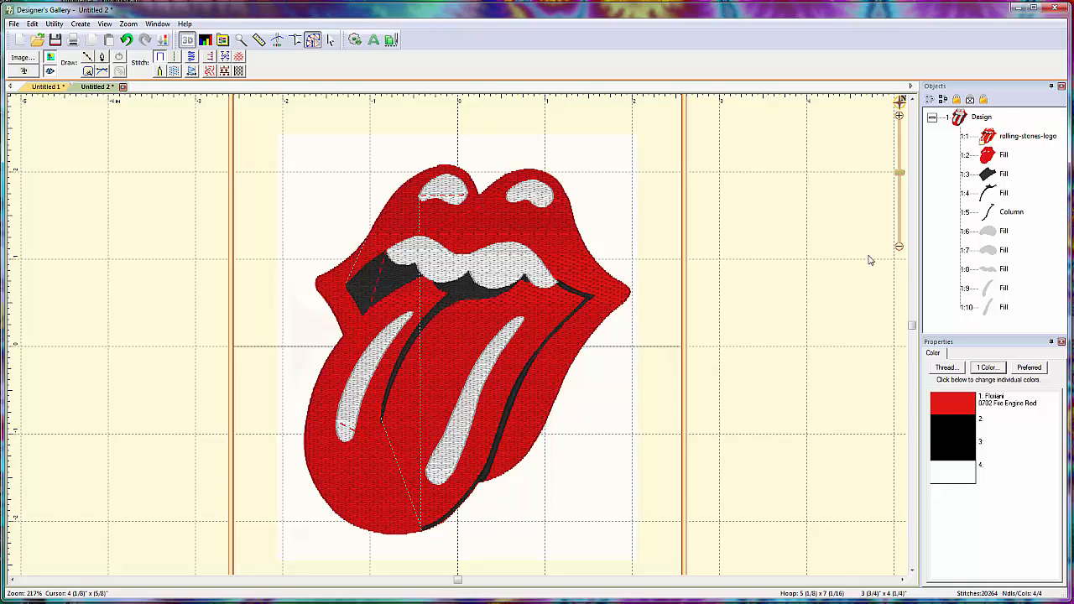
- Move the red fill aside to inspect its cut-out holes, and undo the move
{"action": "left_click", "coordinate": [1003, 154]}
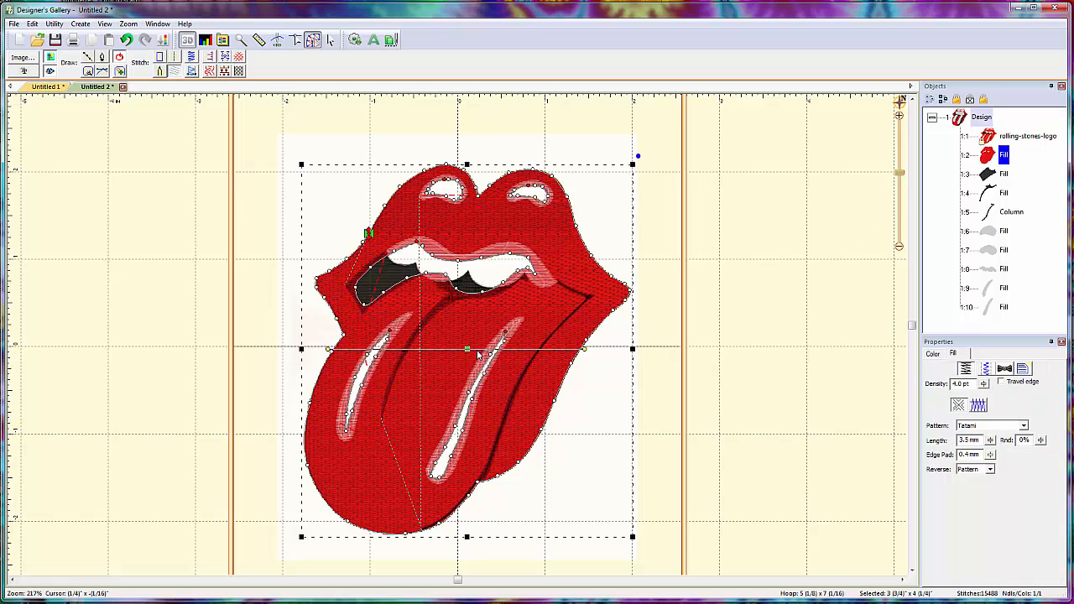
{"action": "left_click_drag", "start_coordinate": [467, 349], "coordinate": [764, 348]}
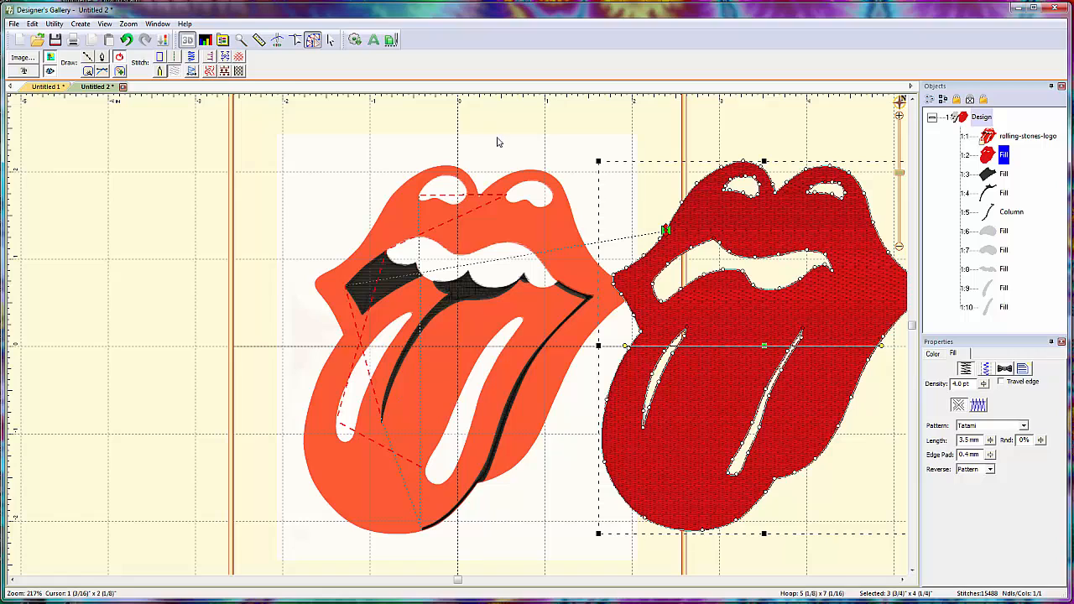
{"action": "left_click", "coordinate": [126, 39]}
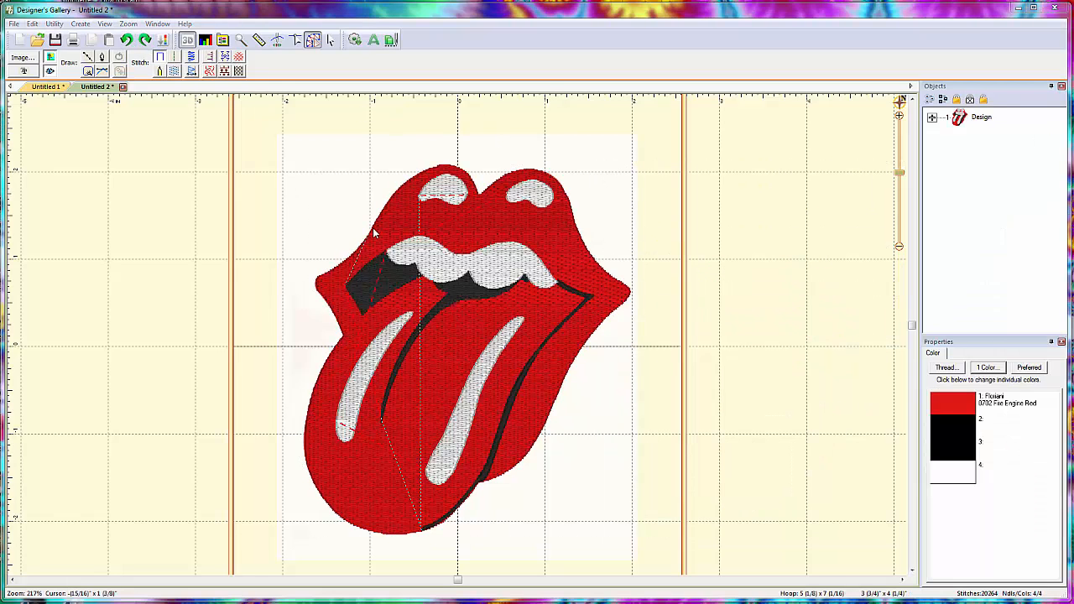